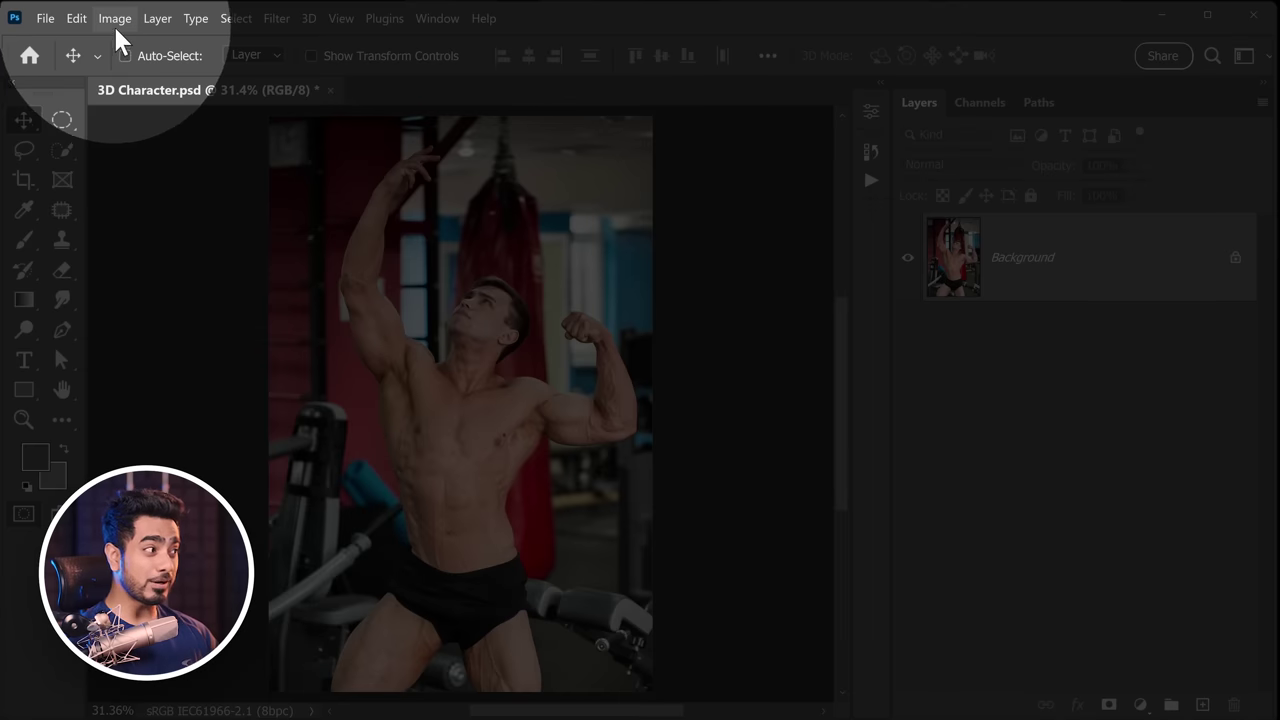
- Switch the bodybuilder photo's image mode from 8 to 16 Bits/Channel
{"action": "left_click", "coordinate": [117, 16]}
{"action": "mouse_move", "coordinate": [200, 42]}
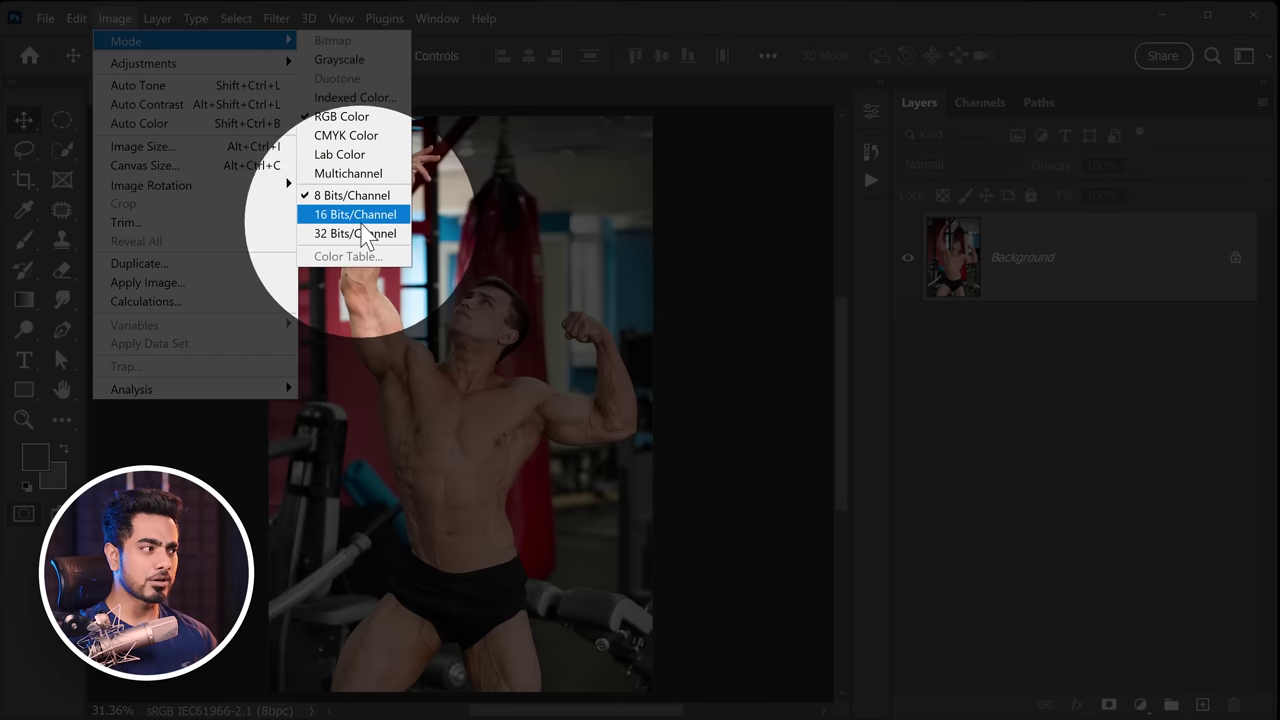
{"action": "left_click", "coordinate": [356, 216]}
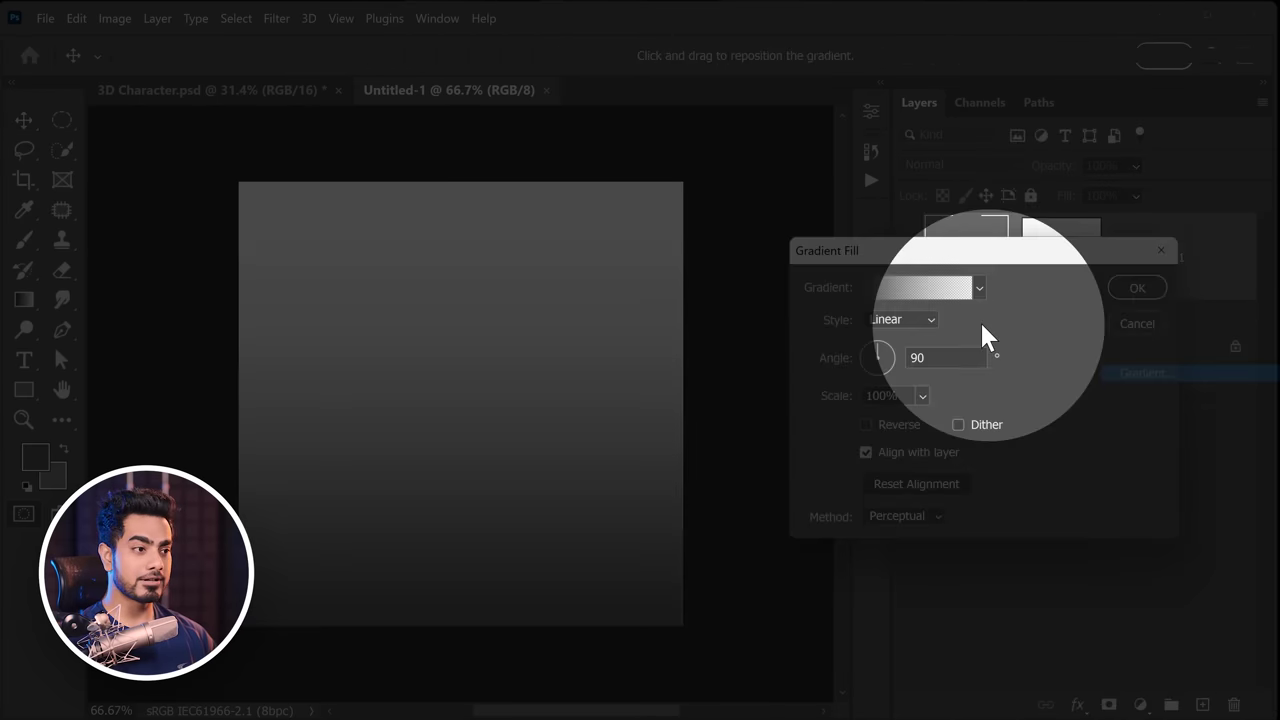
- Add a Foreground to Background gradient fill layer to the new document and zoom in
{"action": "left_click", "coordinate": [930, 287]}
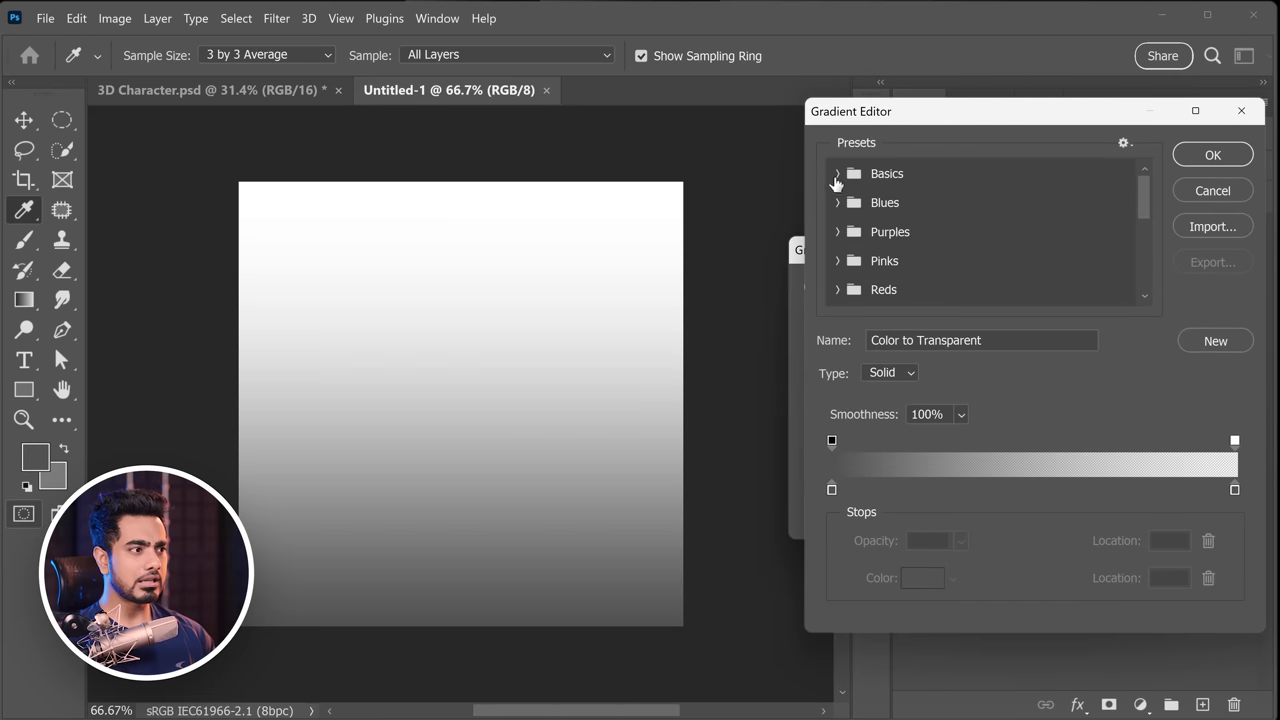
{"action": "left_click", "coordinate": [837, 174]}
{"action": "left_click", "coordinate": [861, 209]}
{"action": "left_click", "coordinate": [1205, 157]}
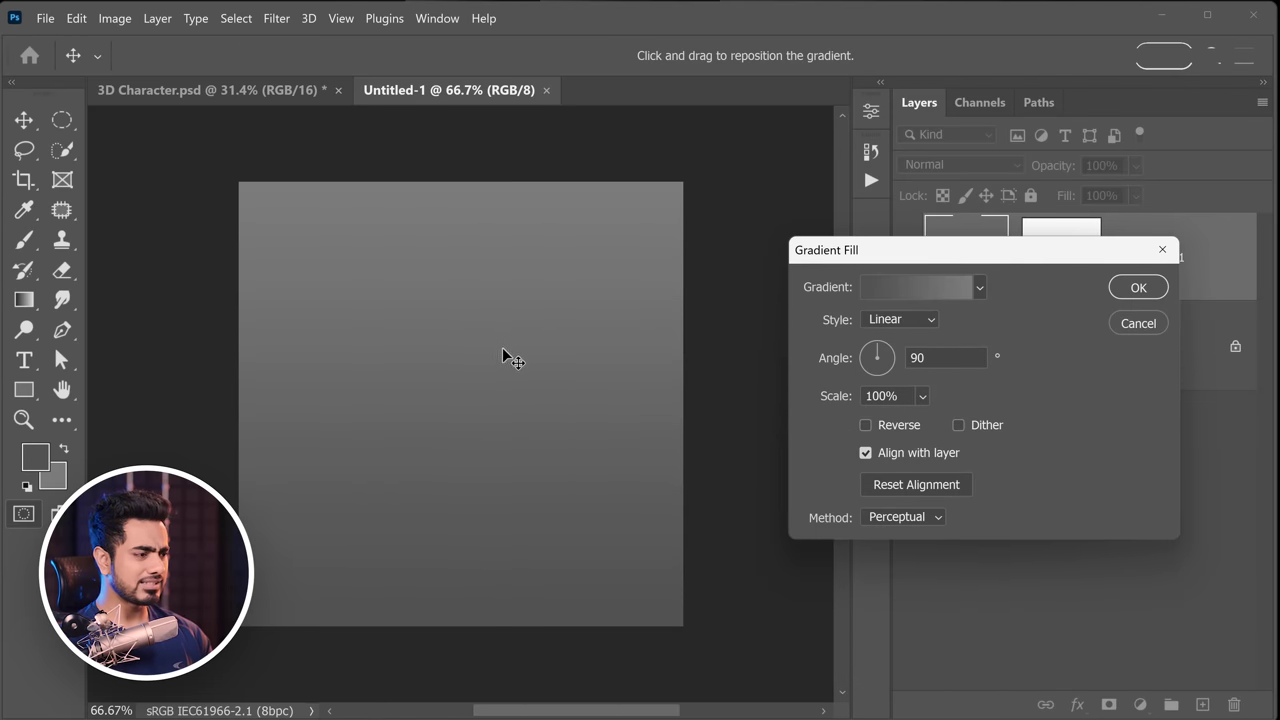
{"action": "left_click", "coordinate": [1137, 288]}
{"action": "left_click_drag", "start_coordinate": [449, 349], "coordinate": [504, 352]}
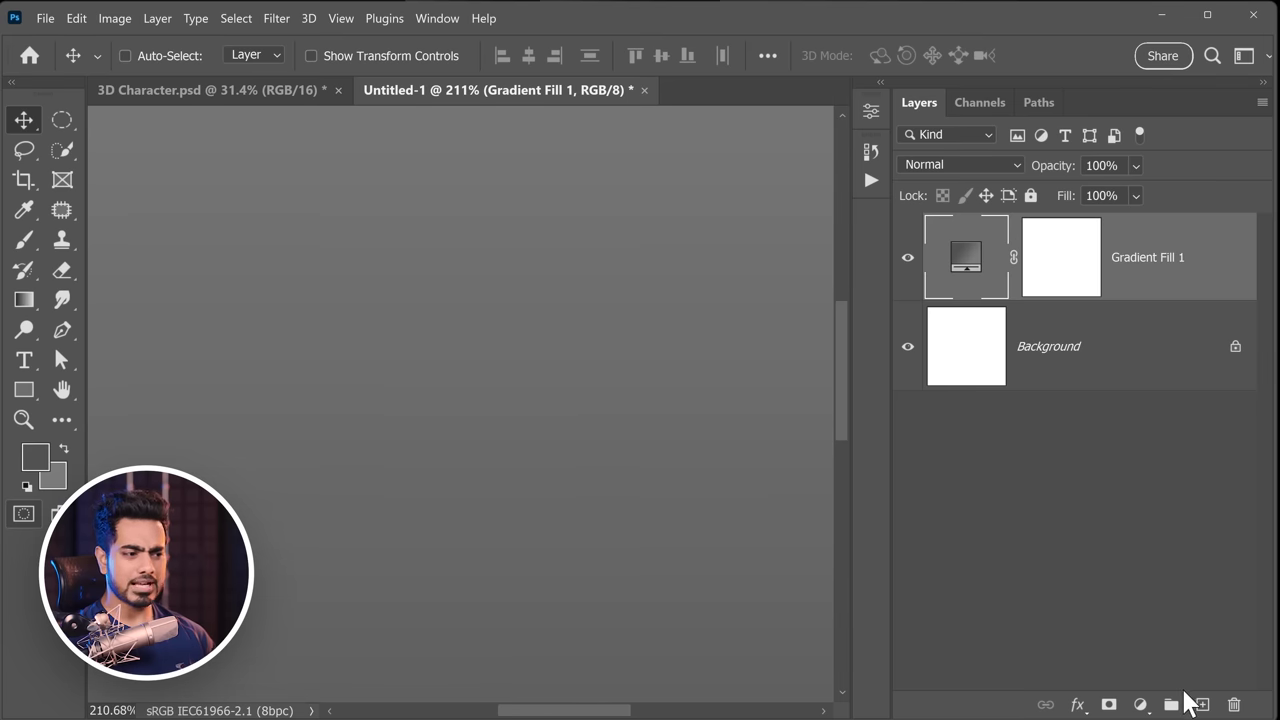
- Add a Curves layer with the black and white points pulled inward
{"action": "left_click", "coordinate": [1140, 704]}
{"action": "left_click", "coordinate": [1134, 450]}
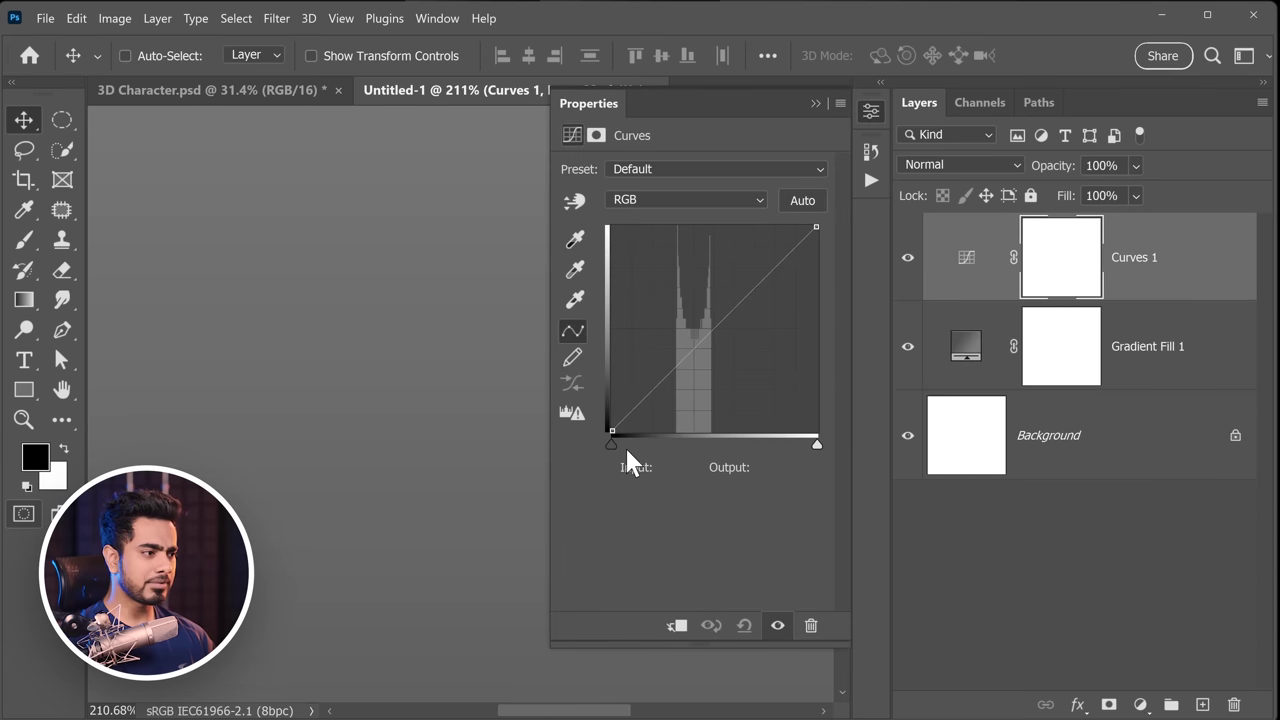
{"action": "left_click_drag", "start_coordinate": [611, 443], "coordinate": [666, 444]}
{"action": "left_click_drag", "start_coordinate": [817, 444], "coordinate": [683, 441]}
{"action": "scroll", "coordinate": [371, 453], "scroll_direction": "down", "scroll_amount": 3}
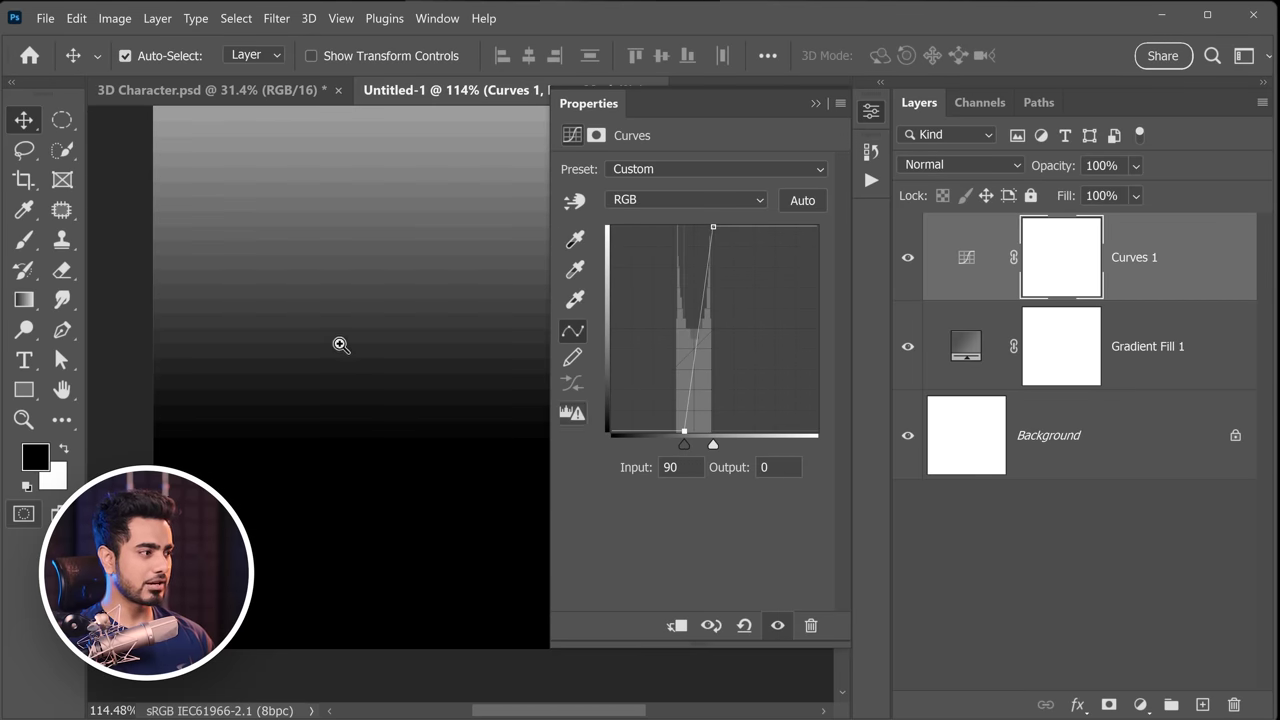
{"action": "scroll", "coordinate": [357, 359], "scroll_direction": "up", "scroll_amount": 3}
{"action": "scroll", "coordinate": [357, 359], "scroll_direction": "up", "scroll_amount": 4}
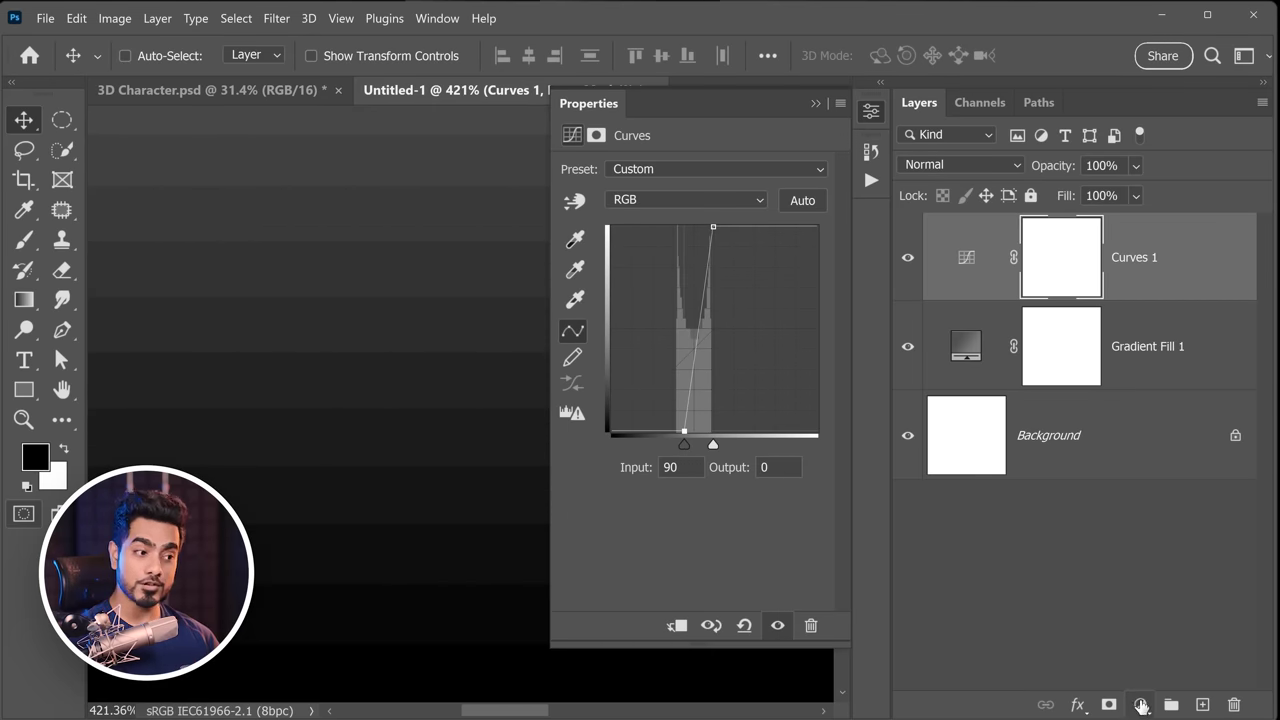
- Add a second Curves layer with the black point pushed right, exposing banding steps
{"action": "left_click", "coordinate": [1141, 705]}
{"action": "left_click", "coordinate": [1098, 451]}
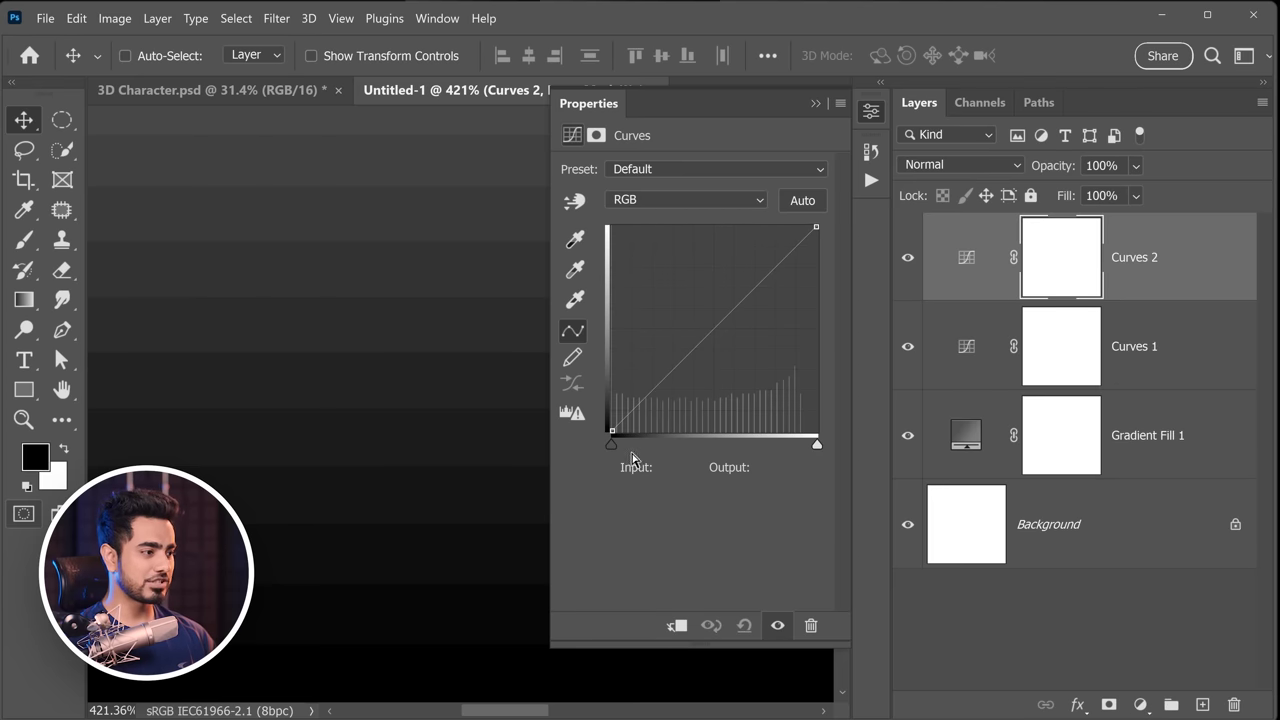
{"action": "left_click_drag", "start_coordinate": [612, 443], "coordinate": [673, 443]}
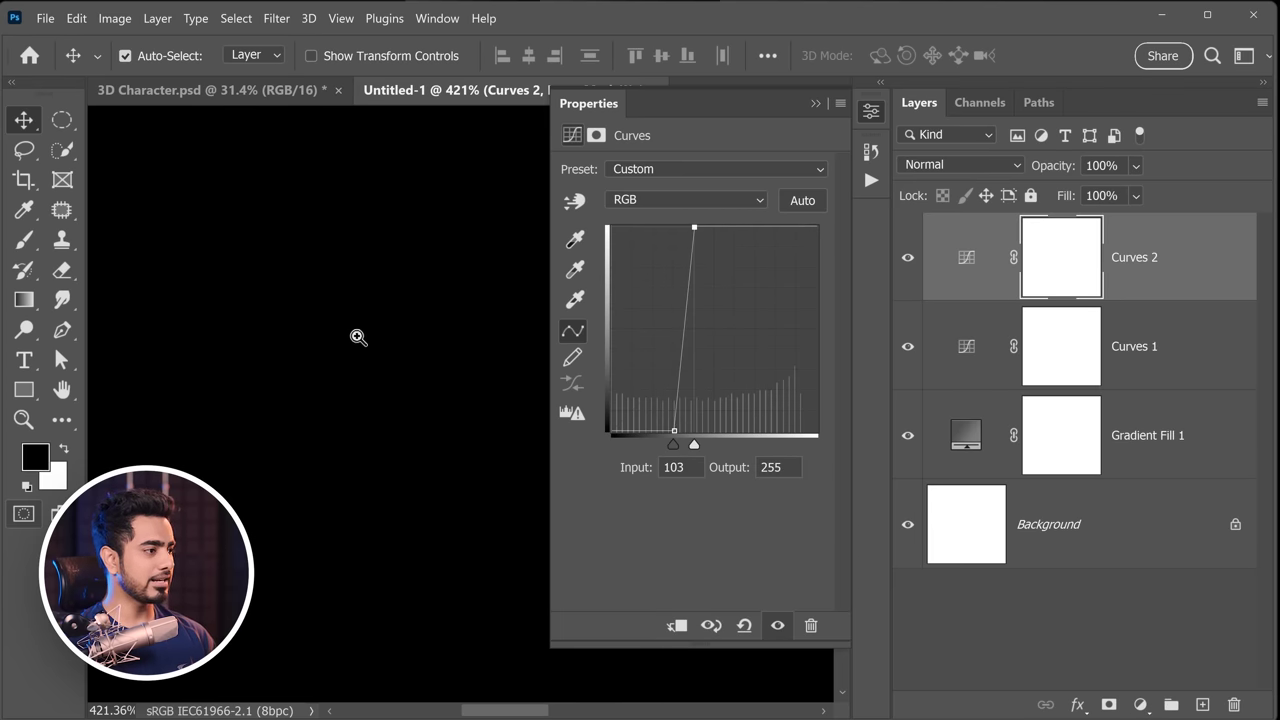
{"action": "left_click_drag", "start_coordinate": [358, 338], "coordinate": [362, 405]}
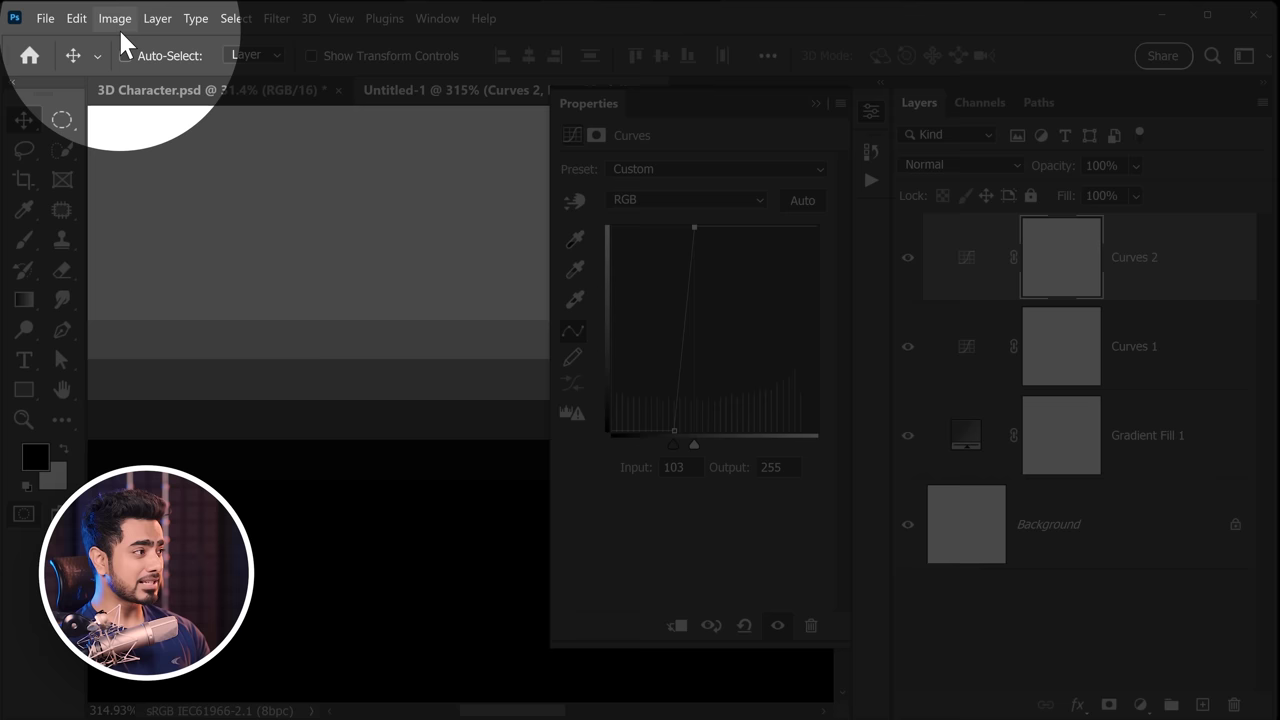
- Convert Untitled-1 to 16 Bits/Channel and zoom into the now-smooth gradient
{"action": "left_click", "coordinate": [115, 18]}
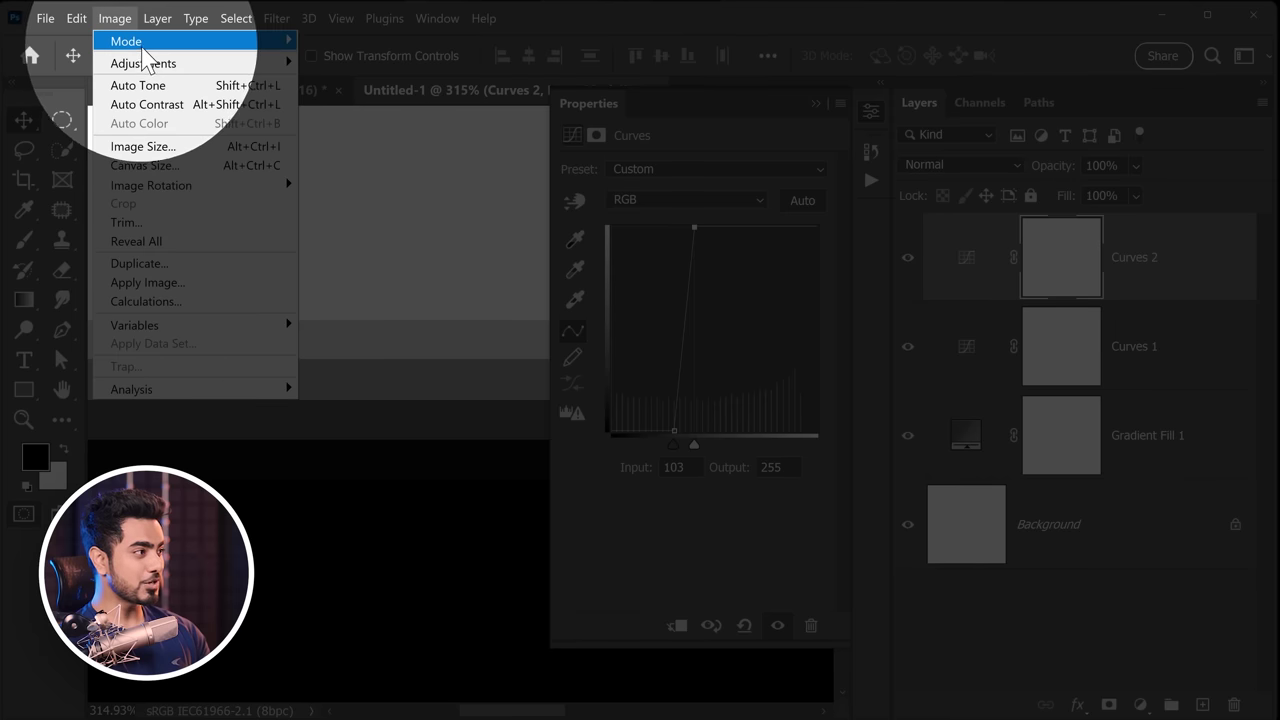
{"action": "mouse_move", "coordinate": [262, 42]}
{"action": "left_click", "coordinate": [380, 215]}
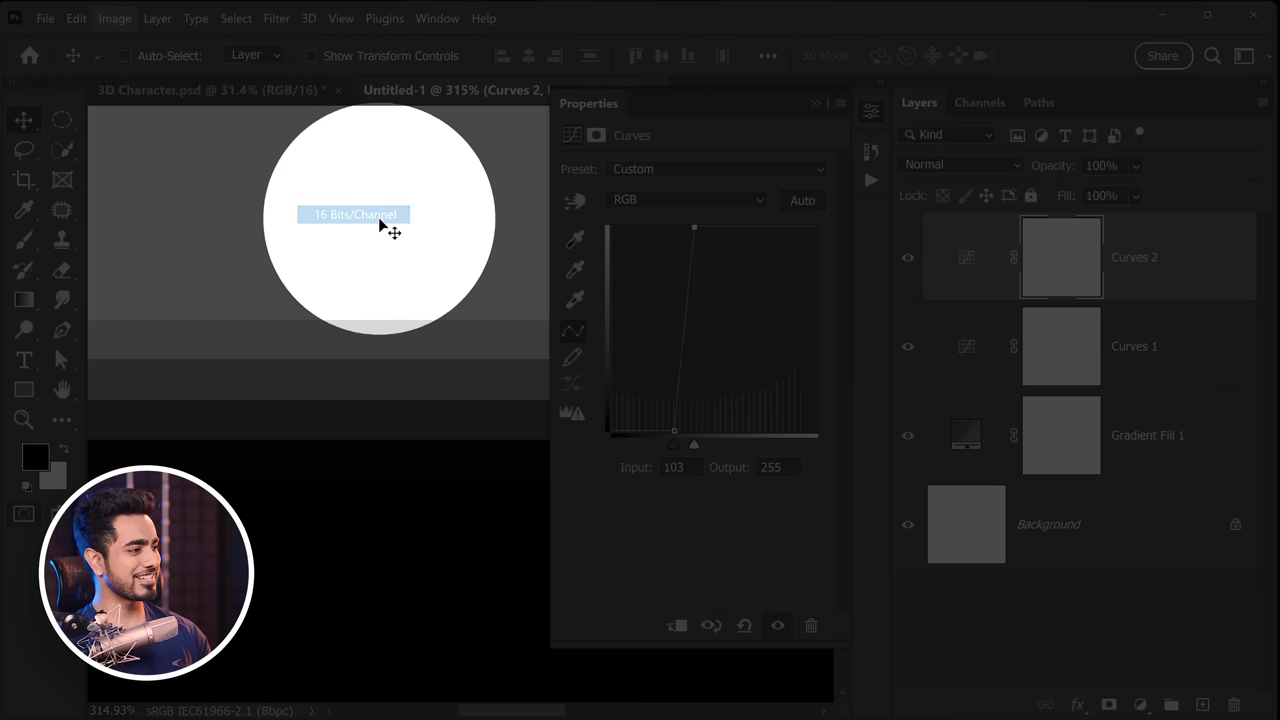
{"action": "left_click_drag", "start_coordinate": [335, 425], "coordinate": [365, 432]}
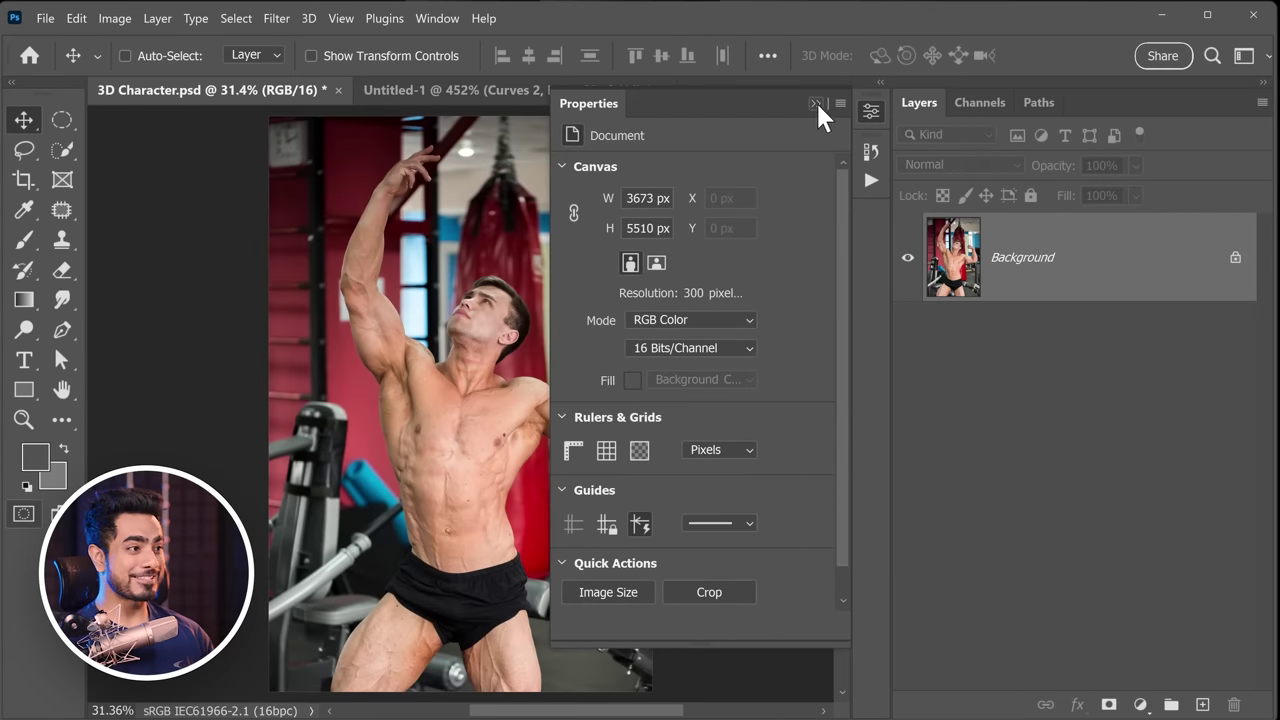
- Close the Properties panel and confirm the photo stays at 16 Bits/Channel
{"action": "left_click", "coordinate": [816, 104]}
{"action": "left_click", "coordinate": [113, 18]}
{"action": "mouse_move", "coordinate": [278, 42]}
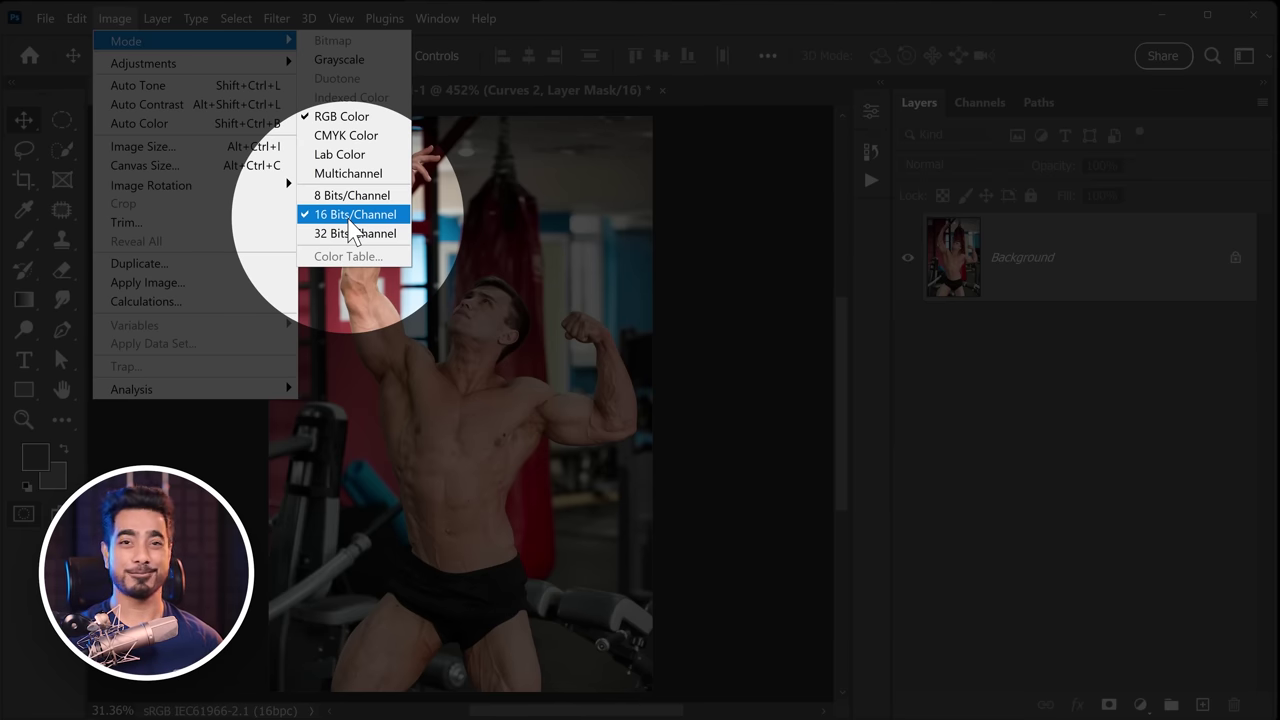
{"action": "left_click", "coordinate": [351, 214]}
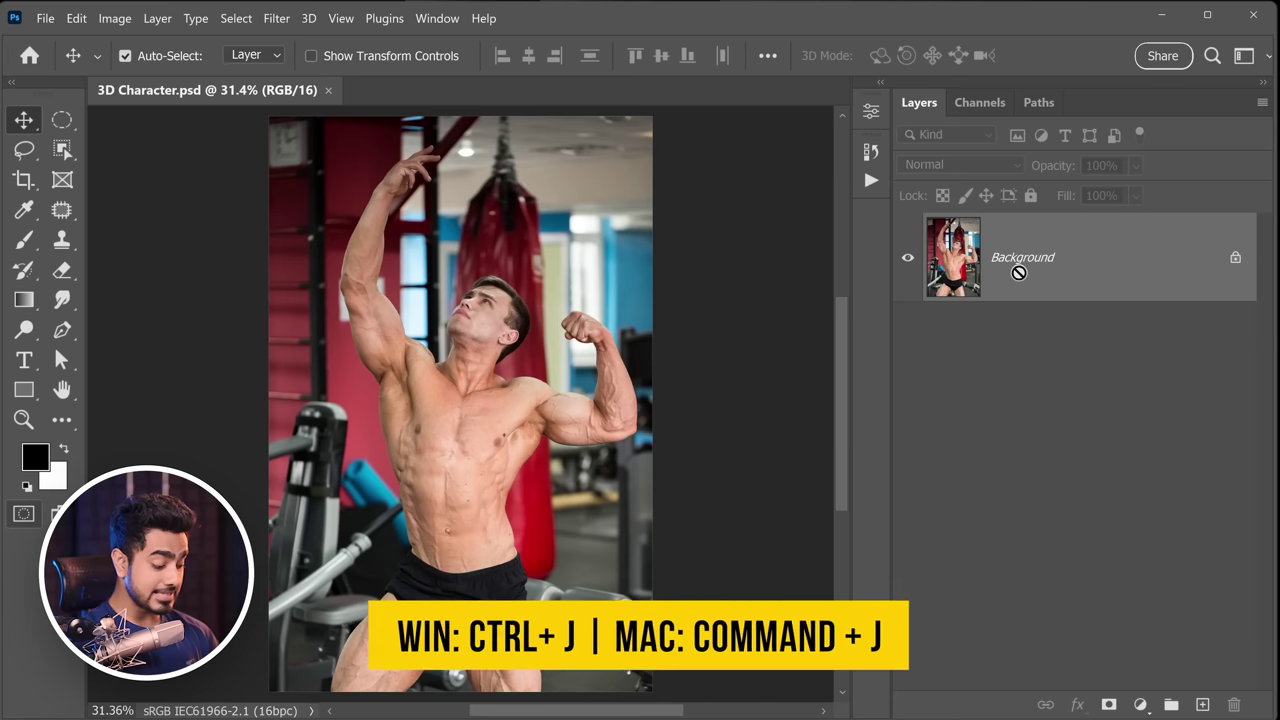
- Duplicate Background with Ctrl+J, run Select Subject, and mask the copy to the bodybuilder
{"action": "key", "text": "ctrl+j"}
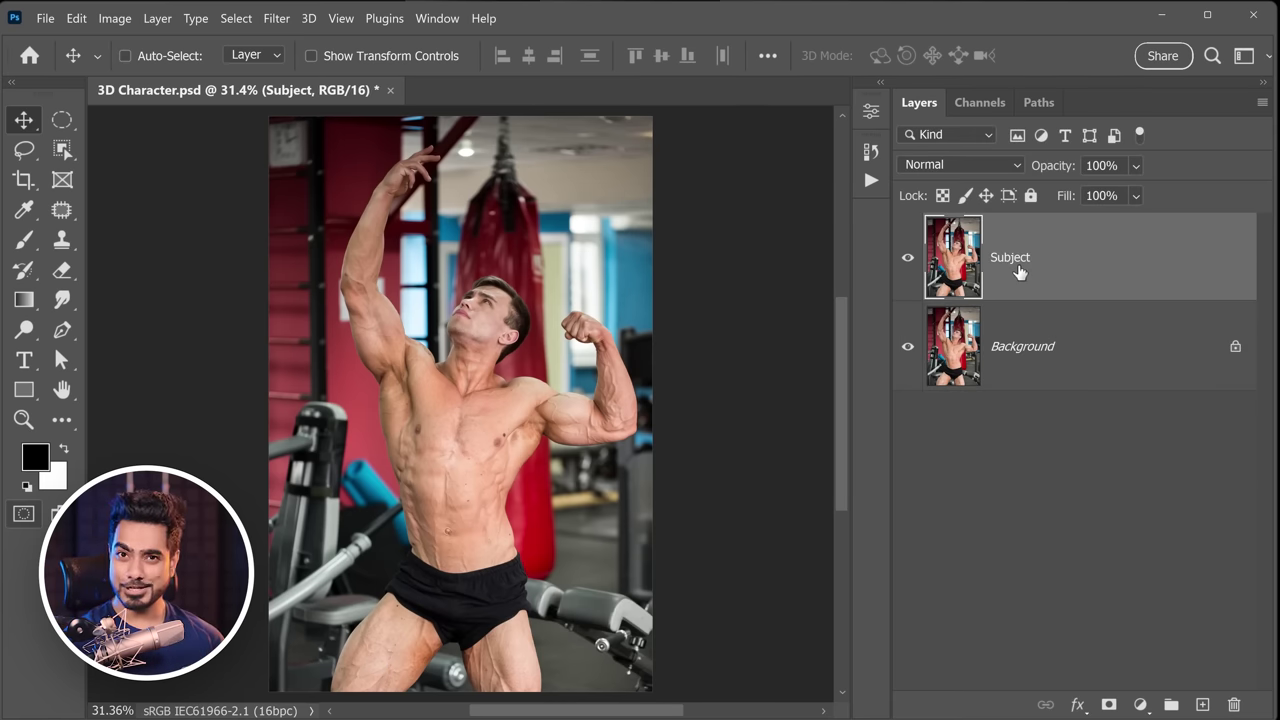
{"action": "mouse_move", "coordinate": [62, 150]}
{"action": "left_mouse_down"}
{"action": "mouse_move", "coordinate": [149, 191]}
{"action": "mouse_move", "coordinate": [140, 168]}
{"action": "left_mouse_up"}
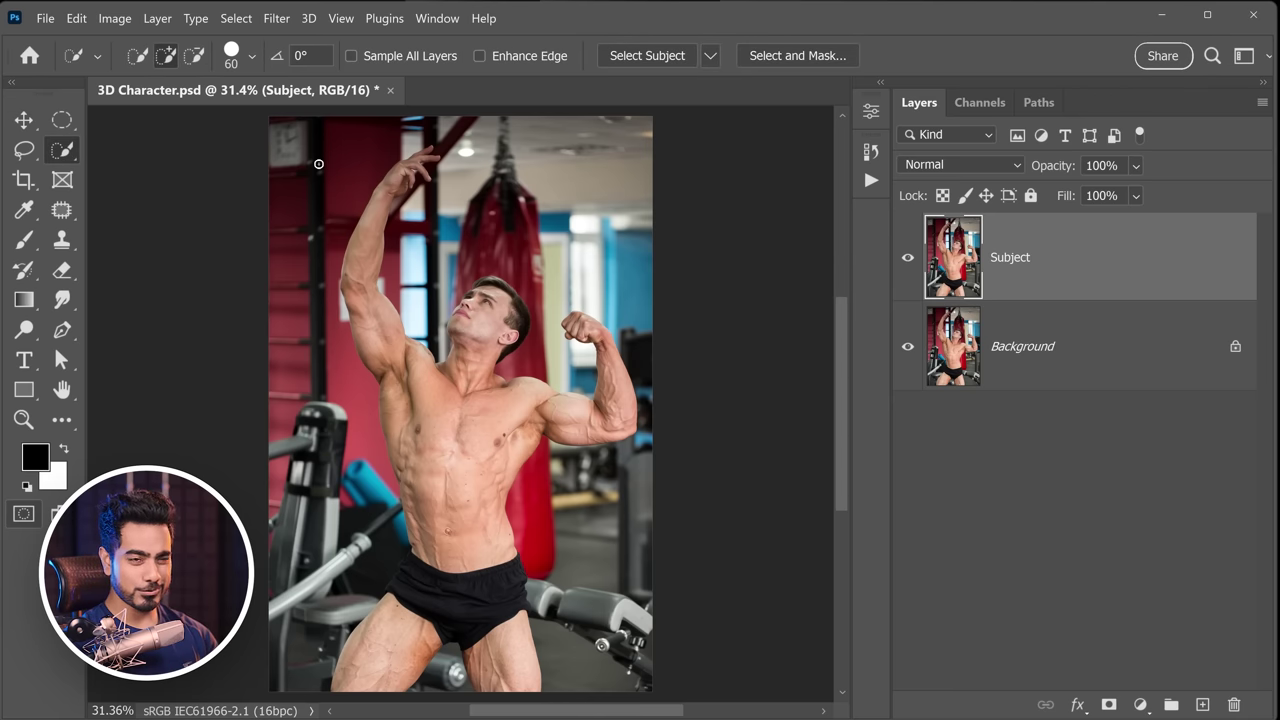
{"action": "left_click", "coordinate": [655, 60]}
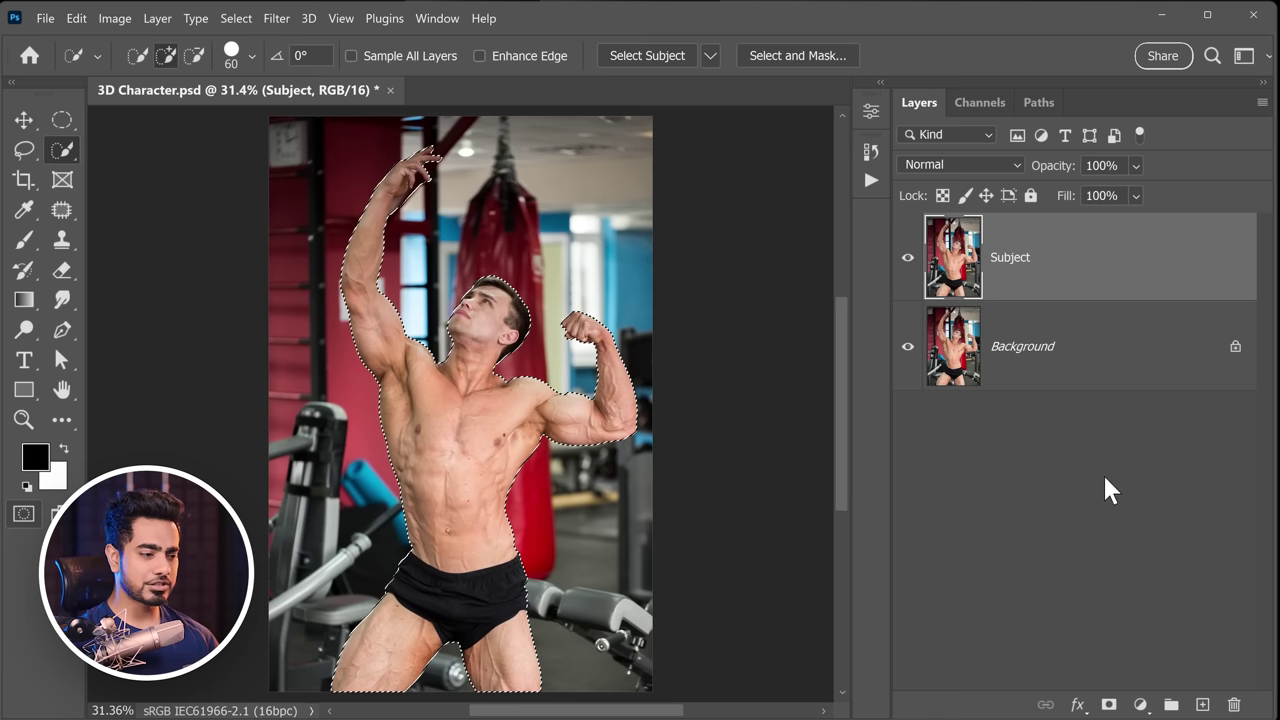
{"action": "left_click", "coordinate": [1109, 705]}
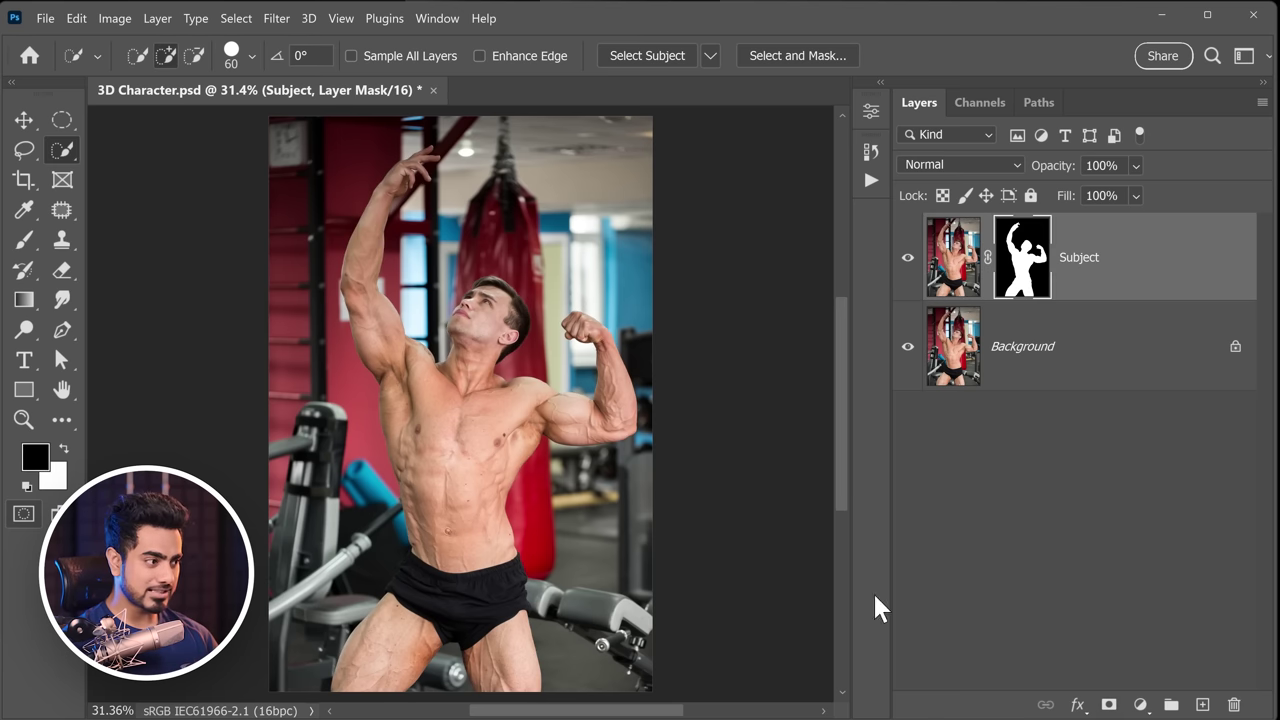
{"action": "left_click", "coordinate": [908, 262], "text": "alt"}
{"action": "left_click", "coordinate": [908, 262], "text": "alt"}
{"action": "left_click", "coordinate": [1014, 348]}
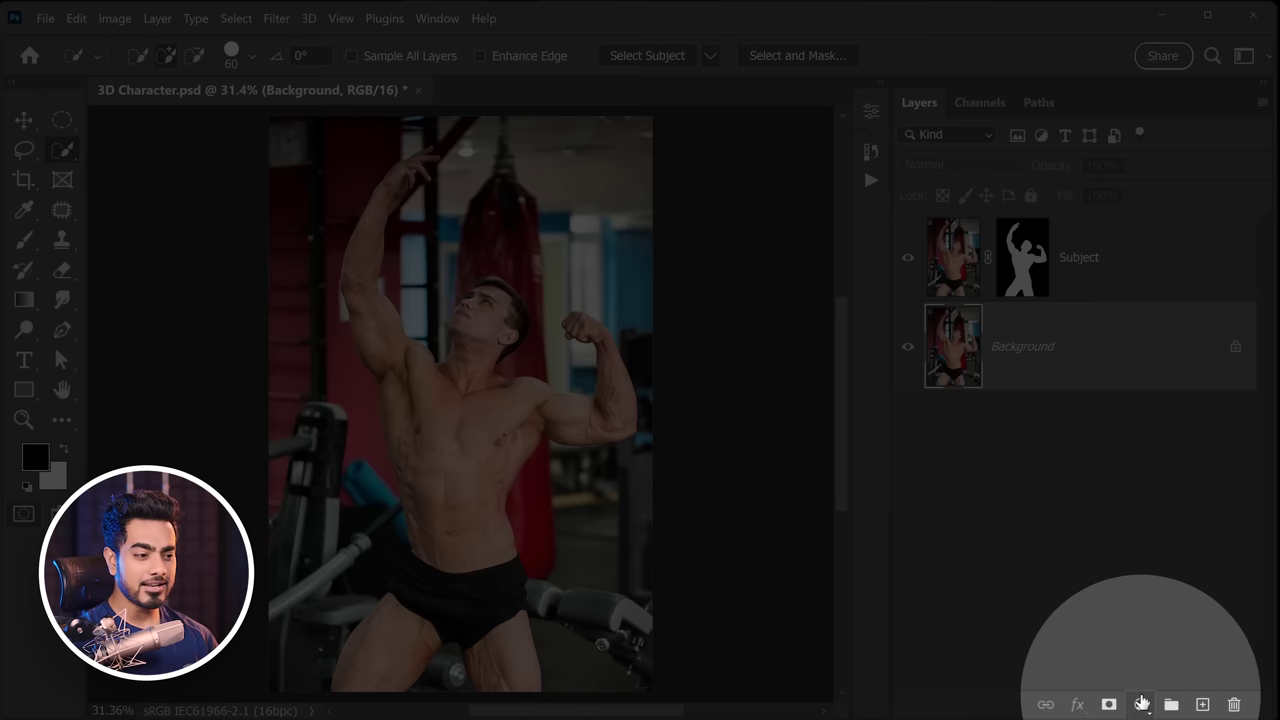
- Add a black Solid Color fill layer below the Subject layer
{"action": "left_click", "coordinate": [1140, 705]}
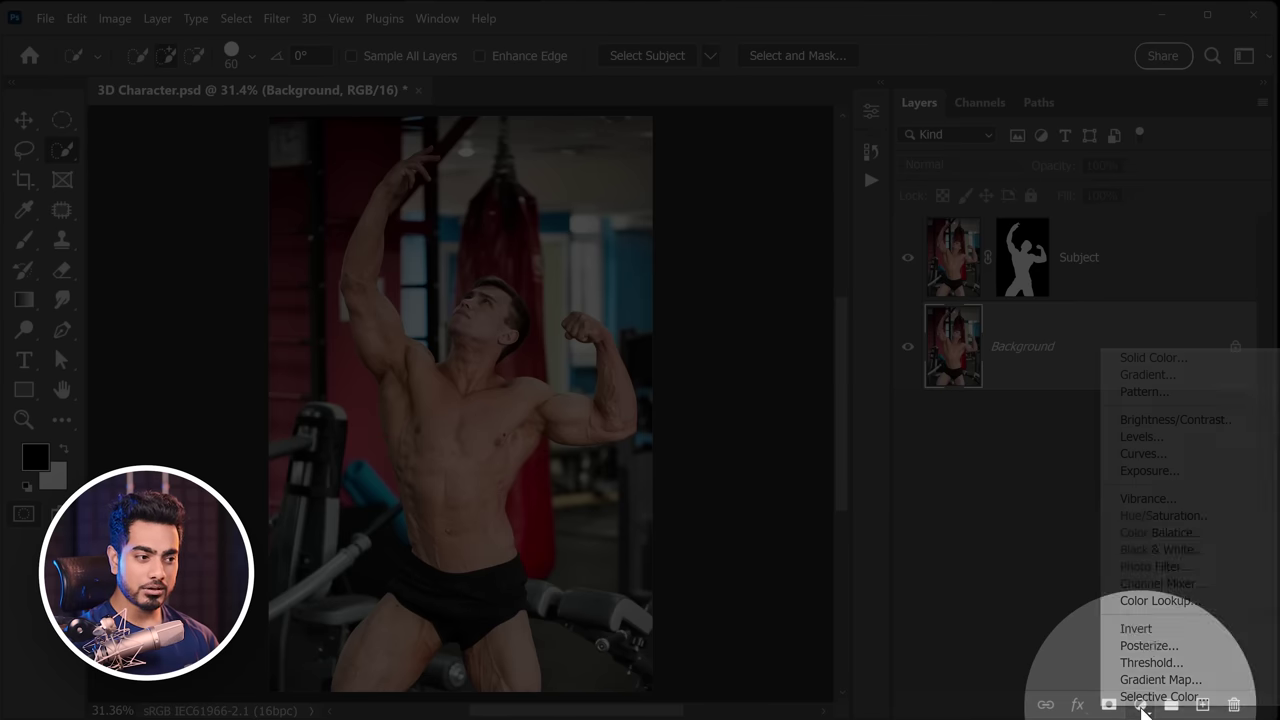
{"action": "left_click", "coordinate": [1160, 359]}
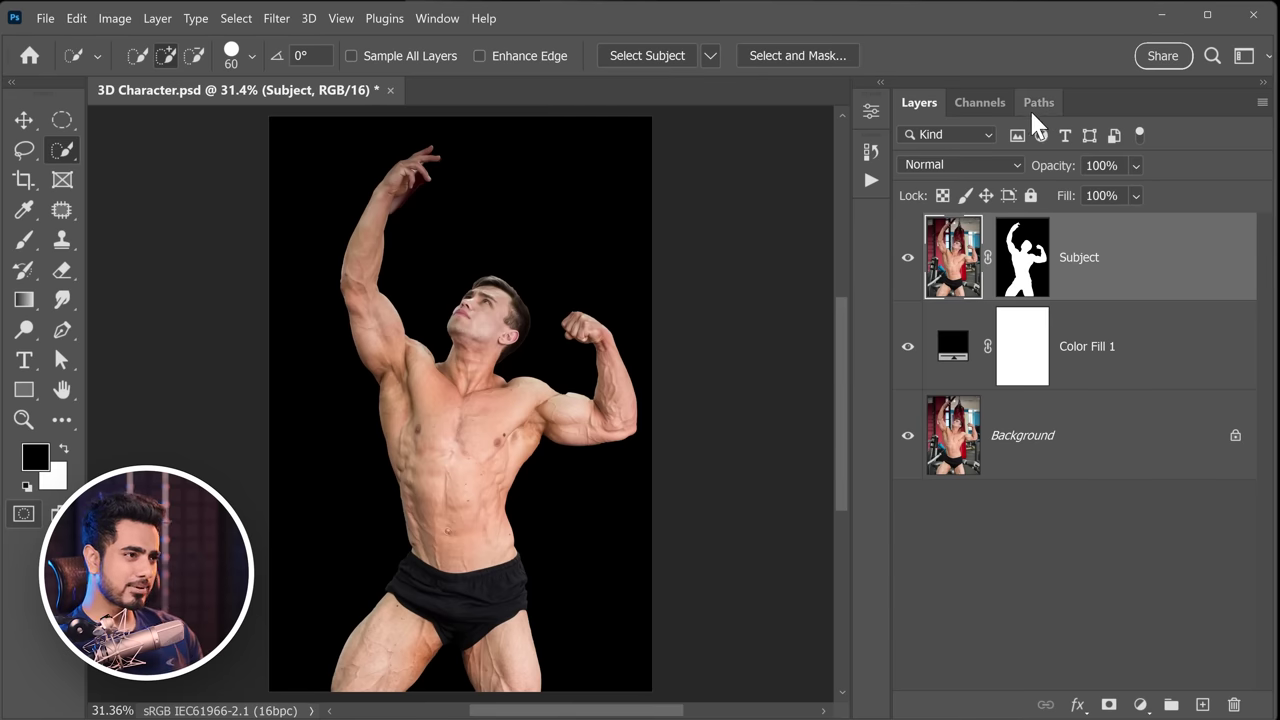
- View the saved Subject path, then delete the Subject layer's existing mask
{"action": "left_click", "coordinate": [1037, 104]}
{"action": "left_click", "coordinate": [946, 163]}
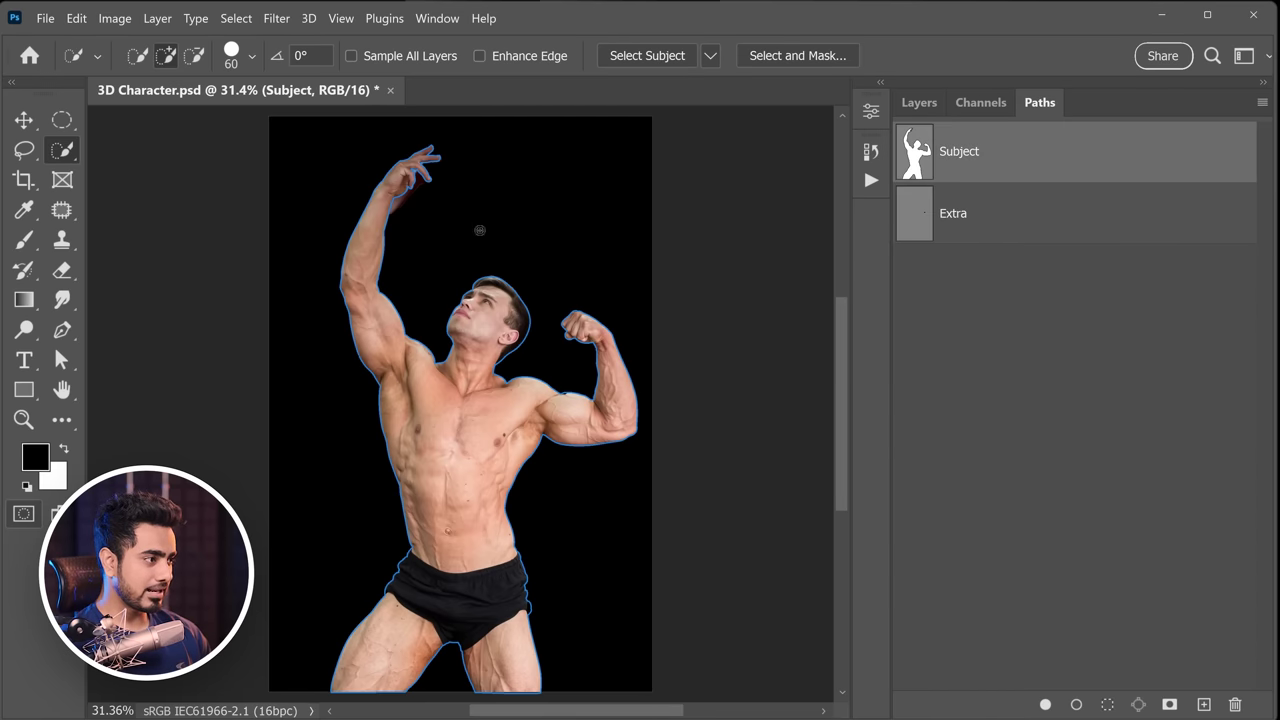
{"action": "left_click", "coordinate": [919, 103]}
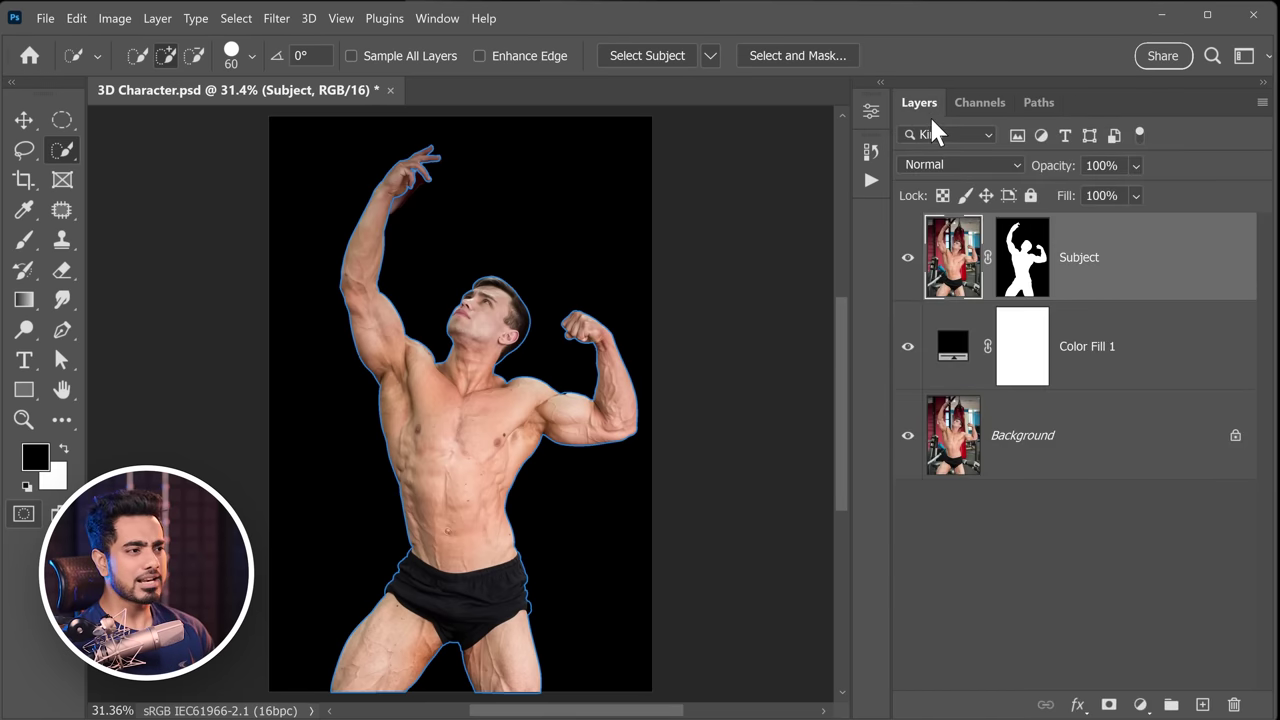
{"action": "left_click_drag", "start_coordinate": [1011, 297], "coordinate": [1234, 704]}
- Load the saved Subject channel as a selection and turn it into the layer mask
{"action": "left_click", "coordinate": [238, 18]}
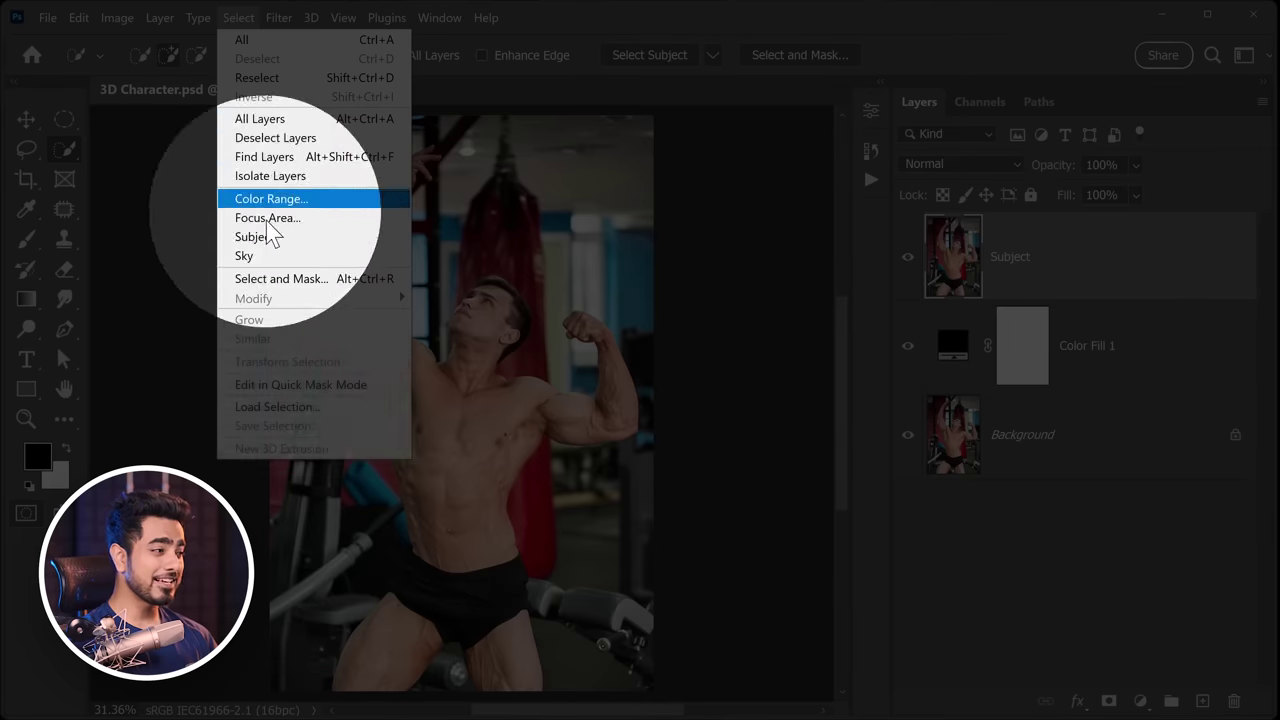
{"action": "left_click", "coordinate": [303, 408]}
{"action": "left_click", "coordinate": [640, 209]}
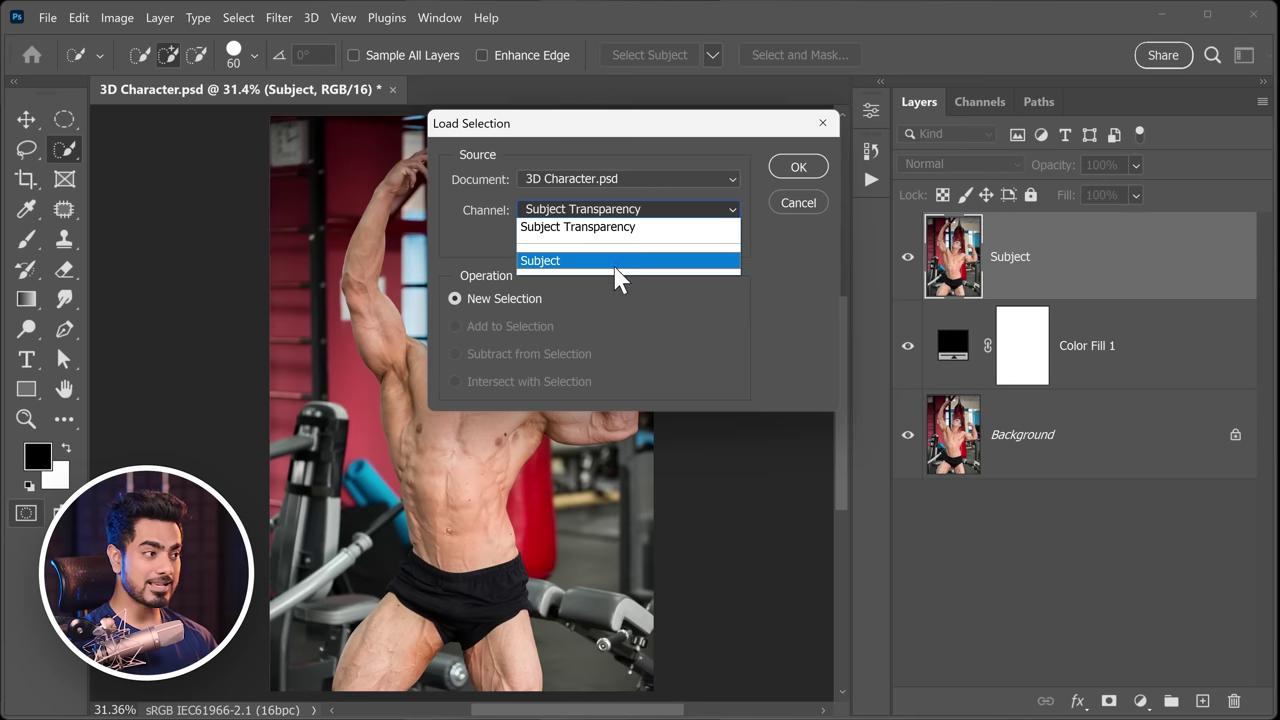
{"action": "left_click", "coordinate": [617, 262]}
{"action": "left_click", "coordinate": [798, 168]}
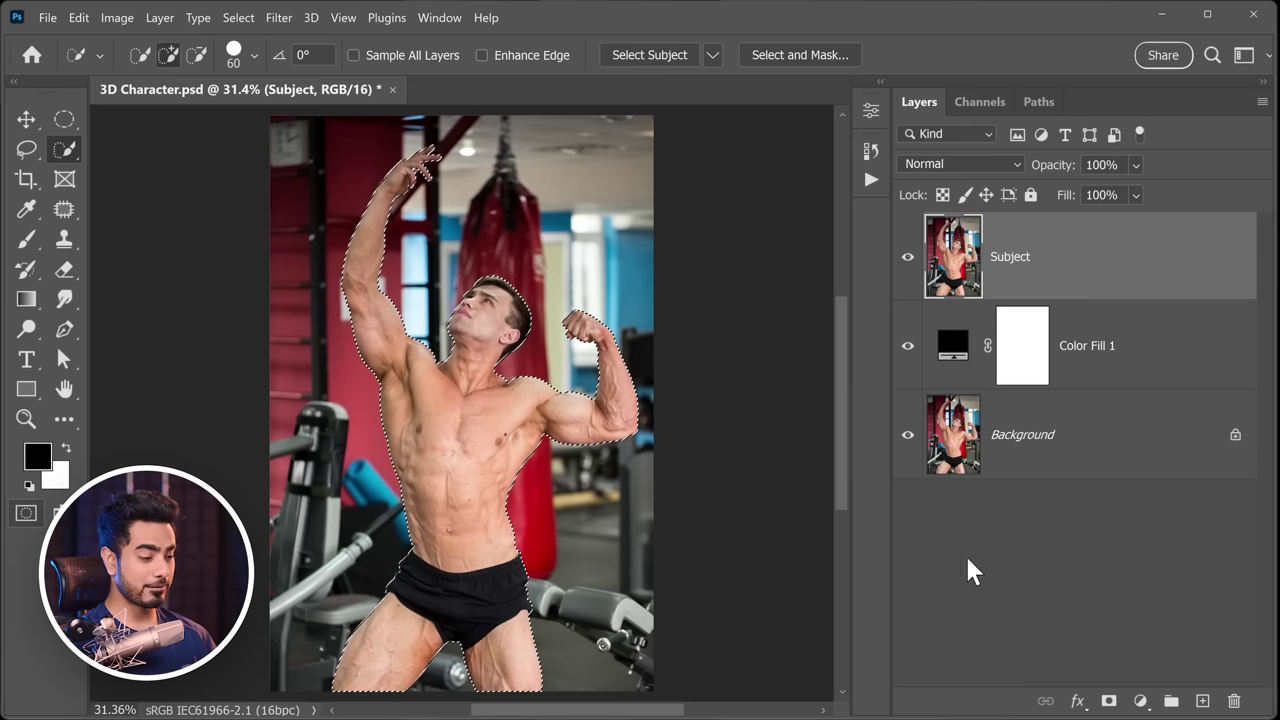
{"action": "left_click", "coordinate": [1109, 701]}
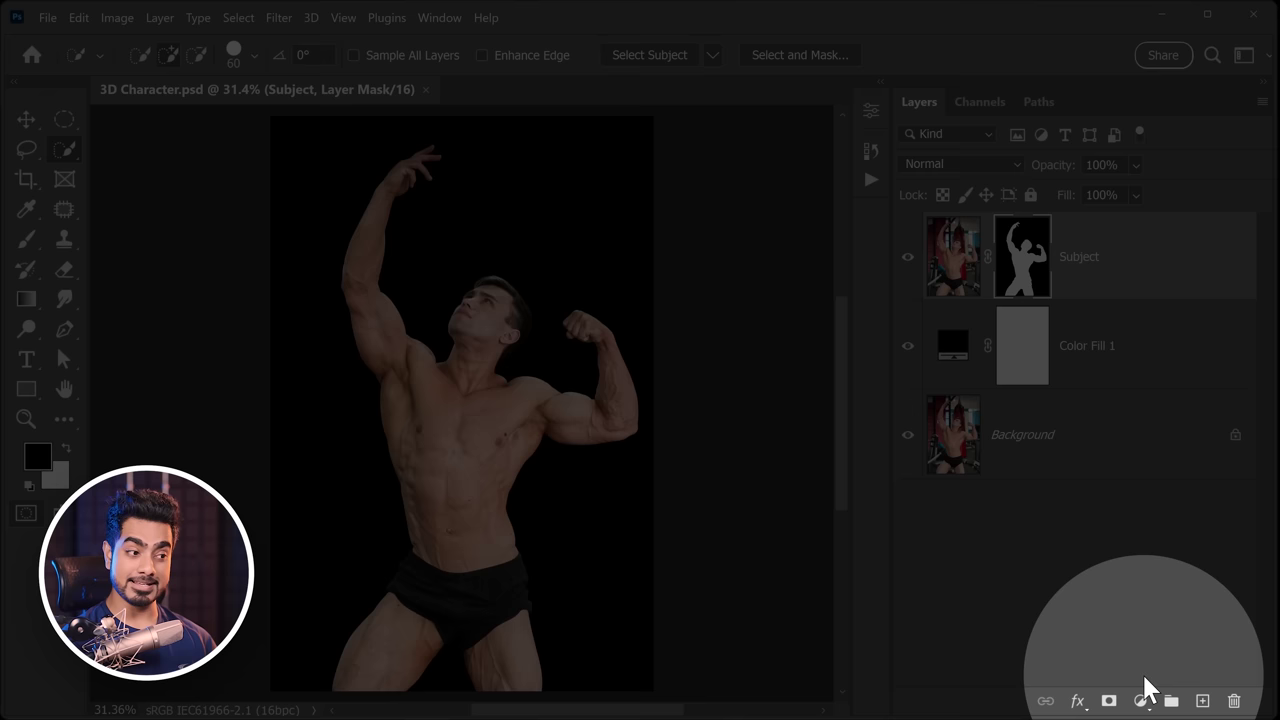
- Add a Curves layer that lowers the white point to output 102
{"action": "left_click", "coordinate": [1140, 701]}
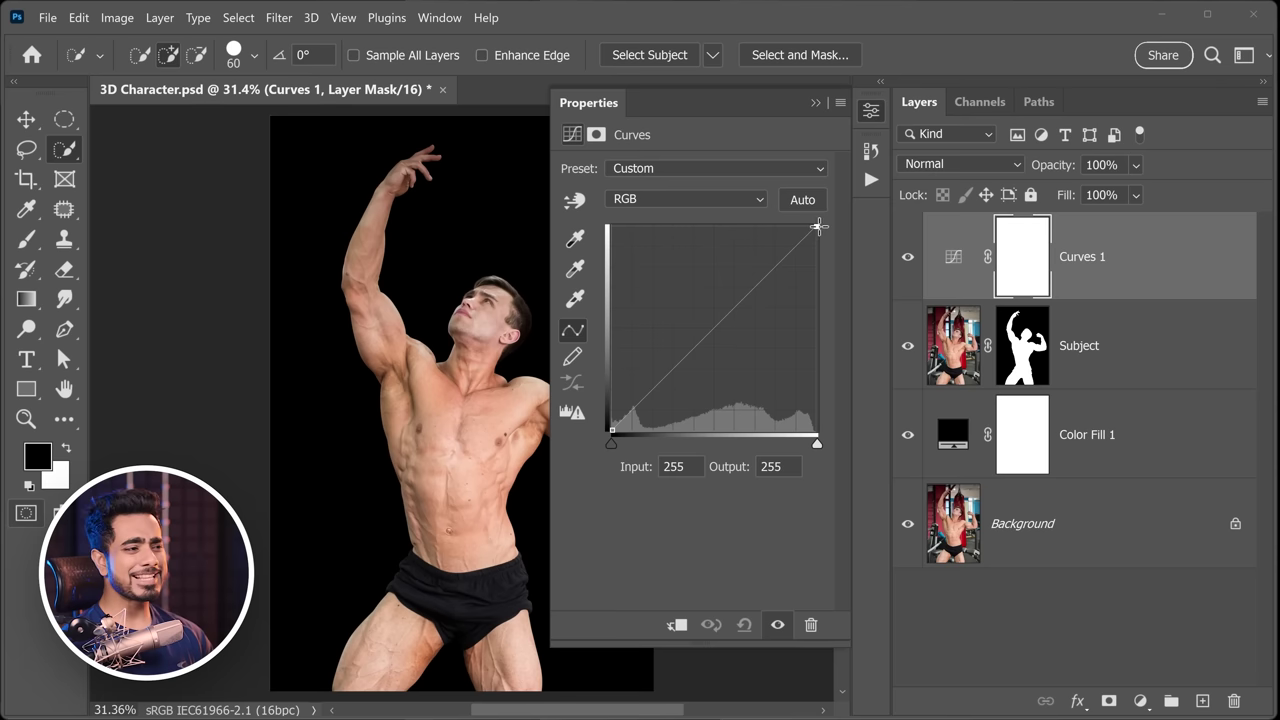
{"action": "left_click_drag", "start_coordinate": [816, 227], "coordinate": [849, 348]}
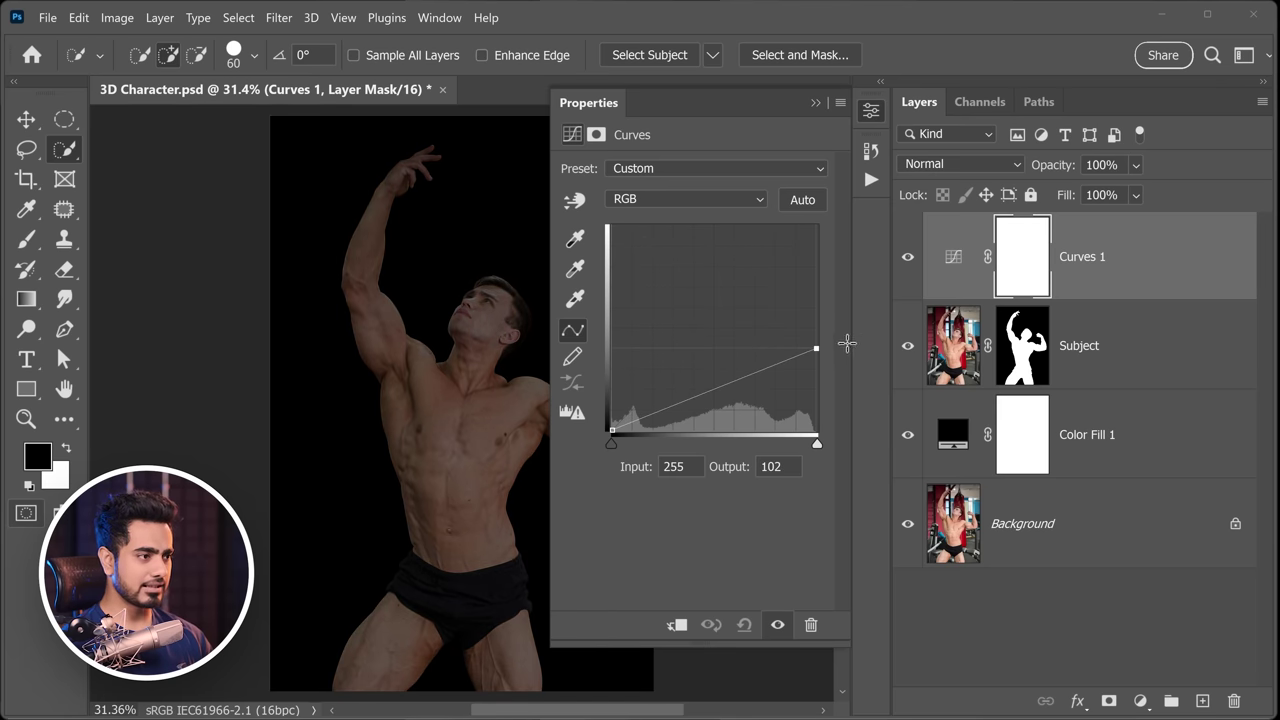
{"action": "left_click", "coordinate": [815, 103]}
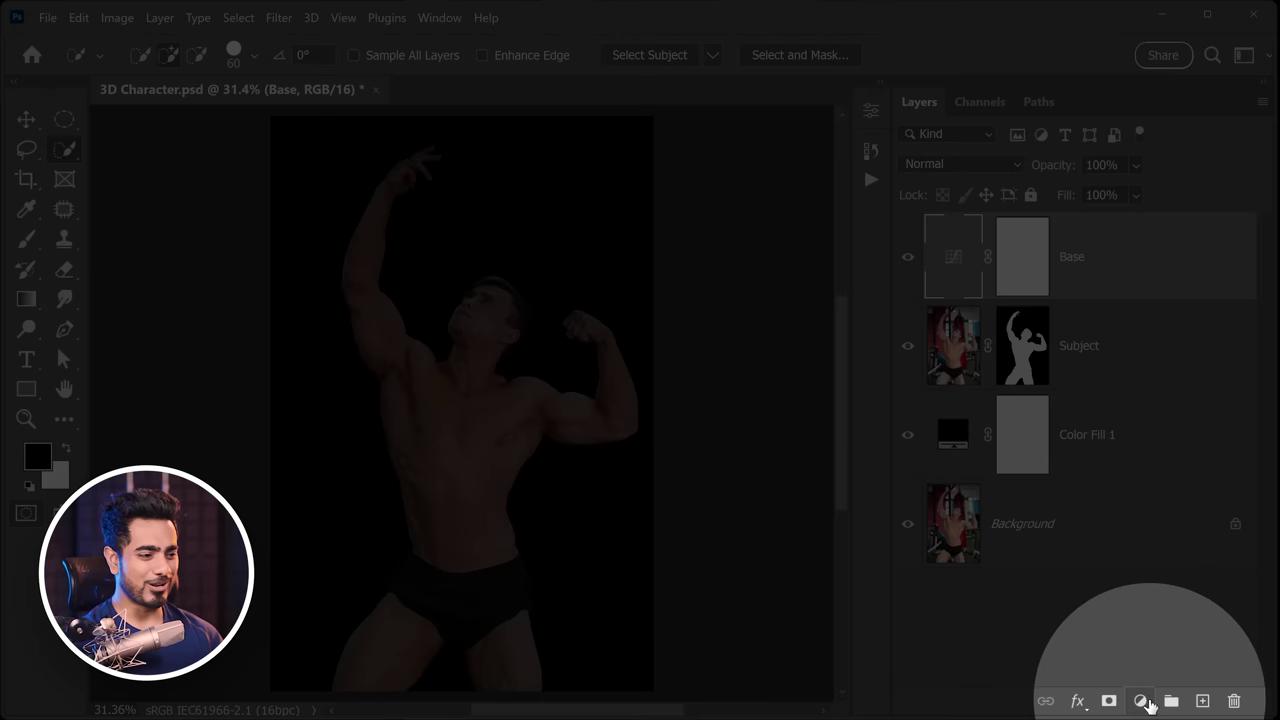
- Add a Curves layer lifting input 83 to output 191, then rename it RL
{"action": "left_click", "coordinate": [1140, 700]}
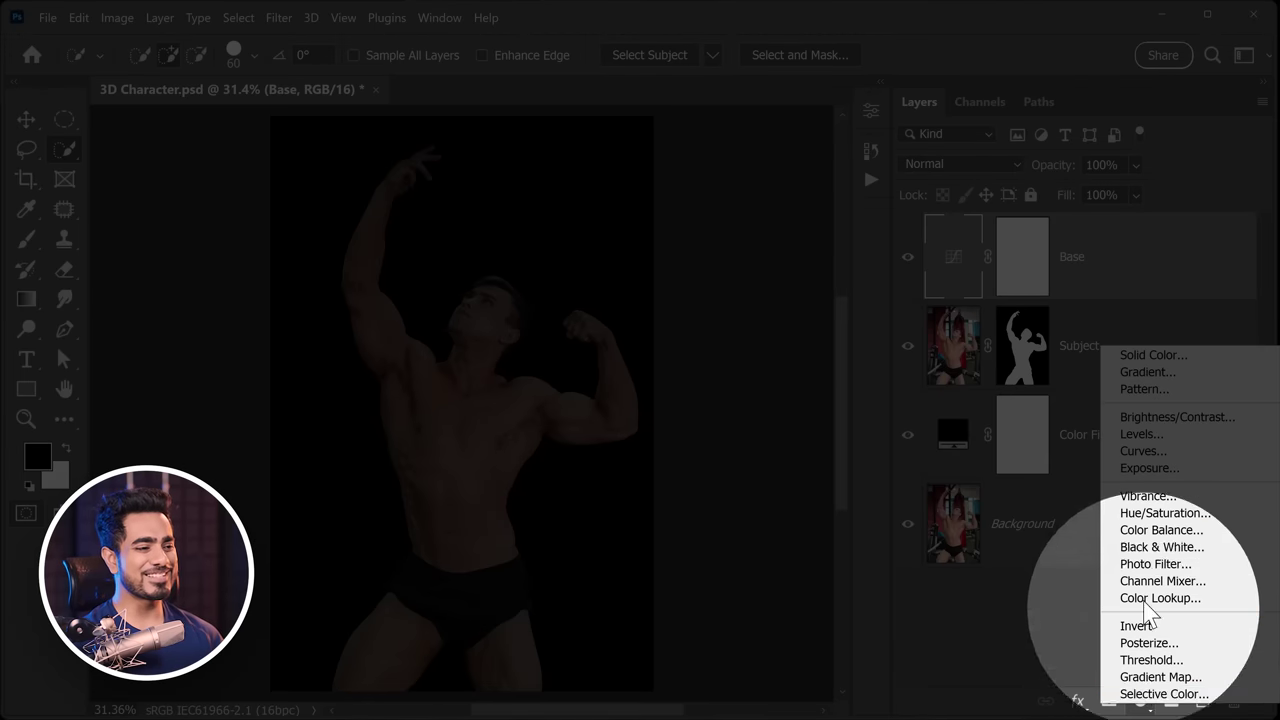
{"action": "left_click", "coordinate": [1143, 451]}
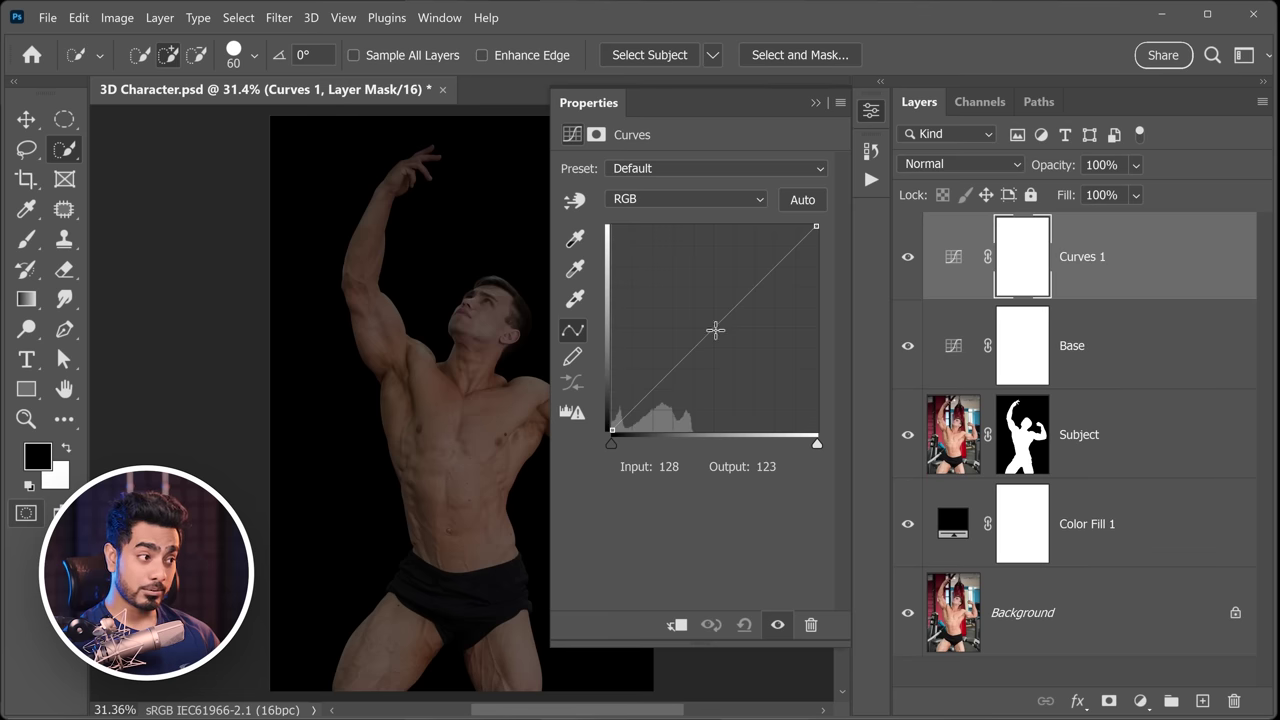
{"action": "left_click_drag", "start_coordinate": [716, 328], "coordinate": [681, 279]}
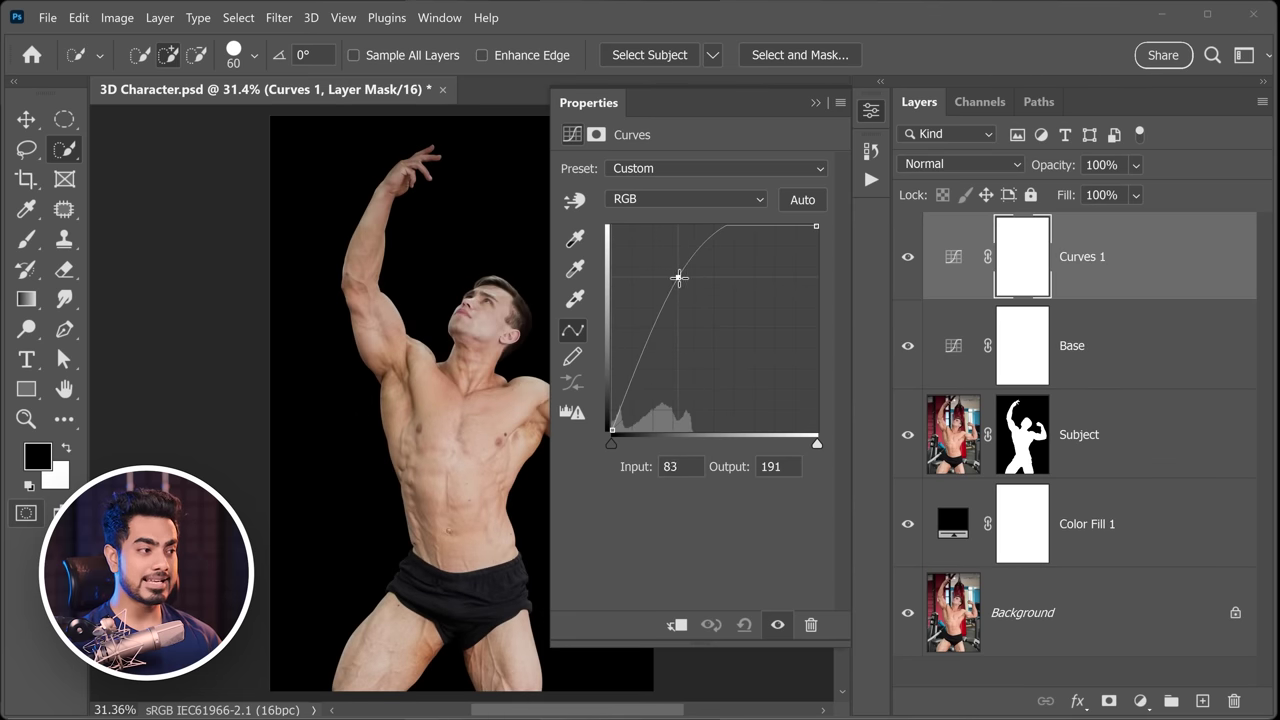
{"action": "double_click", "coordinate": [1080, 258]}
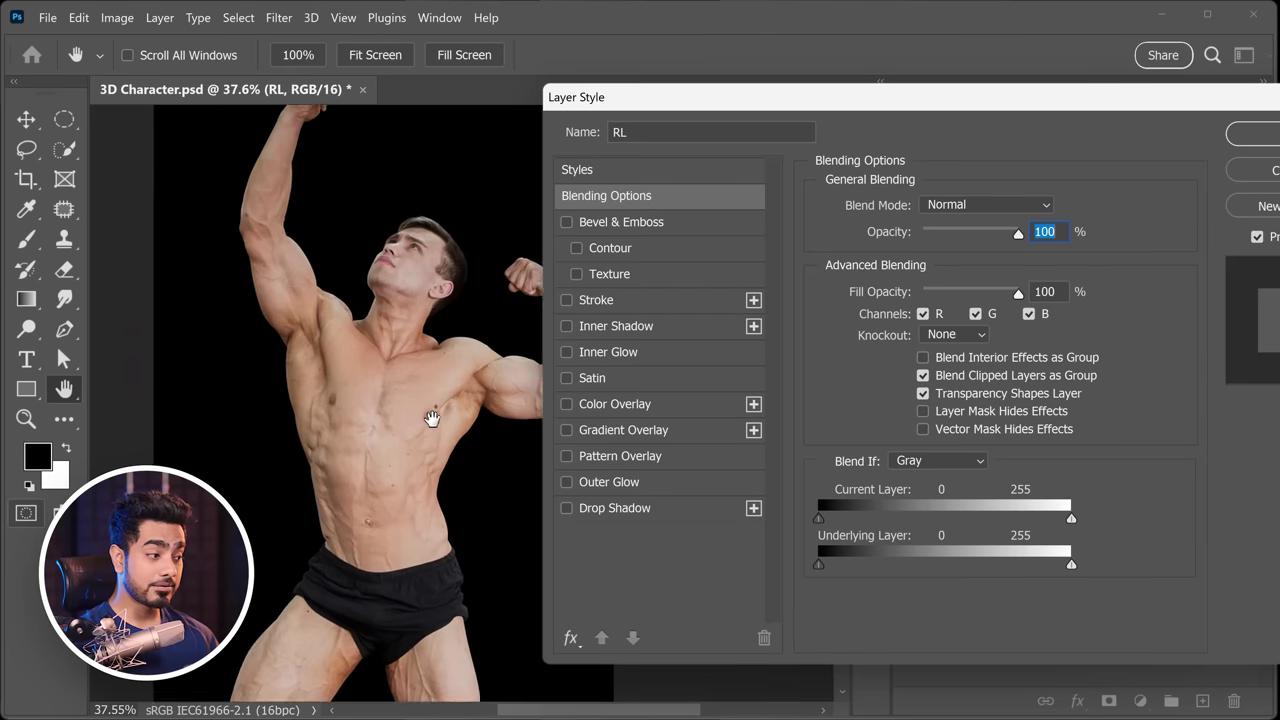
{"action": "scroll", "coordinate": [373, 655], "scroll_direction": "up", "scroll_amount": 5}
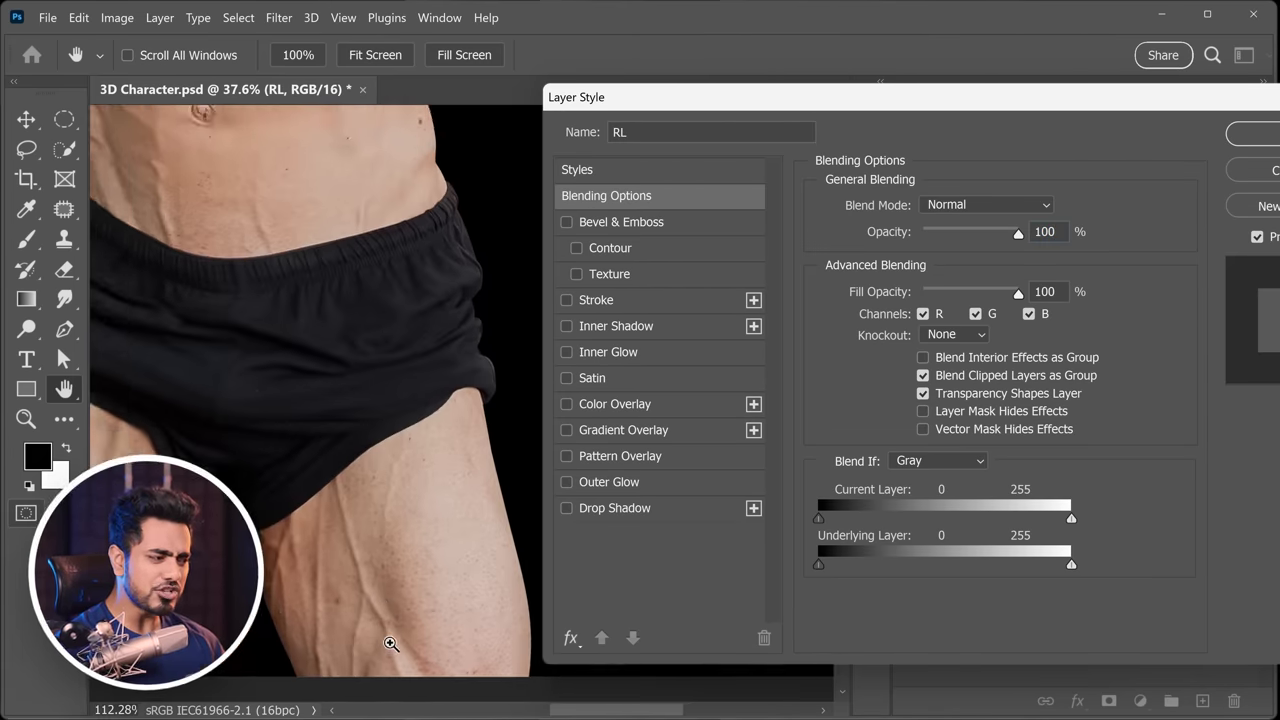
- Split RL's Underlying Layer Blend If black slider to 49/98
{"action": "scroll", "coordinate": [349, 491], "scroll_direction": "down", "scroll_amount": 3}
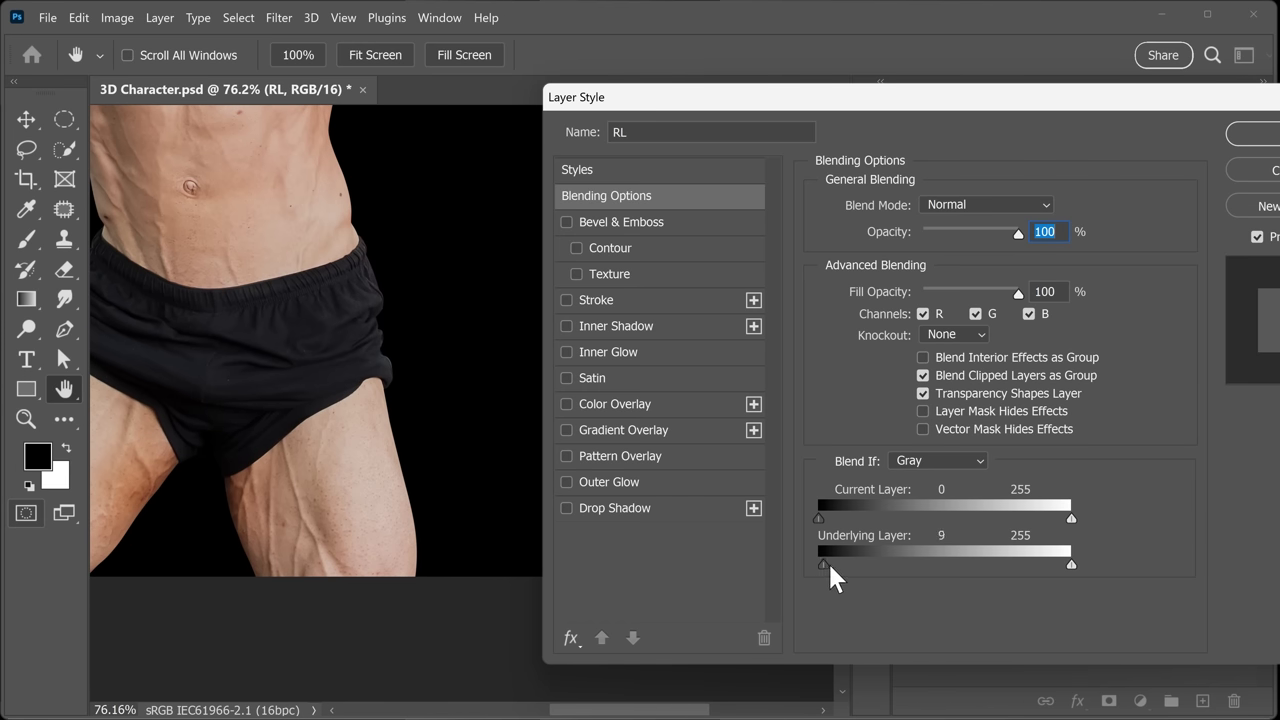
{"action": "left_click_drag", "start_coordinate": [830, 566], "coordinate": [873, 578]}
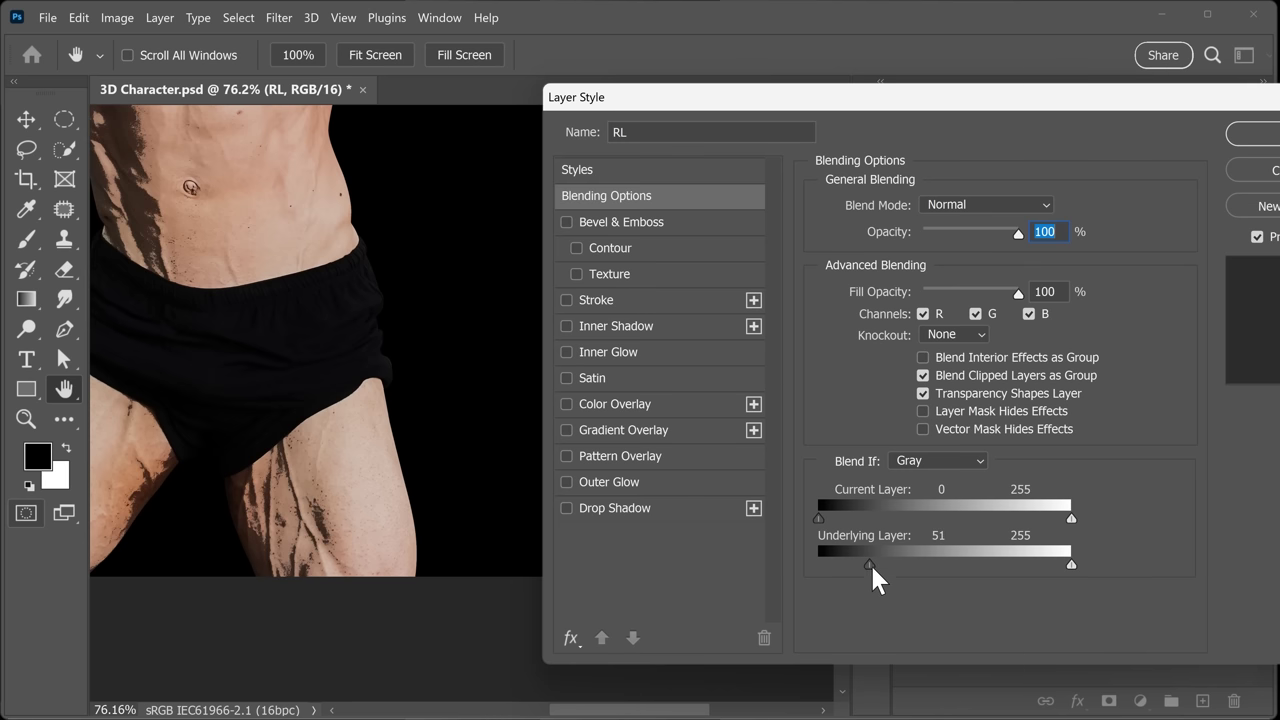
{"action": "left_click_drag", "start_coordinate": [871, 568], "coordinate": [906, 567]}
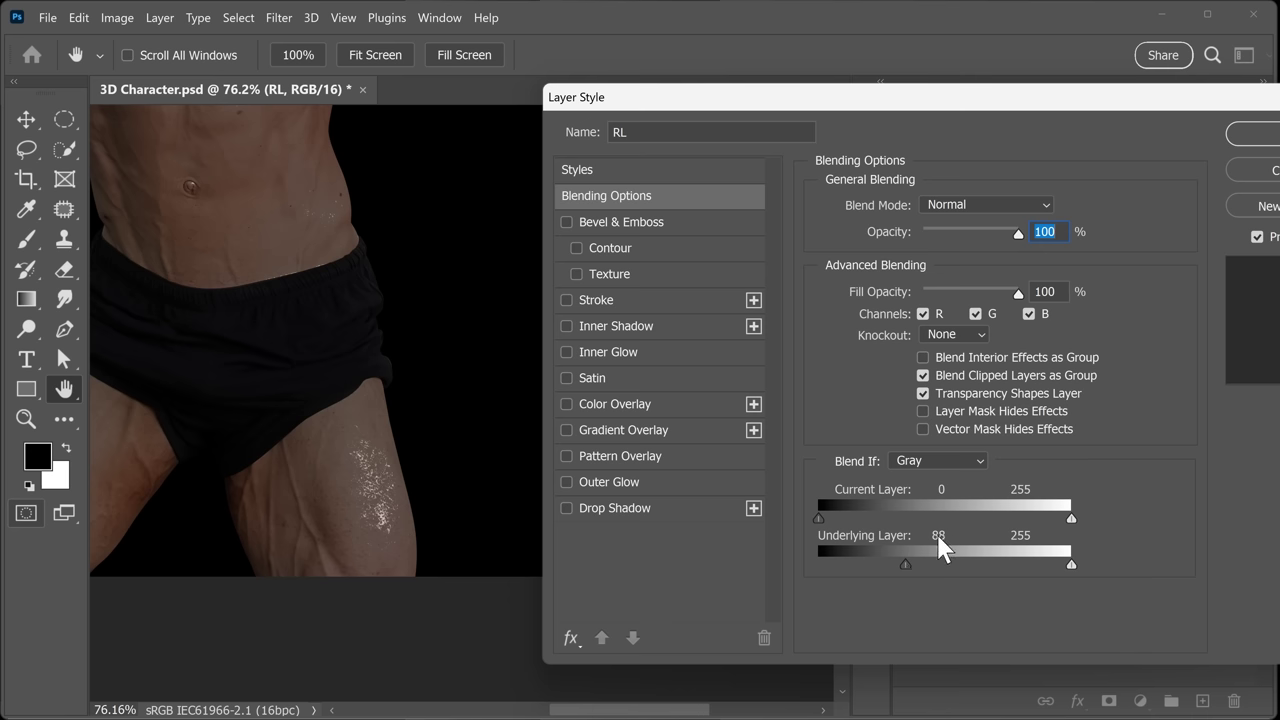
{"action": "left_click_drag", "start_coordinate": [880, 570], "coordinate": [866, 573]}
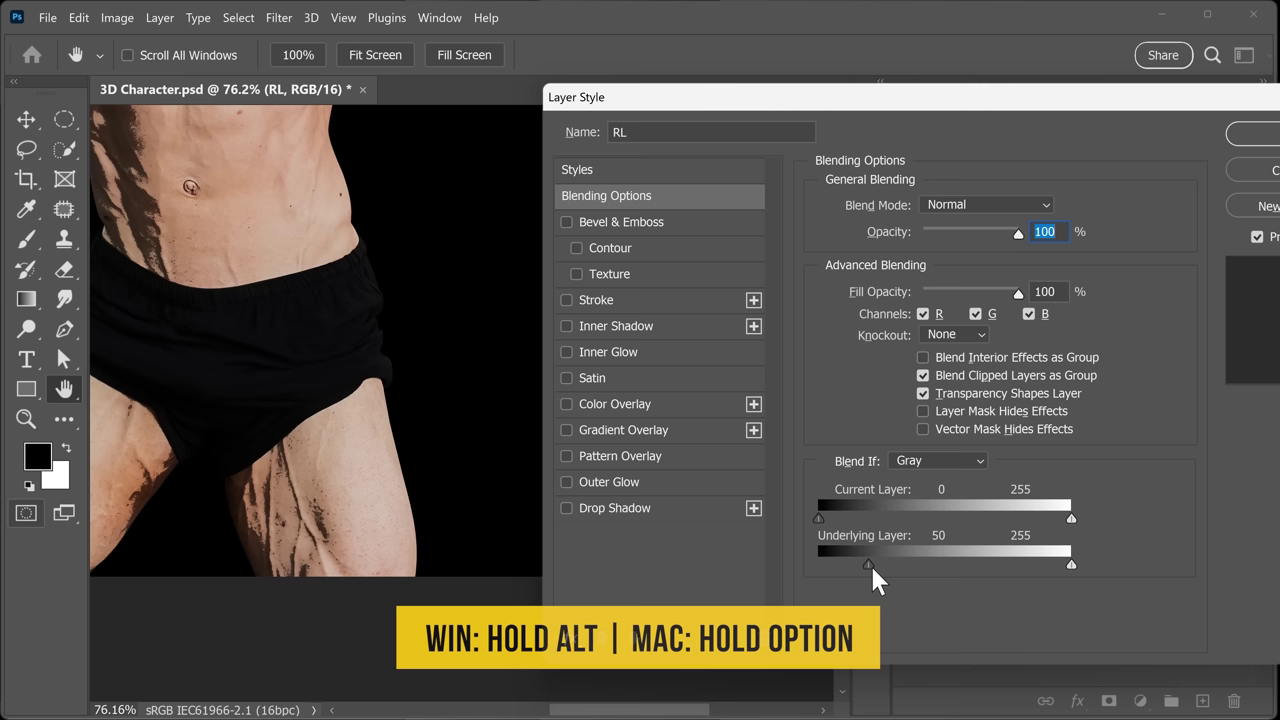
{"action": "left_click_drag", "start_coordinate": [869, 564], "coordinate": [916, 578]}
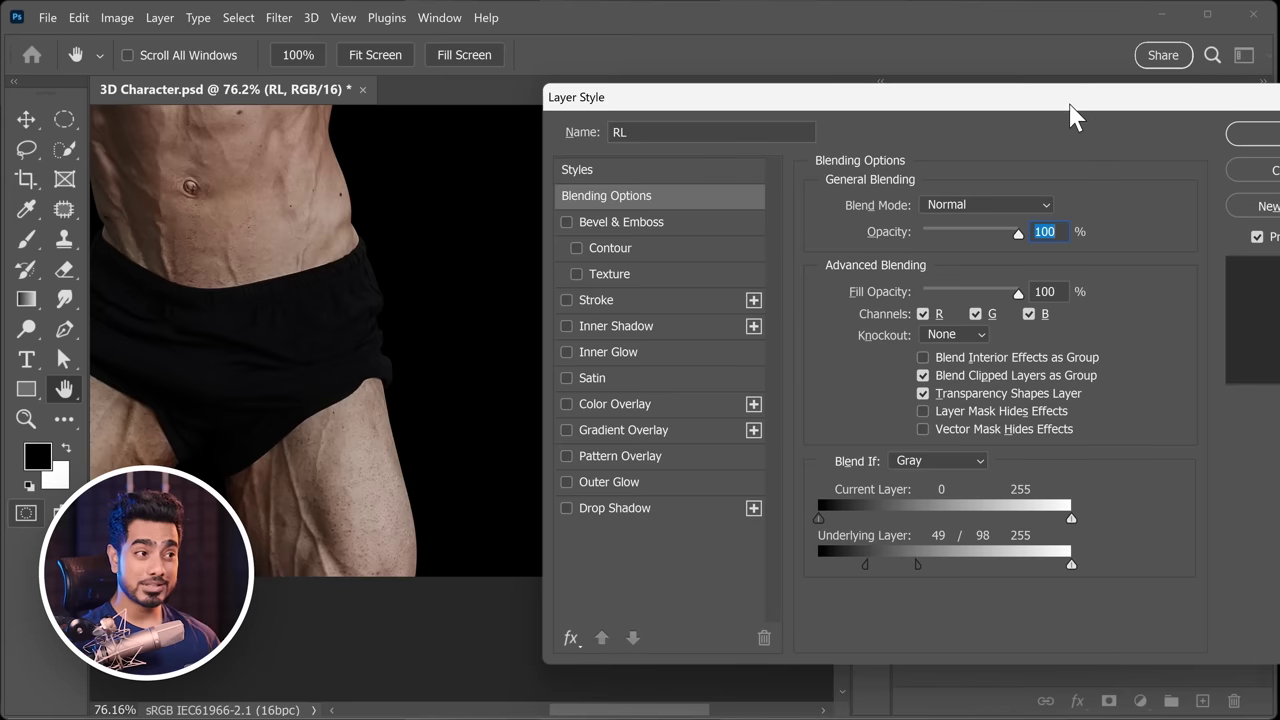
{"action": "left_click_drag", "start_coordinate": [1073, 115], "coordinate": [925, 232]}
- Invert RL's mask to black, then paint white over the right thigh to restore its brightening
{"action": "left_click", "coordinate": [1105, 180]}
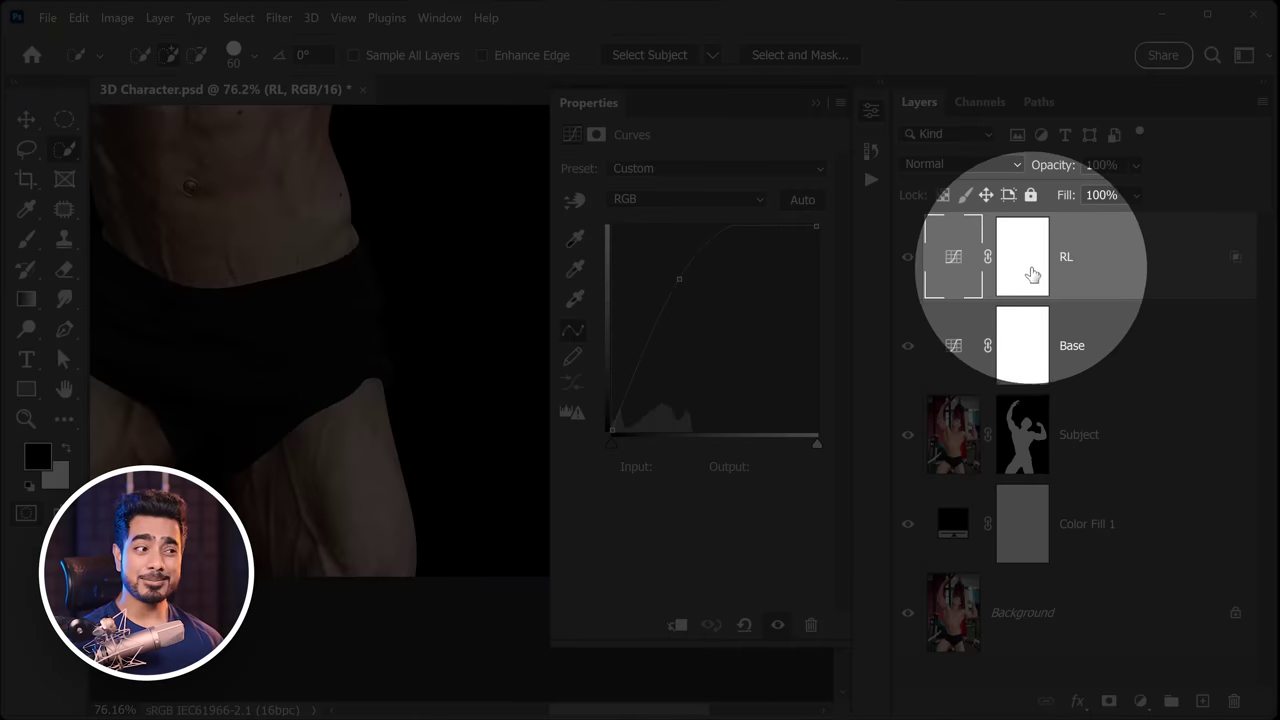
{"action": "left_click", "coordinate": [1032, 274]}
{"action": "key", "text": "ctrl+i"}
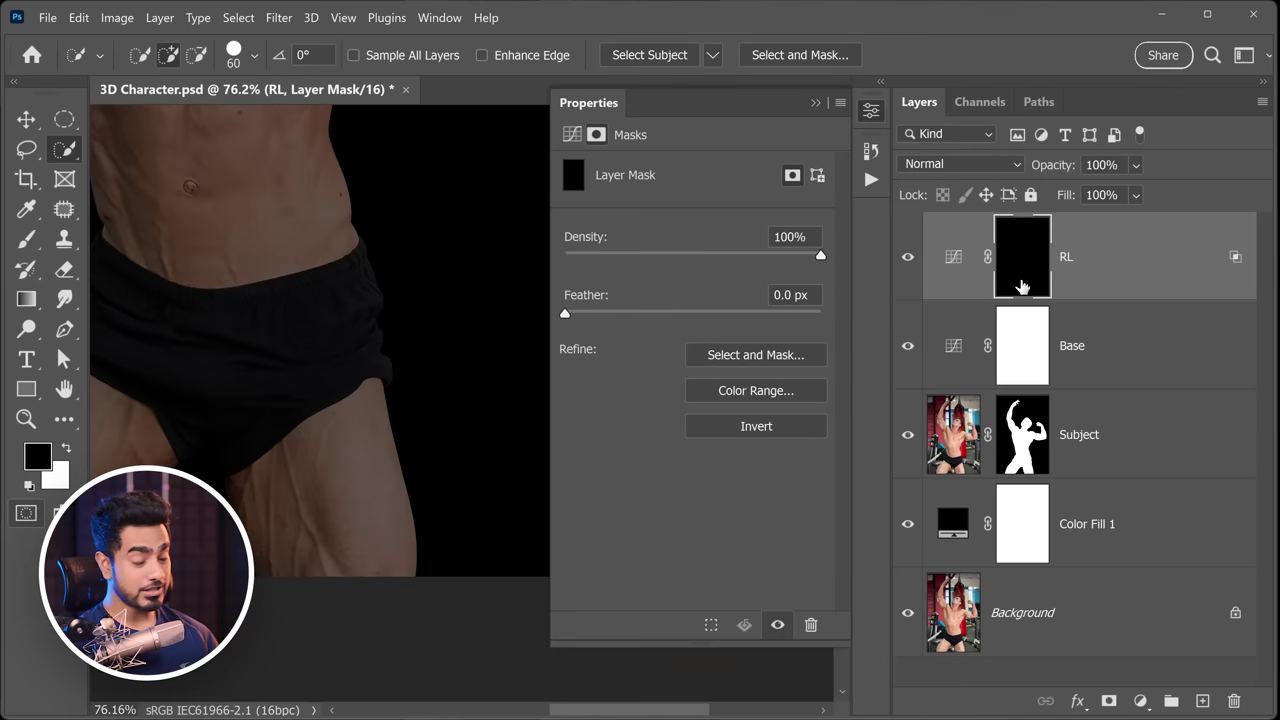
{"action": "left_click", "coordinate": [26, 239]}
{"action": "key", "text": "x"}
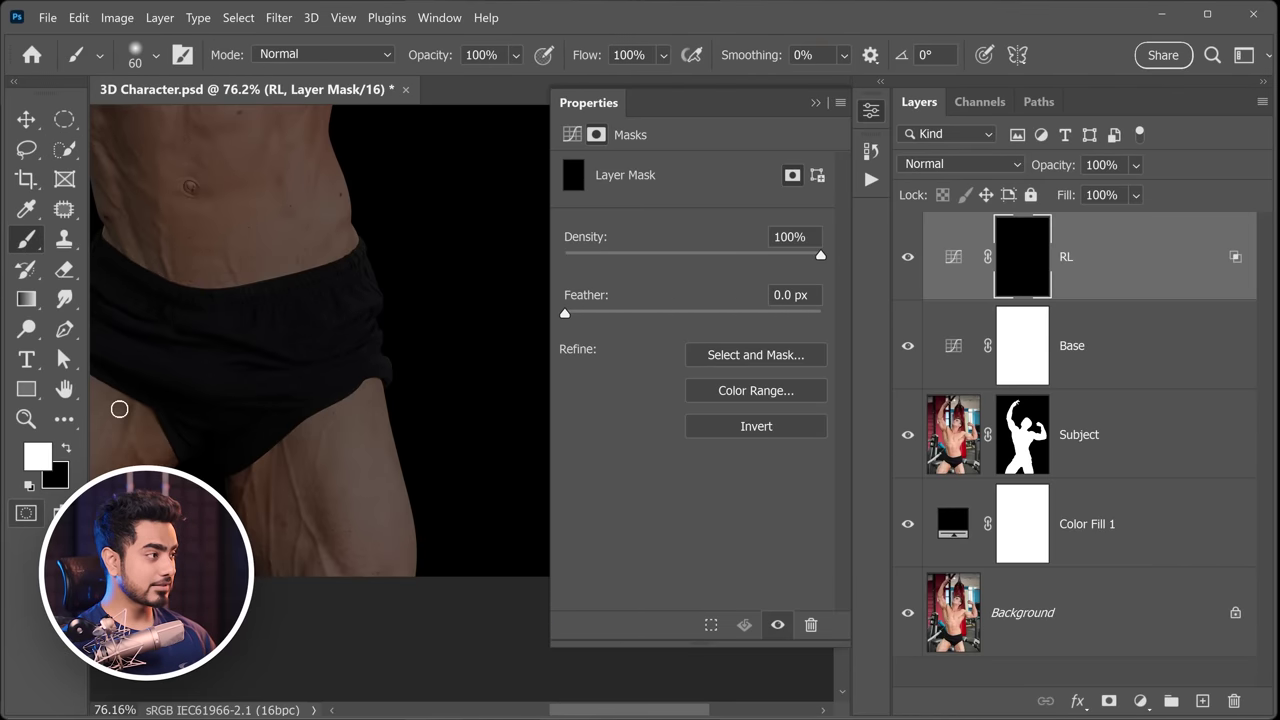
{"action": "key", "text": "bracketright"}
{"action": "key", "text": "bracketright"}
{"action": "key", "text": "bracketright"}
{"action": "key", "text": "bracketright"}
{"action": "key", "text": "bracketright"}
{"action": "key", "text": "bracketright"}
{"action": "key", "text": "bracketright"}
{"action": "key", "text": "bracketright"}
{"action": "key", "text": "bracketright"}
{"action": "key", "text": "bracketright"}
{"action": "key", "text": "bracketright"}
{"action": "key", "text": "bracketright"}
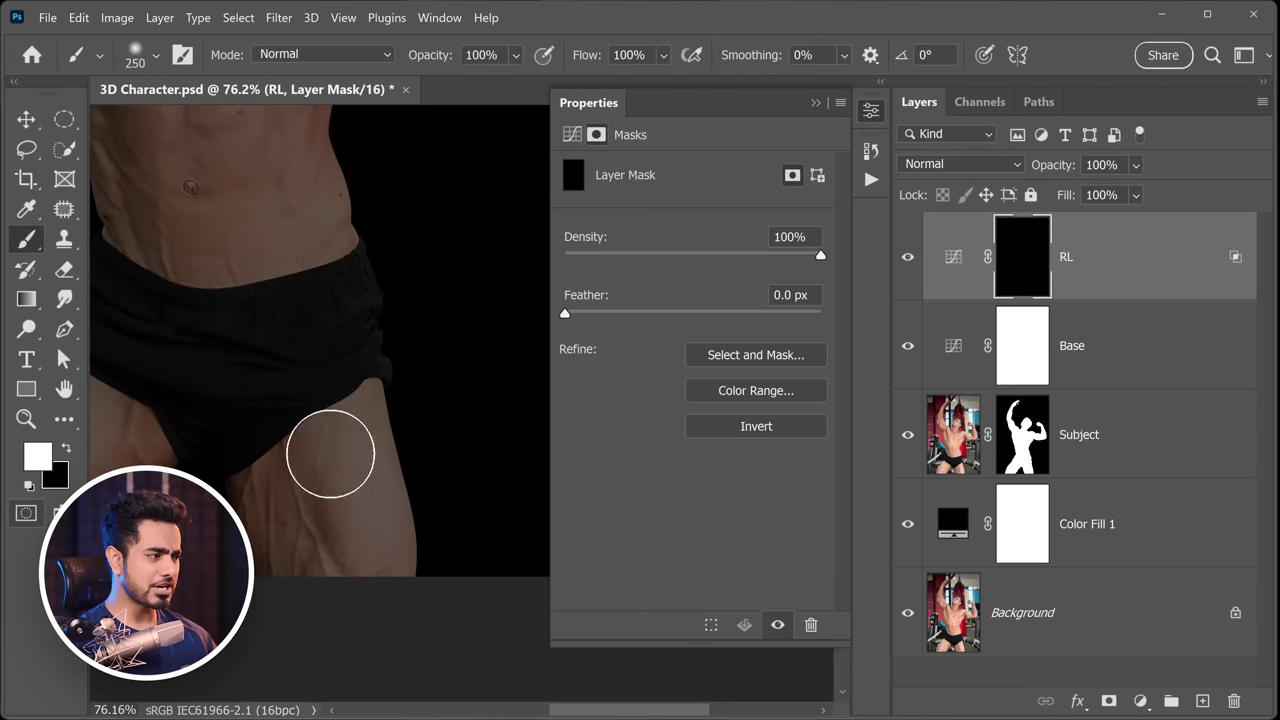
{"action": "mouse_move", "coordinate": [329, 449]}
{"action": "left_mouse_down"}
{"action": "mouse_move", "coordinate": [291, 492]}
{"action": "mouse_move", "coordinate": [365, 443]}
{"action": "mouse_move", "coordinate": [290, 536]}
{"action": "mouse_move", "coordinate": [356, 561]}
{"action": "mouse_move", "coordinate": [421, 438]}
{"action": "left_mouse_up"}
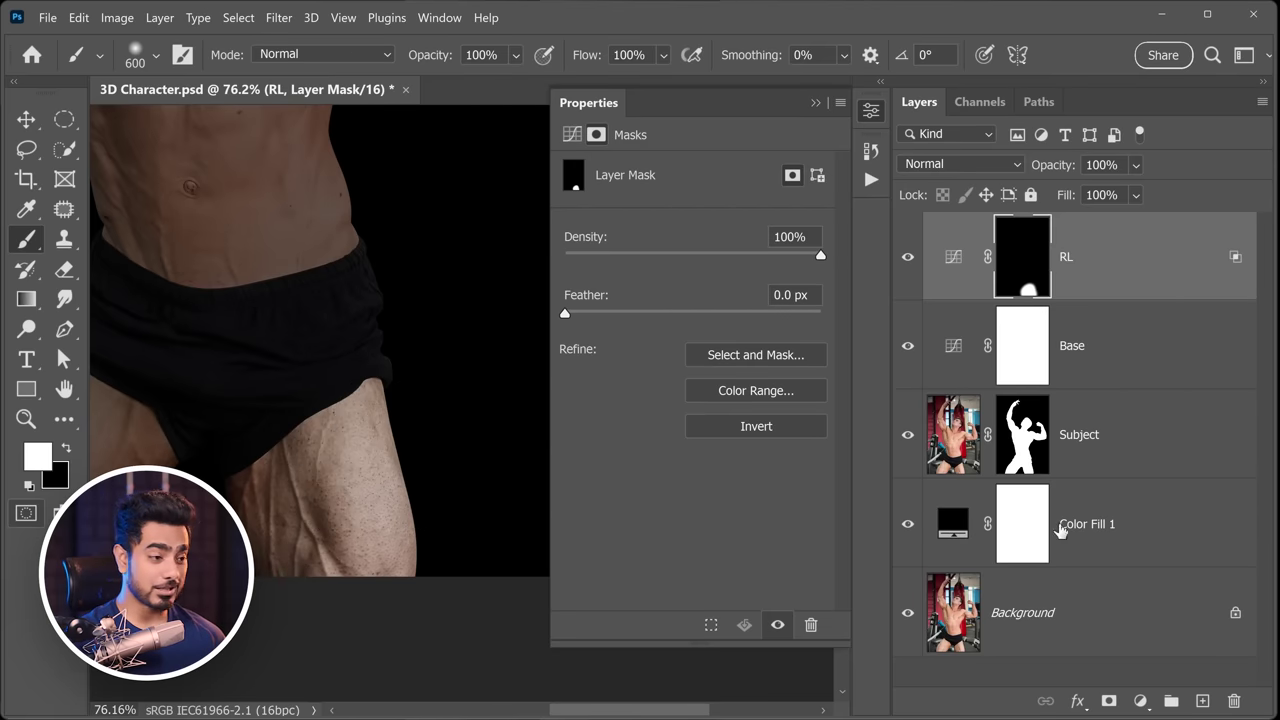
{"action": "left_click", "coordinate": [1140, 701]}
- Add a Curves layer named RL2 and lift its midpoint to brighten strongly
{"action": "left_click", "coordinate": [1143, 450]}
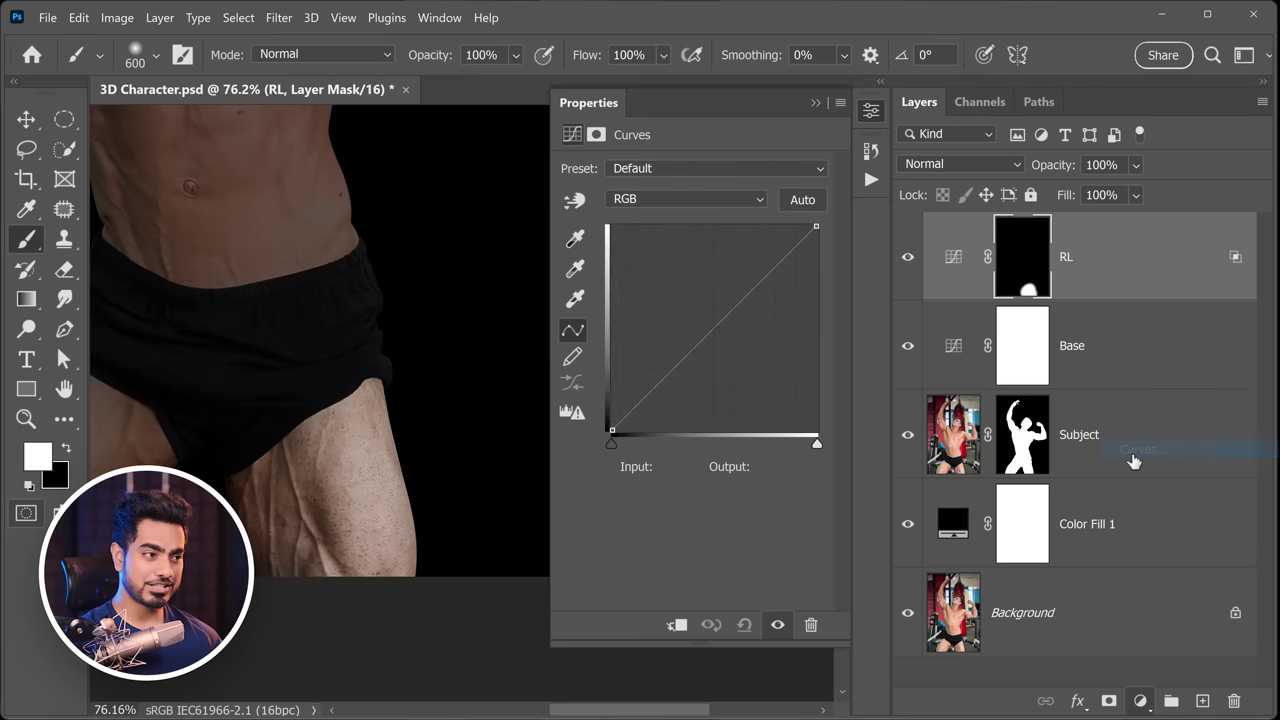
{"action": "double_click", "coordinate": [1080, 257]}
{"action": "type", "text": "RL2"}
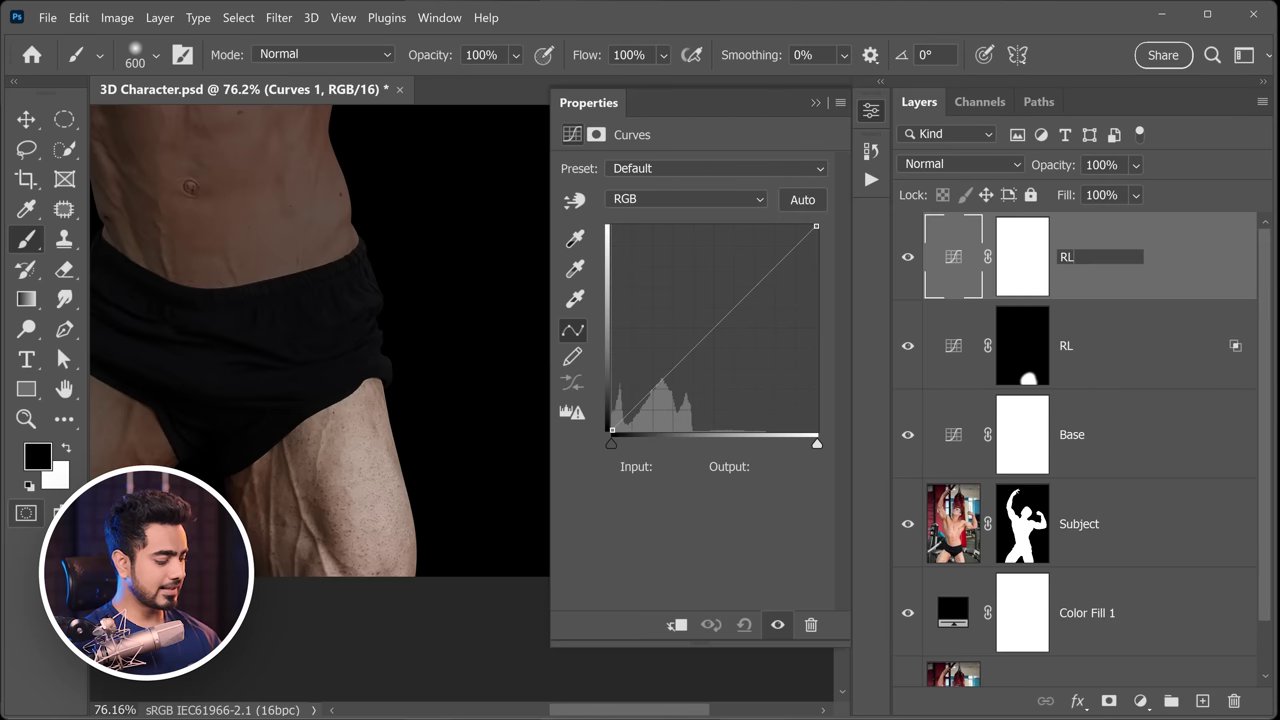
{"action": "key", "text": "Return"}
{"action": "left_click_drag", "start_coordinate": [668, 374], "coordinate": [678, 283]}
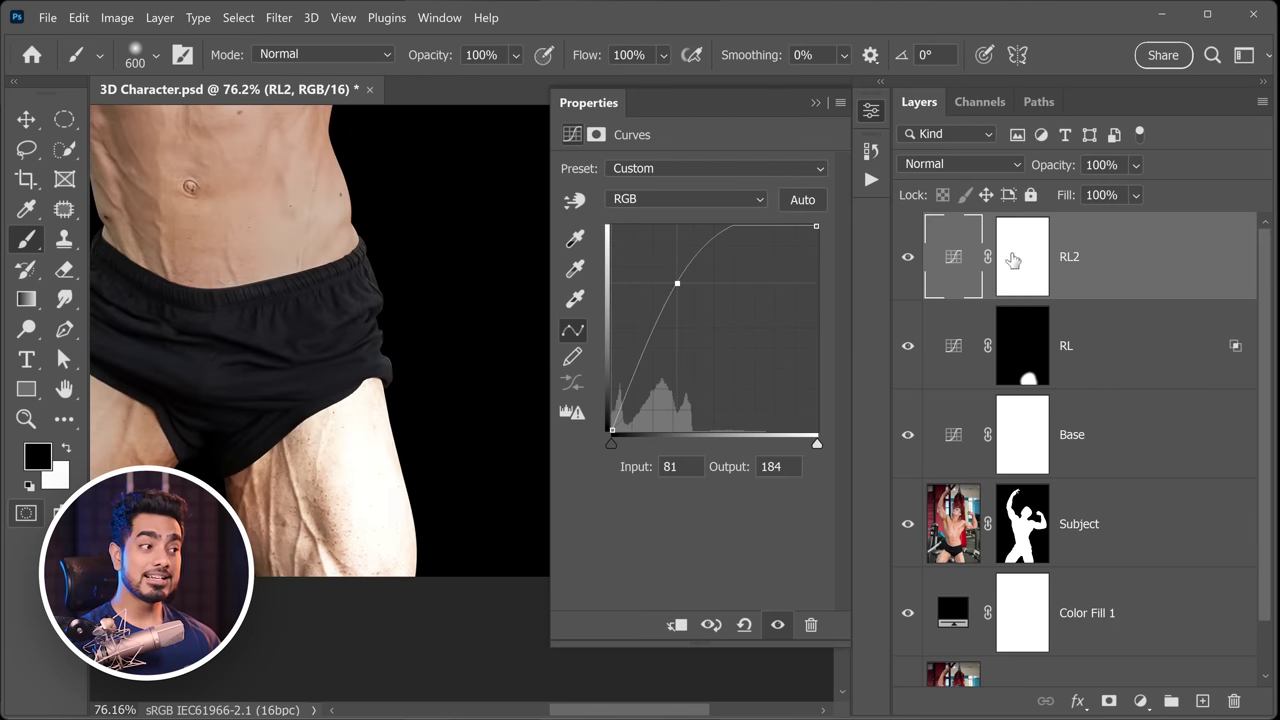
- Limit RL2 with a 153/255 Underlying Layer Blend If split and fine-tune its point to 92/179
{"action": "double_click", "coordinate": [1196, 260]}
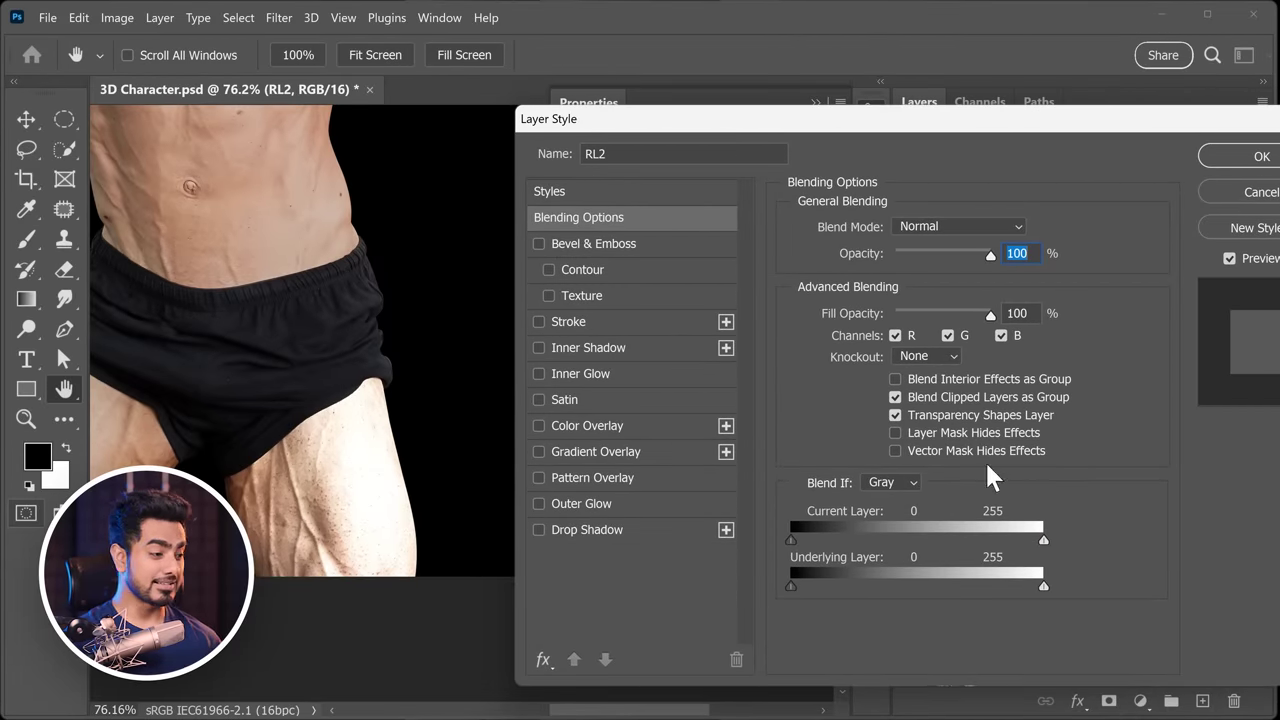
{"action": "left_click_drag", "start_coordinate": [791, 586], "coordinate": [1043, 589]}
{"action": "left_click_drag", "start_coordinate": [892, 588], "coordinate": [940, 588]}
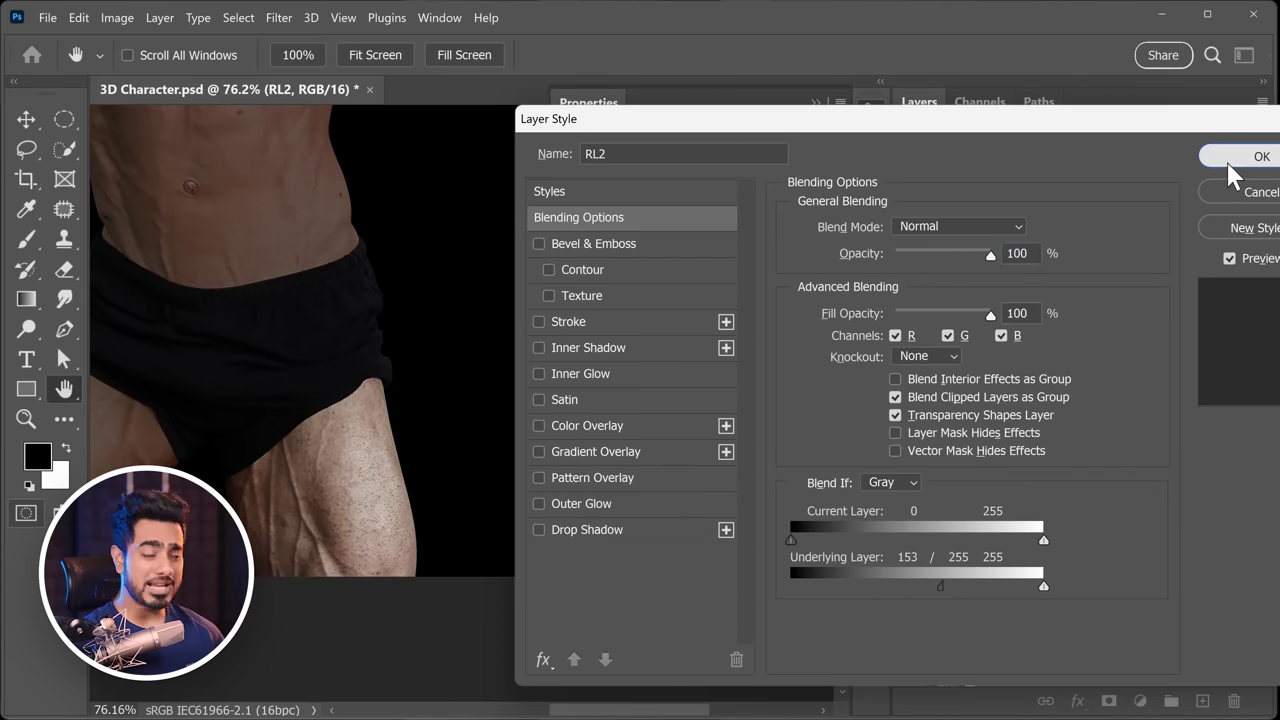
{"action": "left_click", "coordinate": [1232, 175]}
{"action": "left_click_drag", "start_coordinate": [672, 290], "coordinate": [688, 289]}
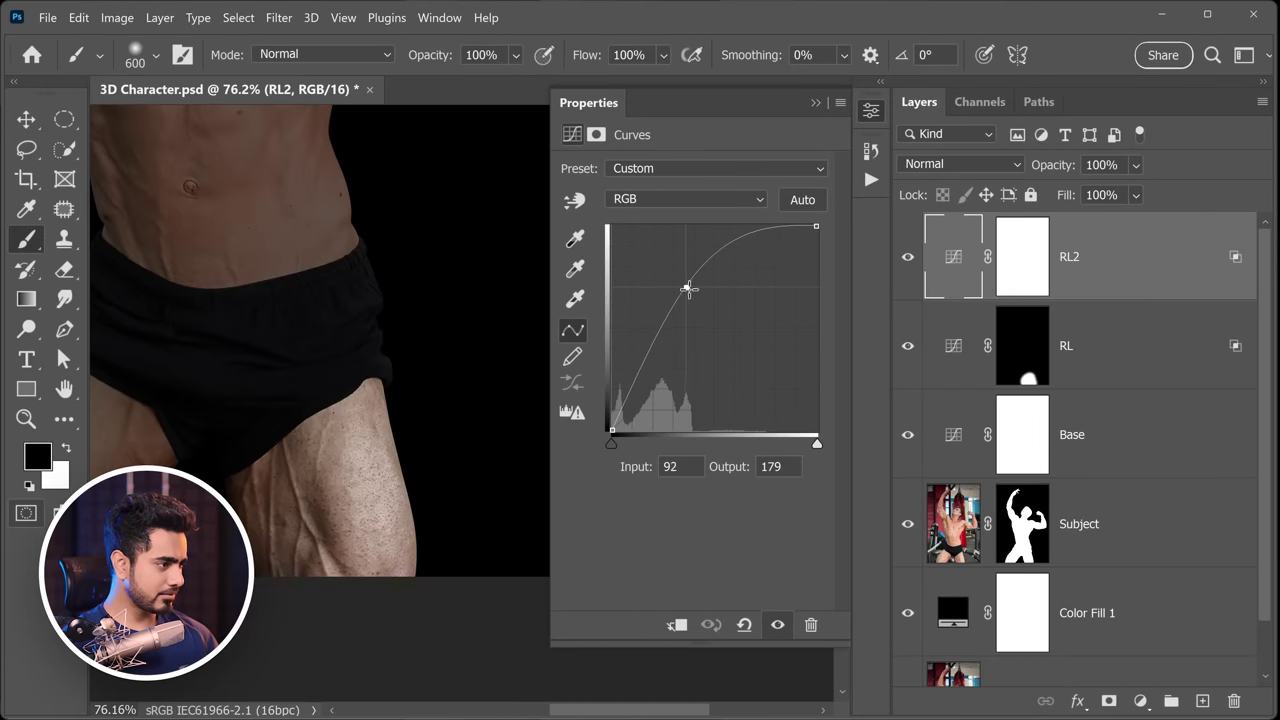
- Invert RL2's mask, then replace it with a copy of RL's right-thigh mask
{"action": "left_click", "coordinate": [815, 102]}
{"action": "left_click", "coordinate": [1021, 282]}
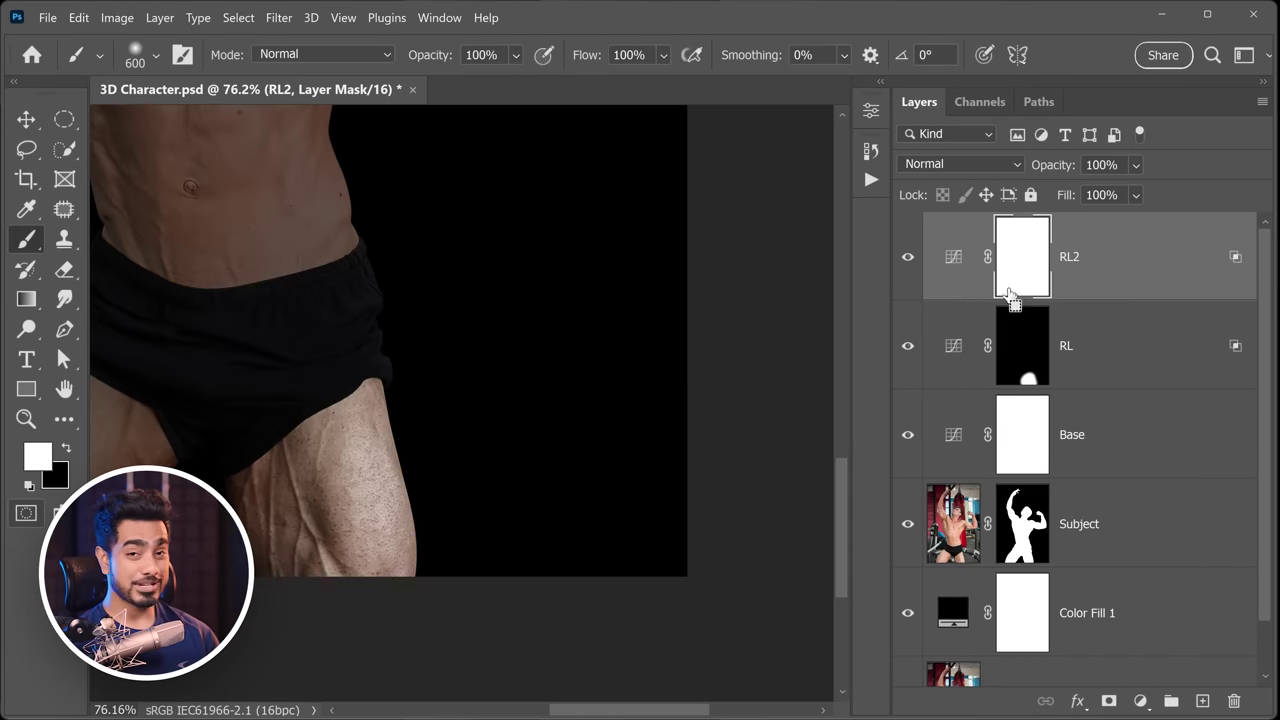
{"action": "key", "text": "ctrl+i"}
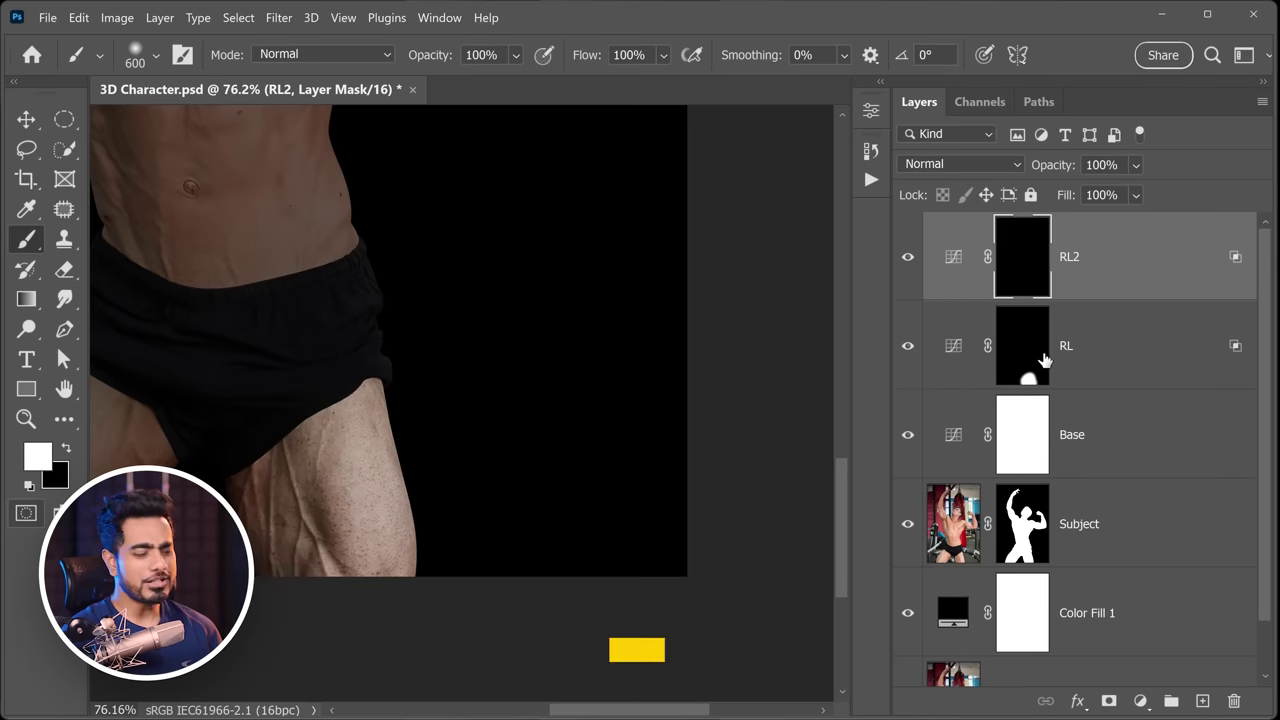
{"action": "left_click_drag", "start_coordinate": [1025, 333], "coordinate": [1025, 261]}
{"action": "left_click", "coordinate": [683, 327]}
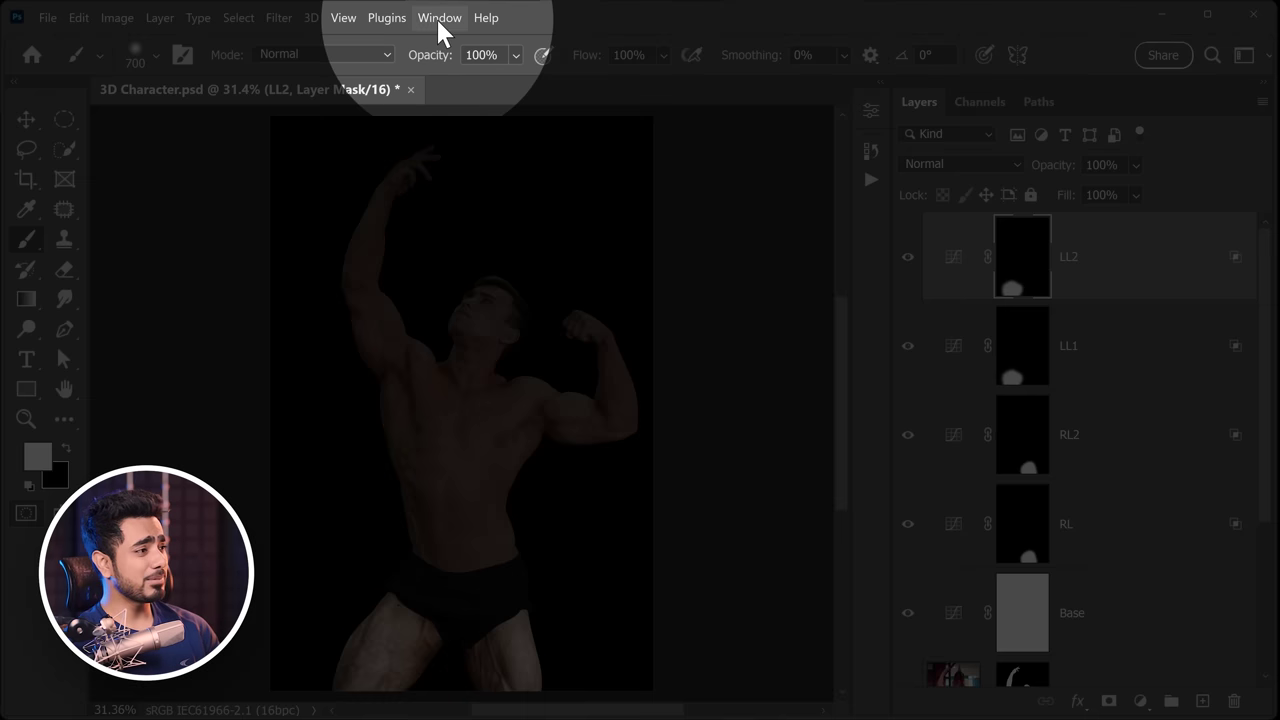
- Show the Actions panel and create a new action set named Curves H
{"action": "left_click", "coordinate": [438, 18]}
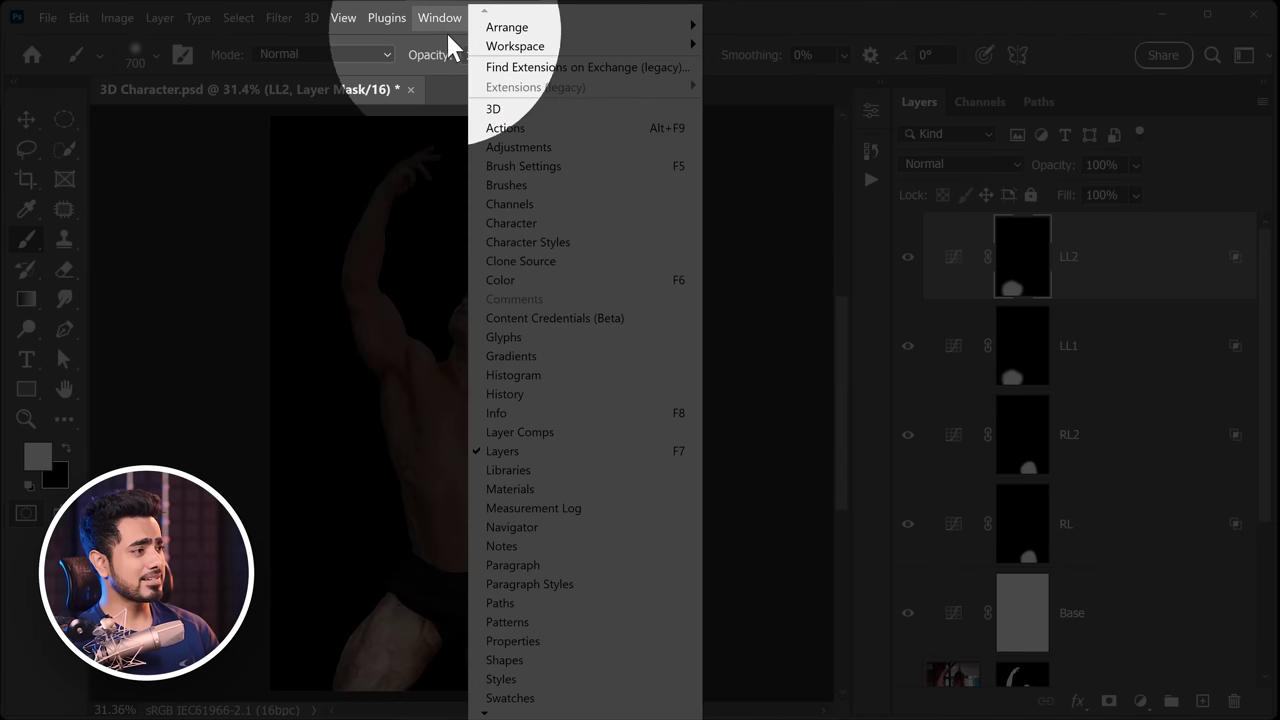
{"action": "left_click", "coordinate": [505, 128]}
{"action": "left_click", "coordinate": [741, 687]}
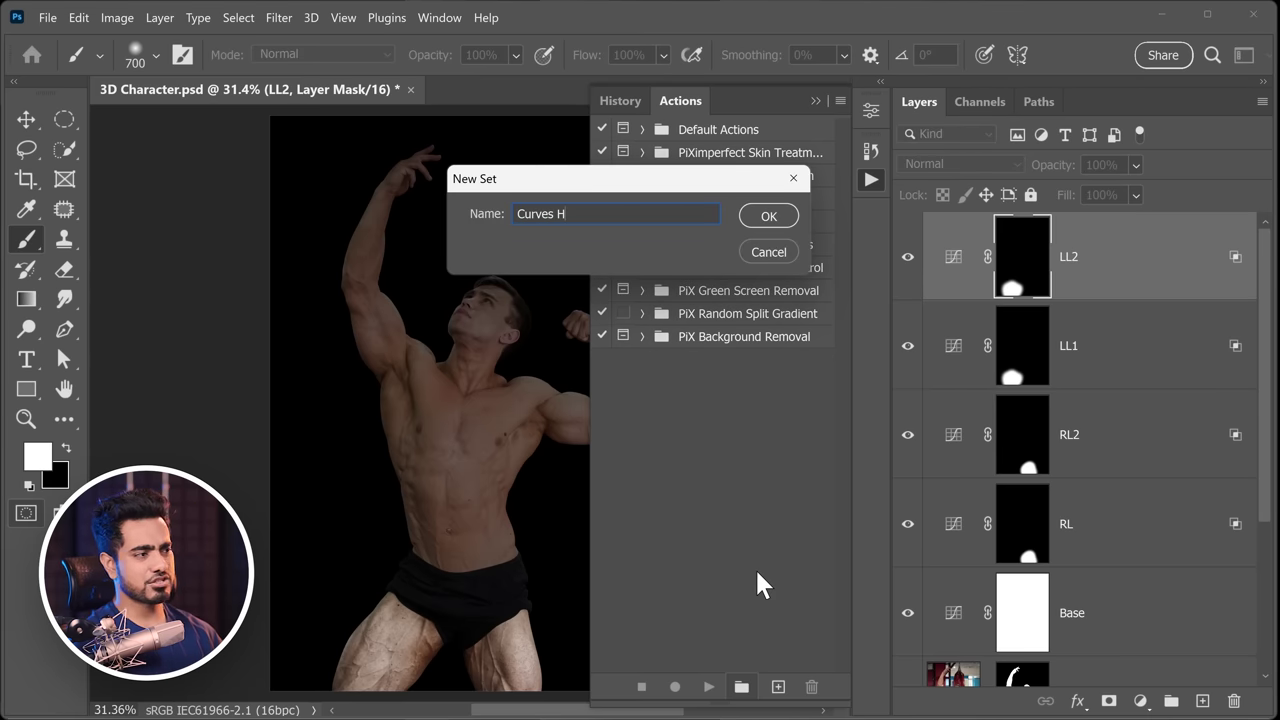
{"action": "left_click", "coordinate": [790, 214]}
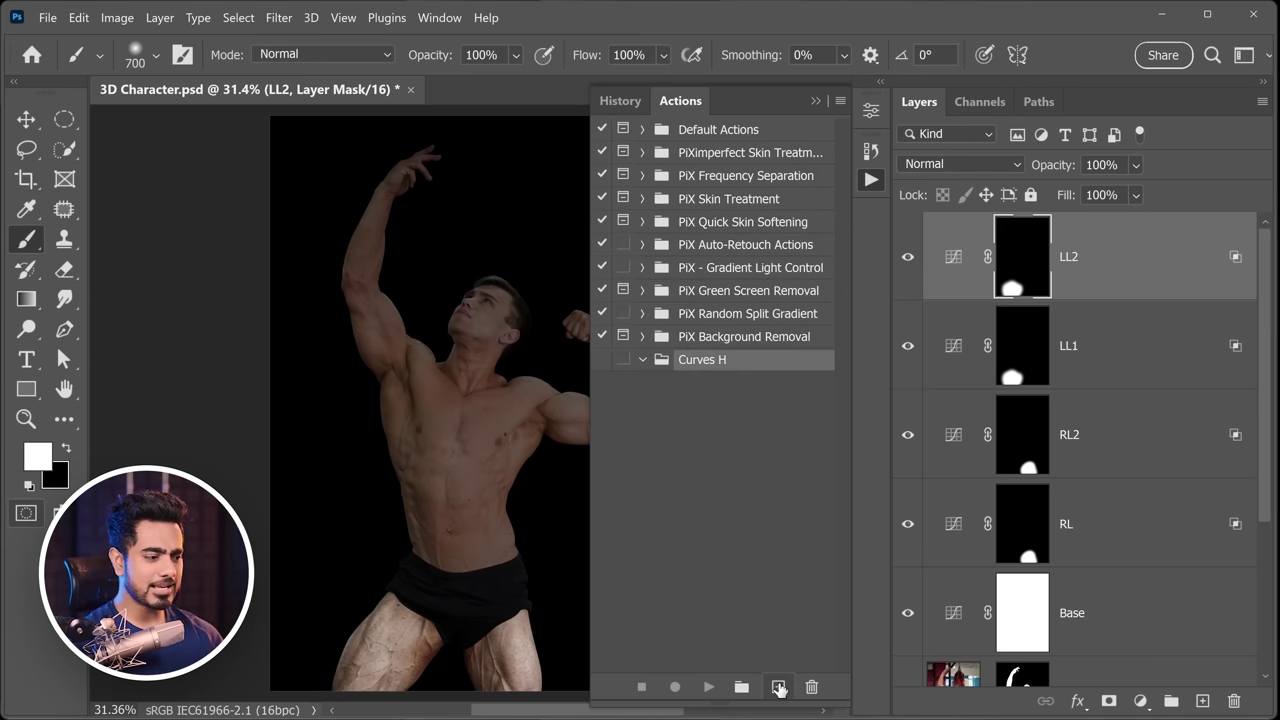
- Start recording a new action named Highlights in the Curves H set
{"action": "left_click", "coordinate": [779, 687]}
{"action": "type", "text": "High"}
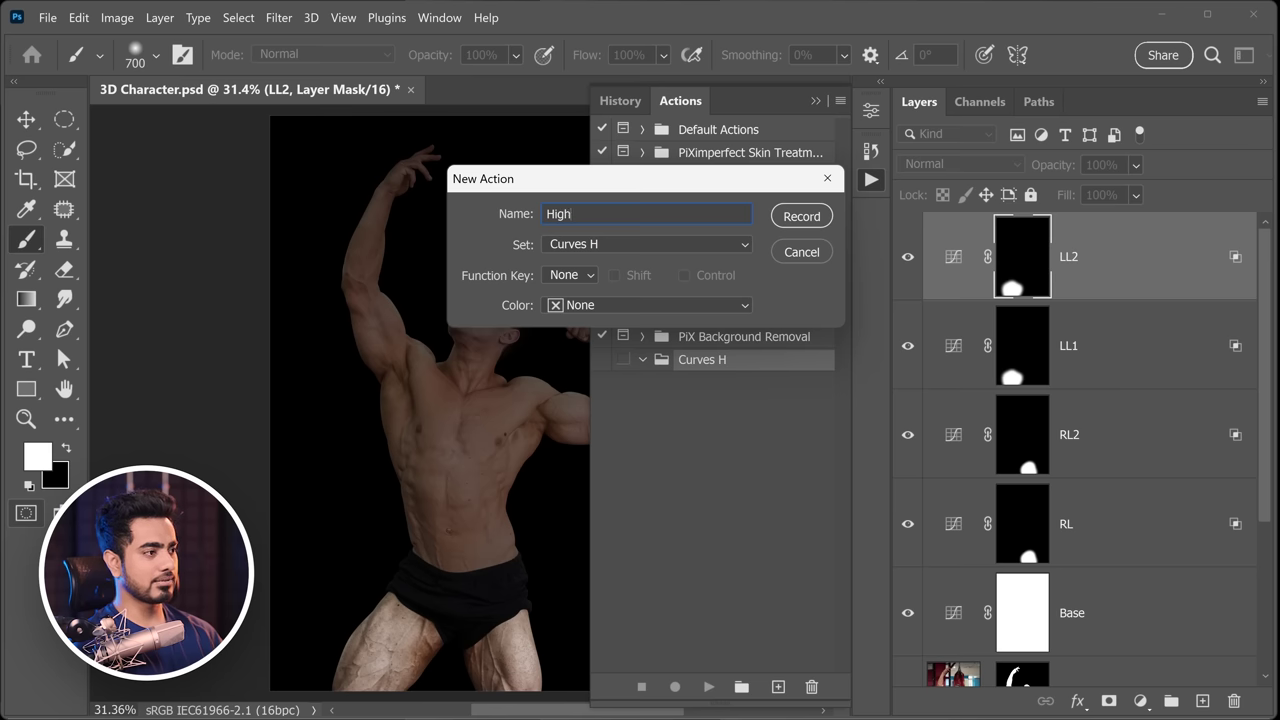
{"action": "type", "text": "lights"}
{"action": "left_click", "coordinate": [801, 216]}
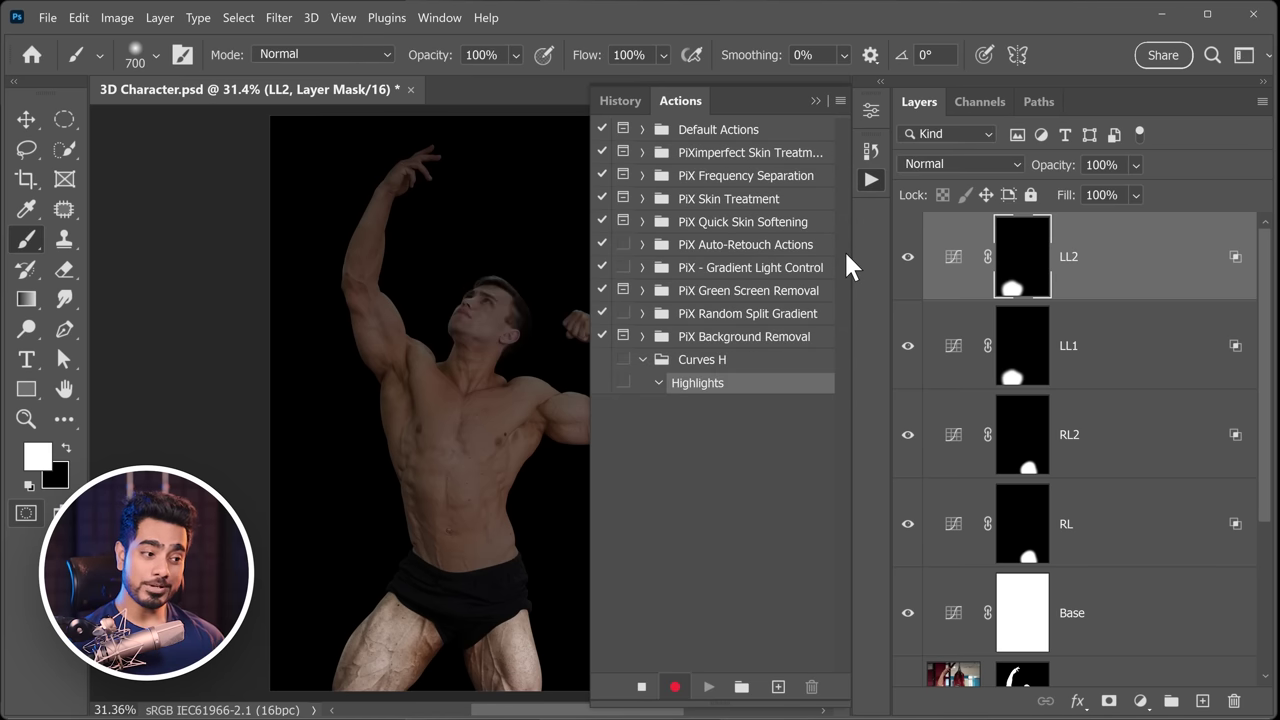
- Record a brightening Curves layer at 92/187 with the Underlying Layer black point set to 1
{"action": "left_click", "coordinate": [1140, 701]}
{"action": "left_click", "coordinate": [1132, 457]}
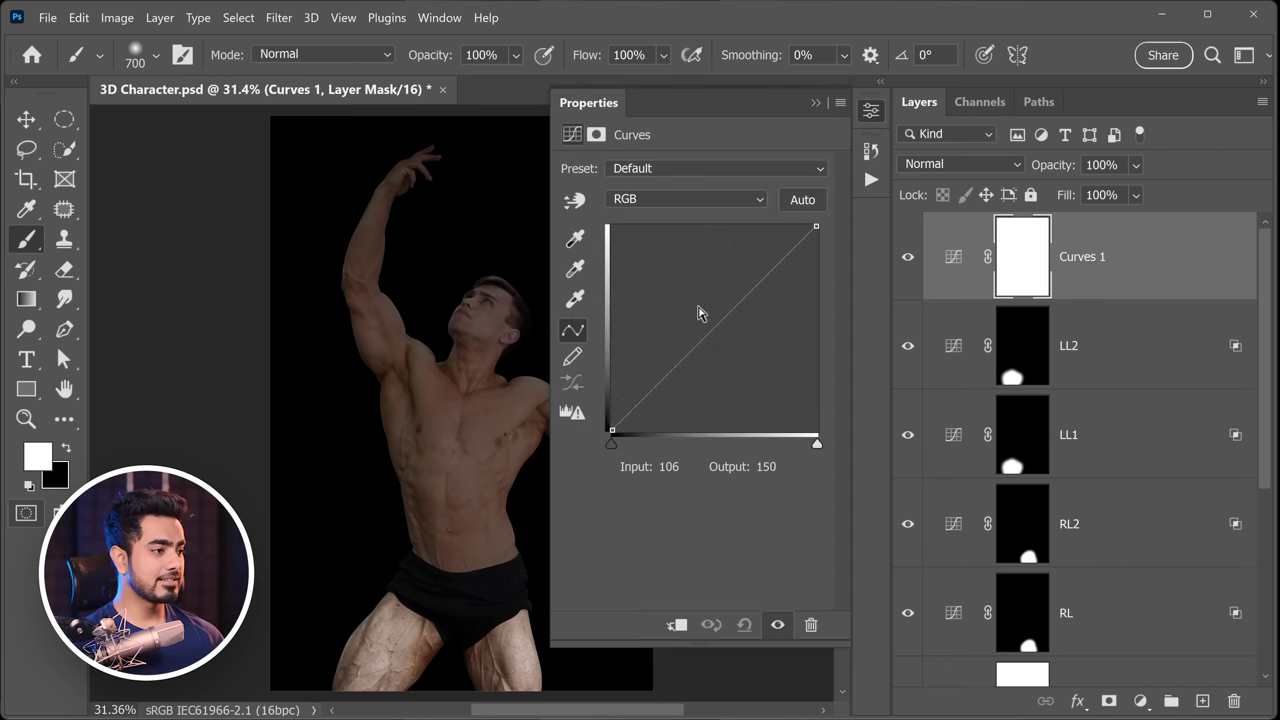
{"action": "left_click_drag", "start_coordinate": [698, 313], "coordinate": [686, 280]}
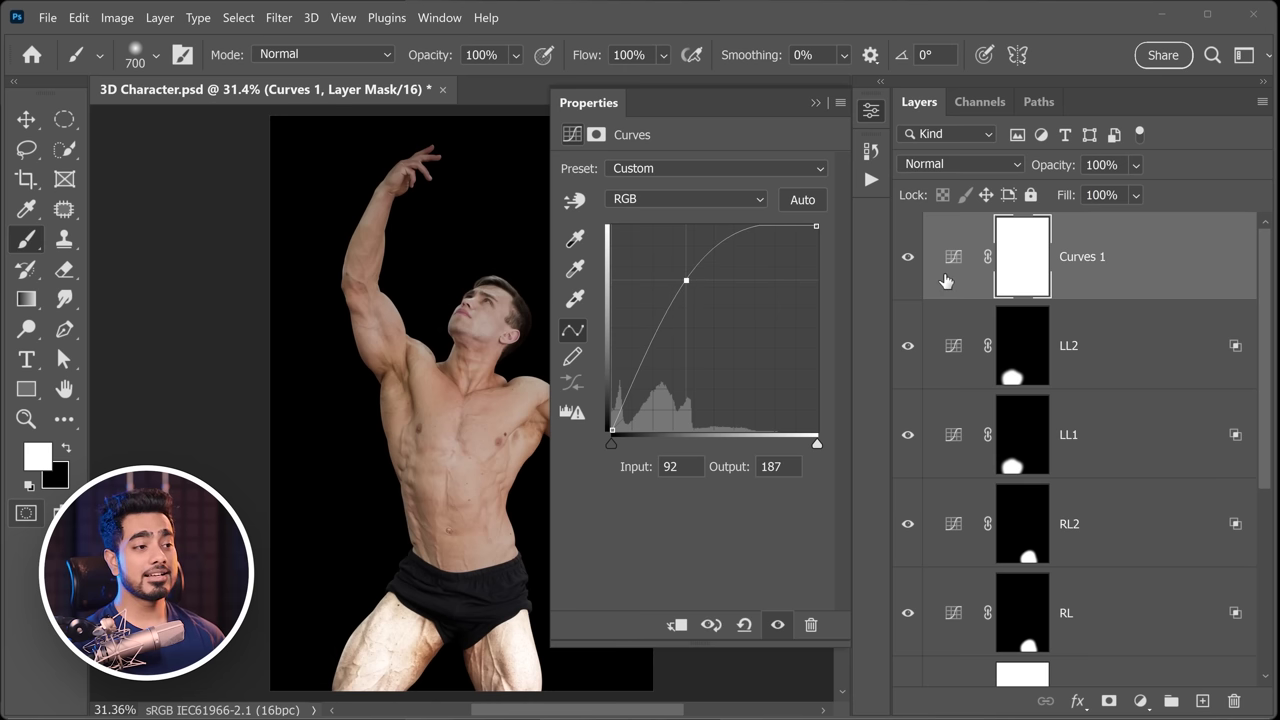
{"action": "double_click", "coordinate": [1200, 265]}
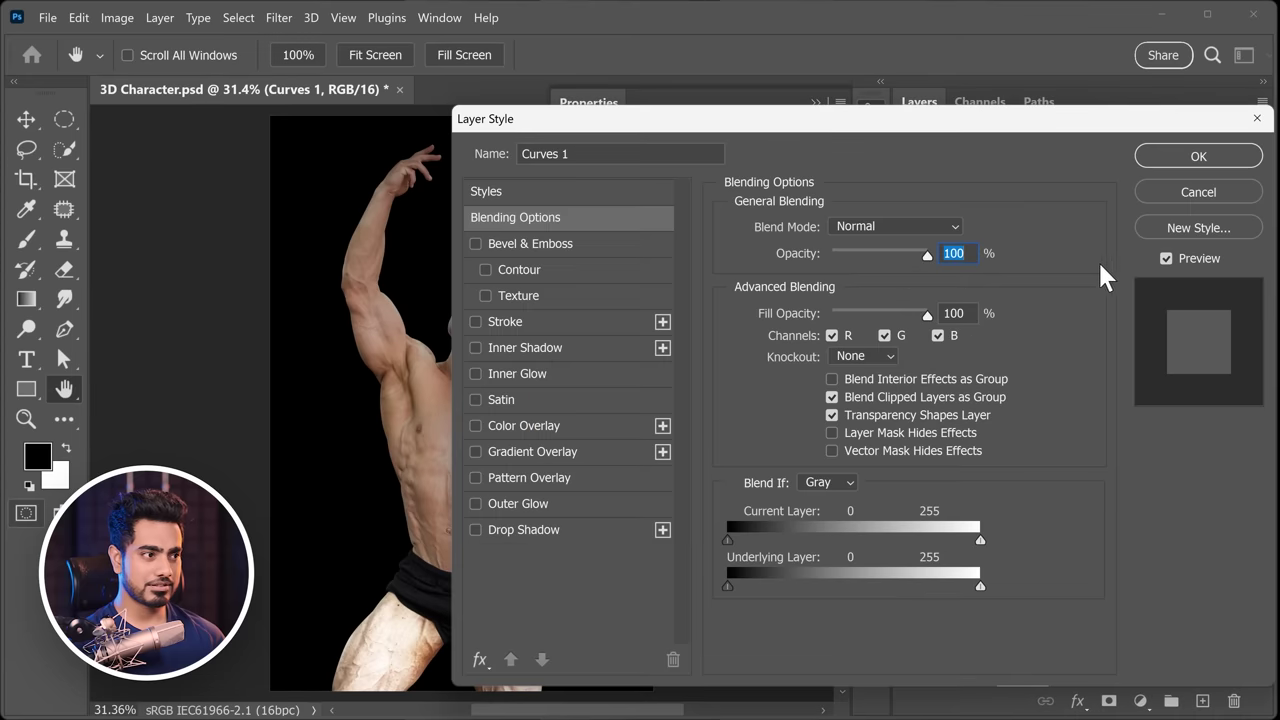
{"action": "left_click_drag", "start_coordinate": [727, 587], "coordinate": [729, 588]}
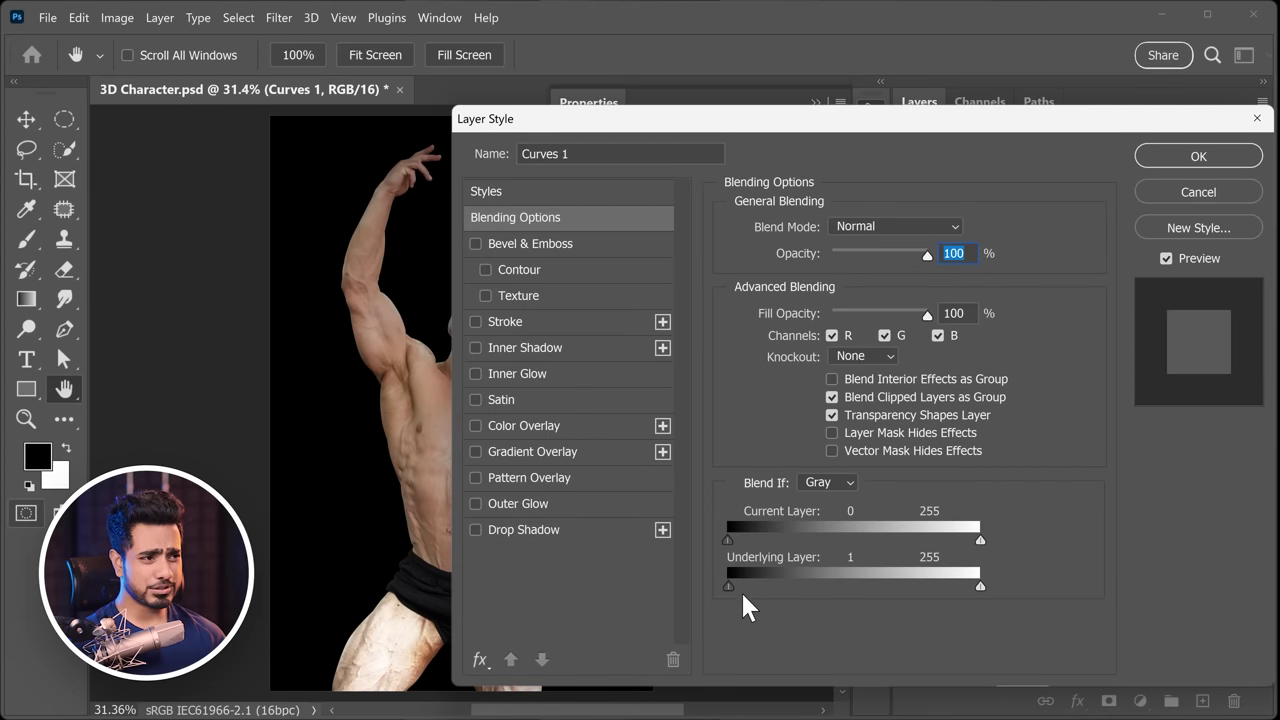
{"action": "key", "text": "Return"}
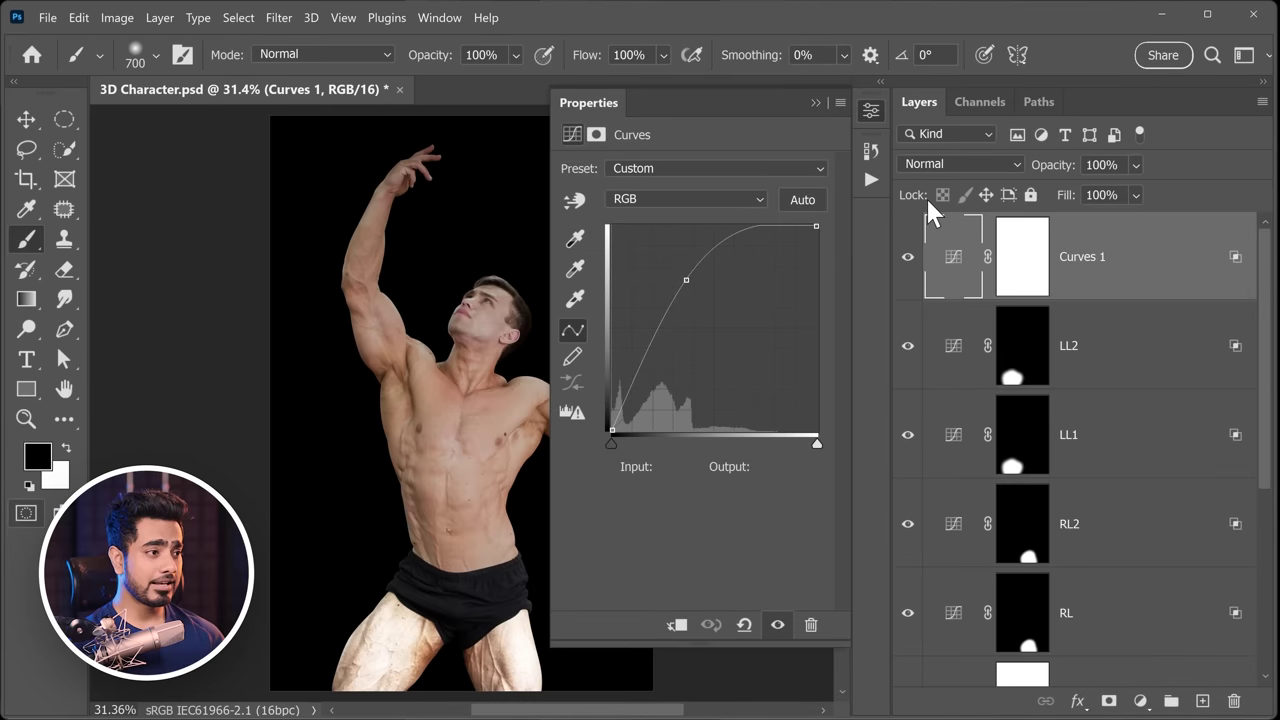
- Stop recording, make the layer style step pause for input, and delete the test Curves 1 layer
{"action": "left_click", "coordinate": [871, 180]}
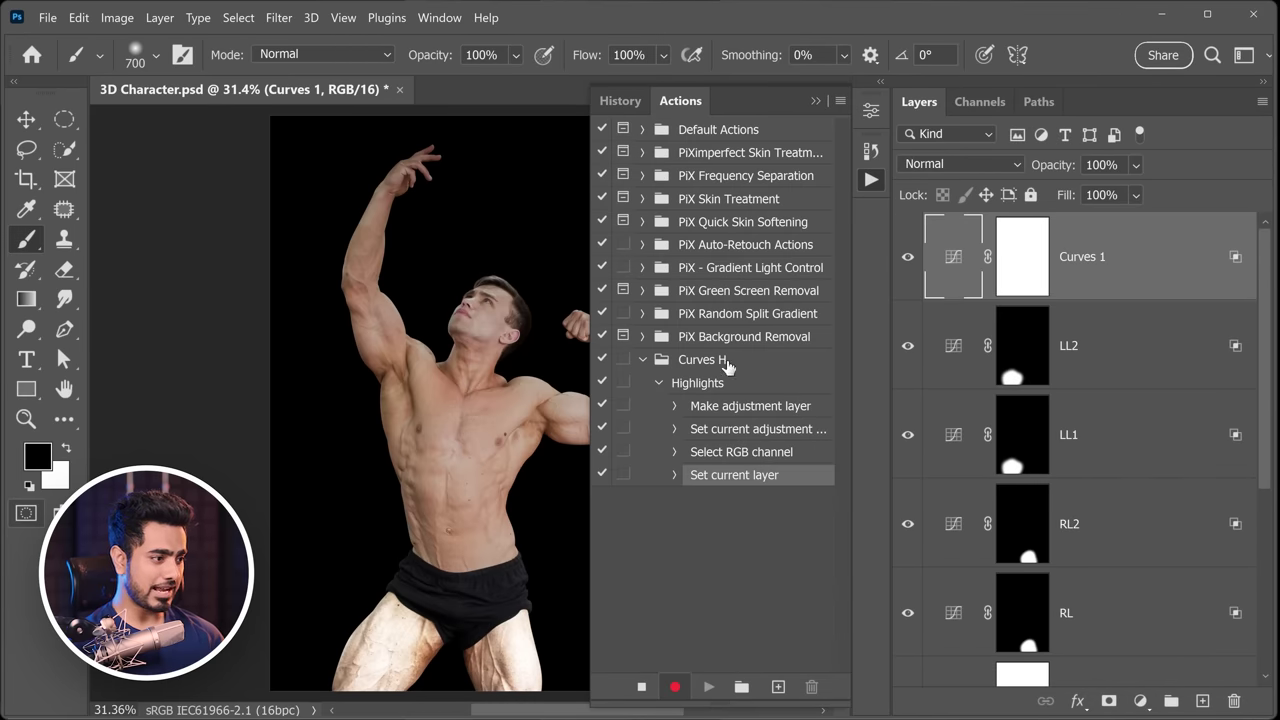
{"action": "left_click", "coordinate": [641, 686]}
{"action": "left_click", "coordinate": [622, 476]}
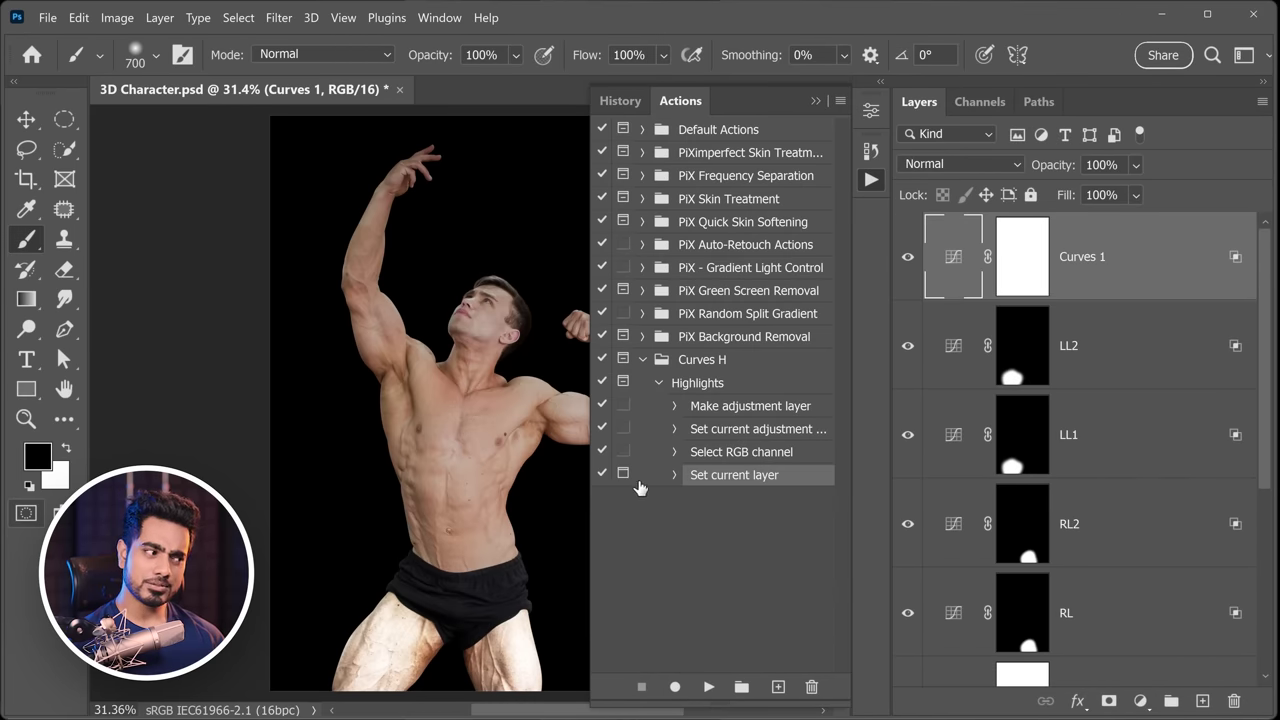
{"action": "left_click_drag", "start_coordinate": [1178, 286], "coordinate": [1233, 701]}
{"action": "left_click", "coordinate": [680, 388]}
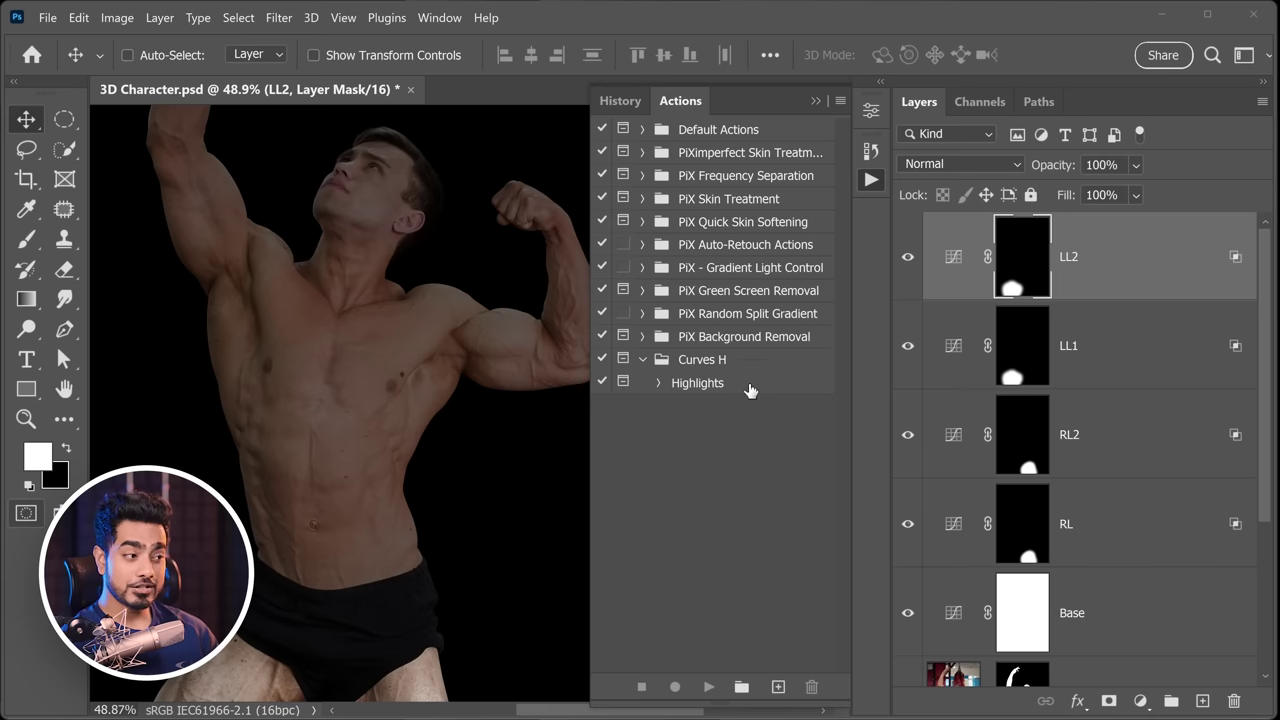
- Assign the Highlights action the keyboard shortcut Shift+F2
{"action": "double_click", "coordinate": [741, 388]}
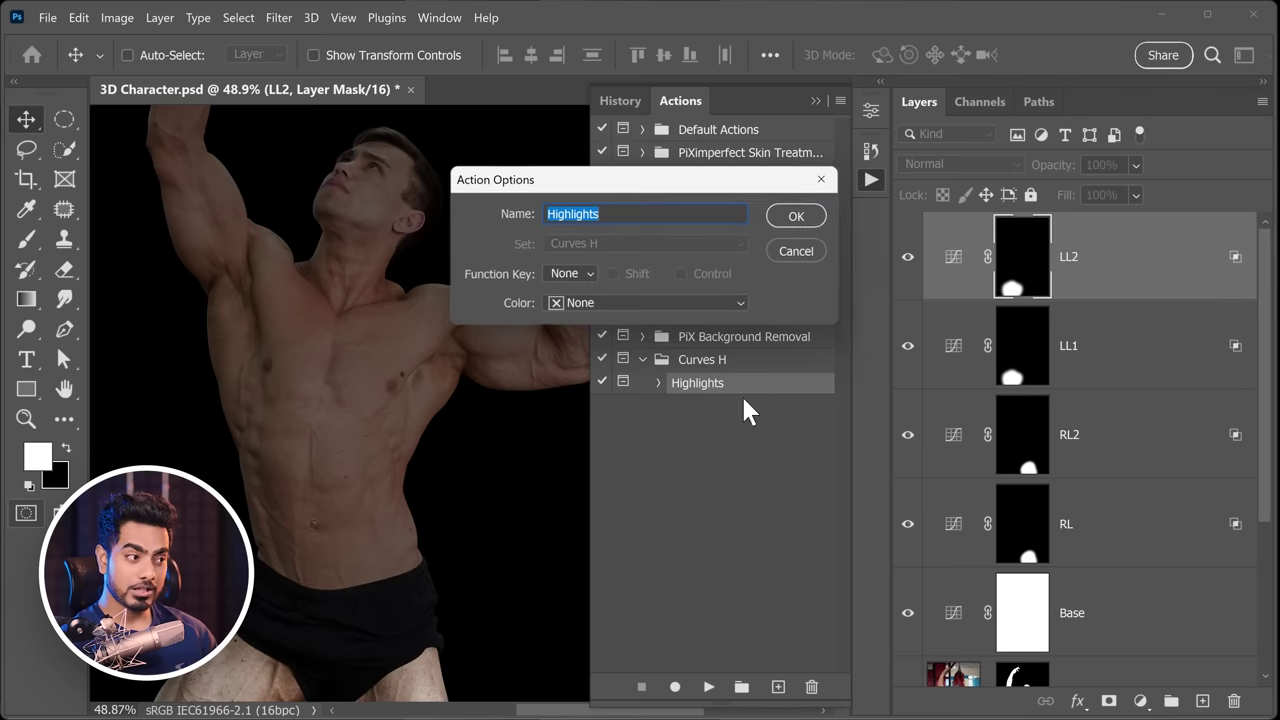
{"action": "left_click", "coordinate": [565, 276]}
{"action": "left_click", "coordinate": [586, 334]}
{"action": "left_click", "coordinate": [612, 275]}
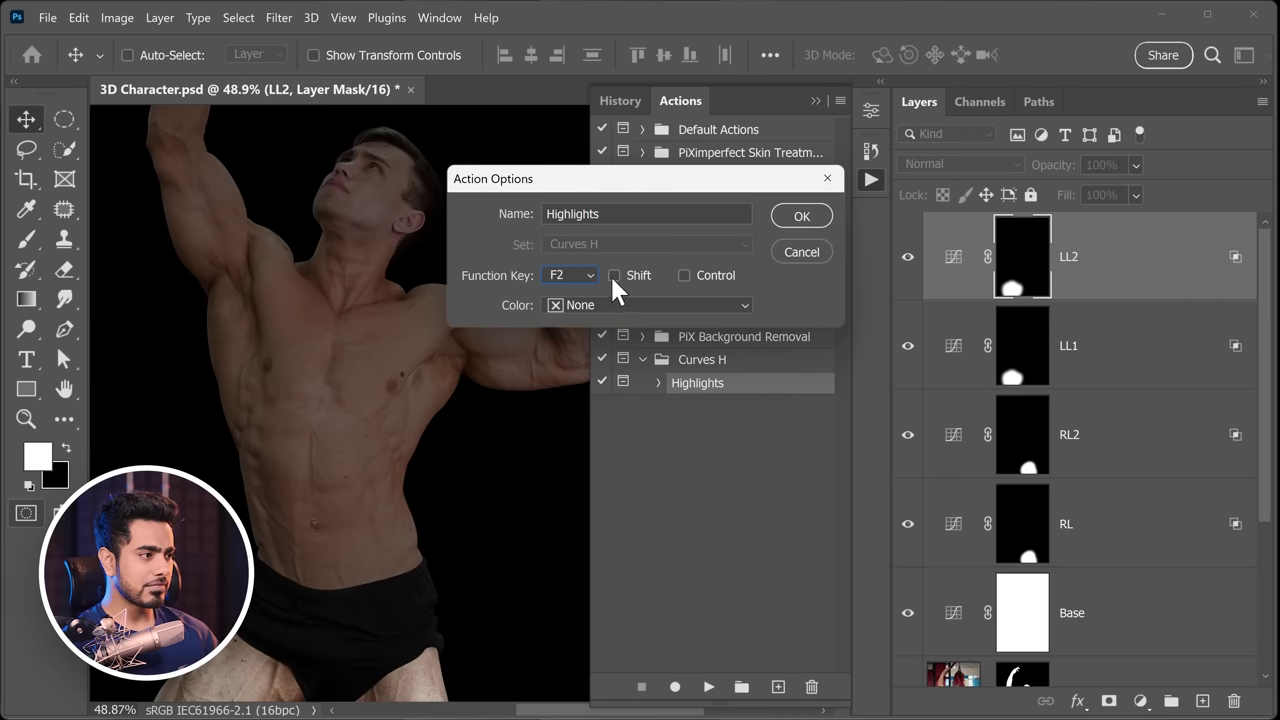
{"action": "left_click", "coordinate": [801, 222]}
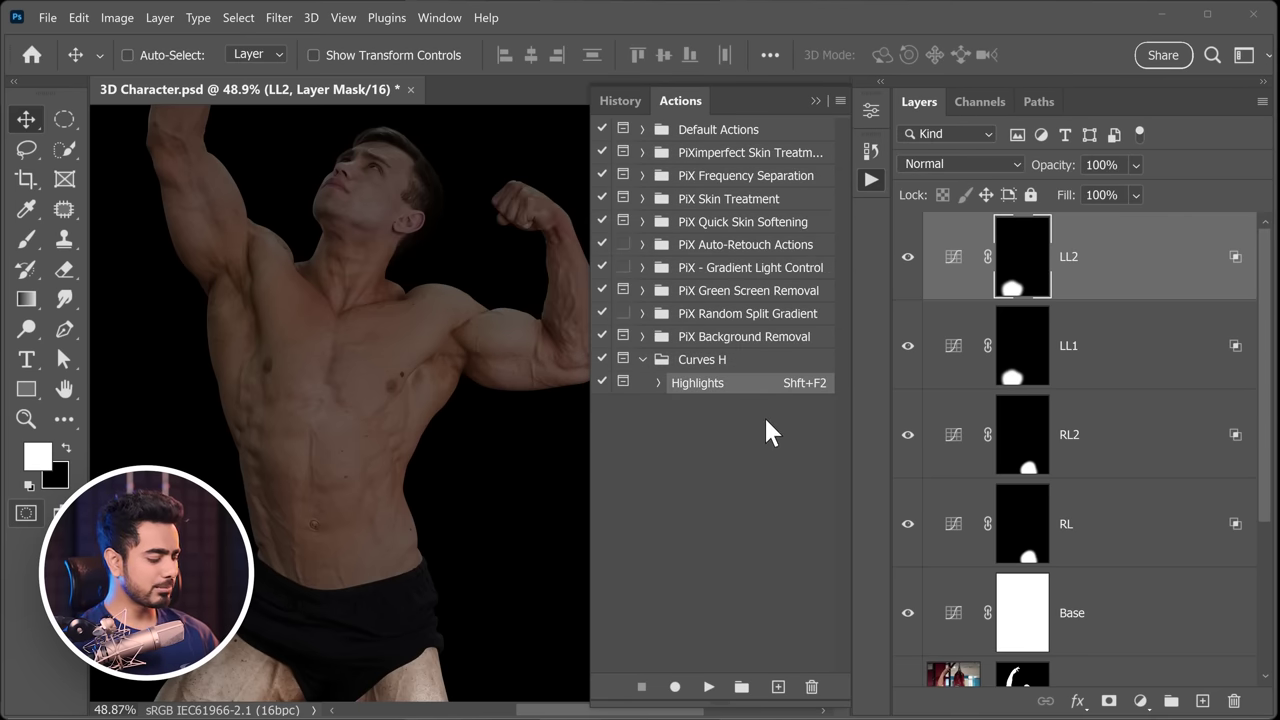
- Run Highlights with Shift+F2 and split the new curve's Underlying Layer black slider to 69/89
{"action": "key", "text": "shift+F2"}
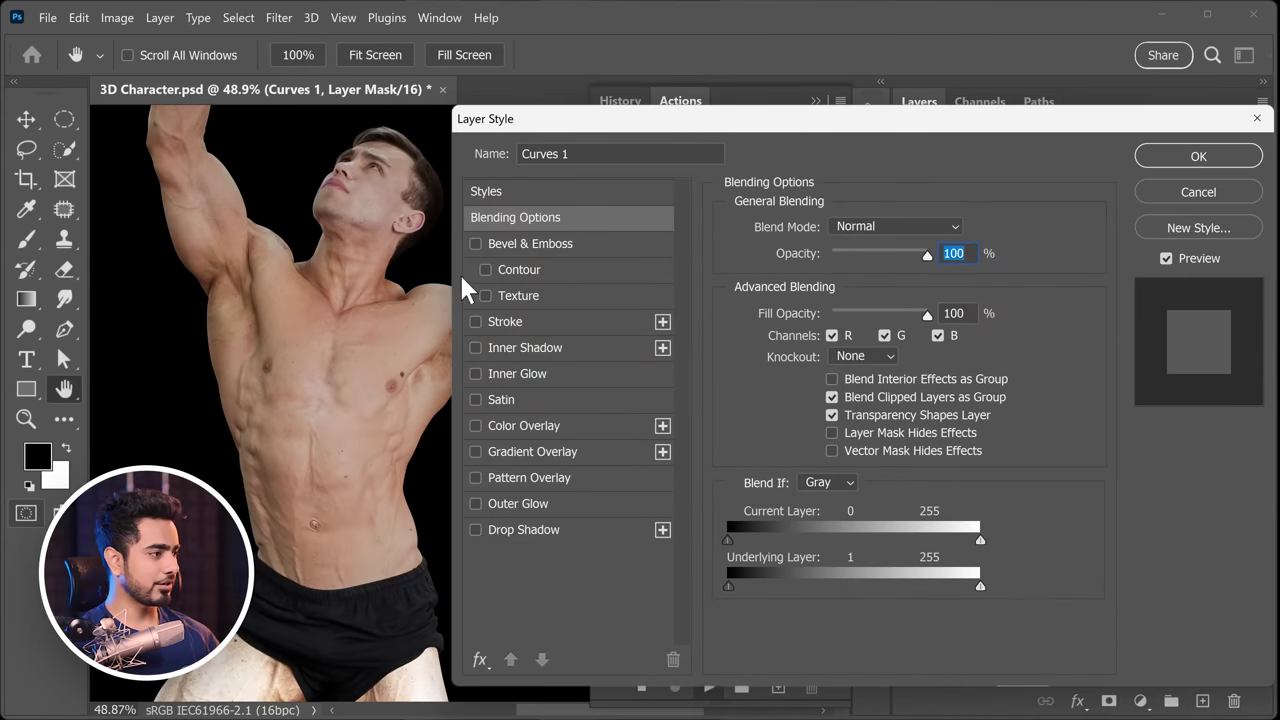
{"action": "left_click_drag", "start_coordinate": [367, 442], "coordinate": [323, 451]}
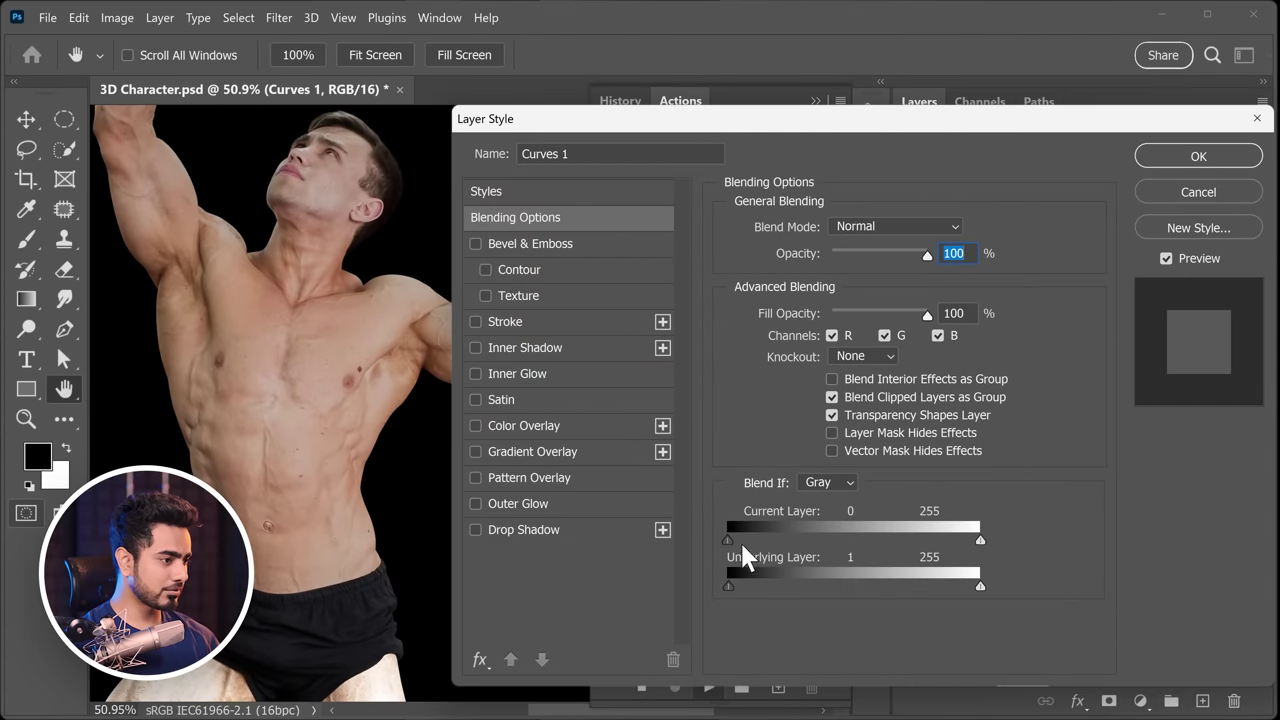
{"action": "left_click_drag", "start_coordinate": [729, 586], "coordinate": [801, 602]}
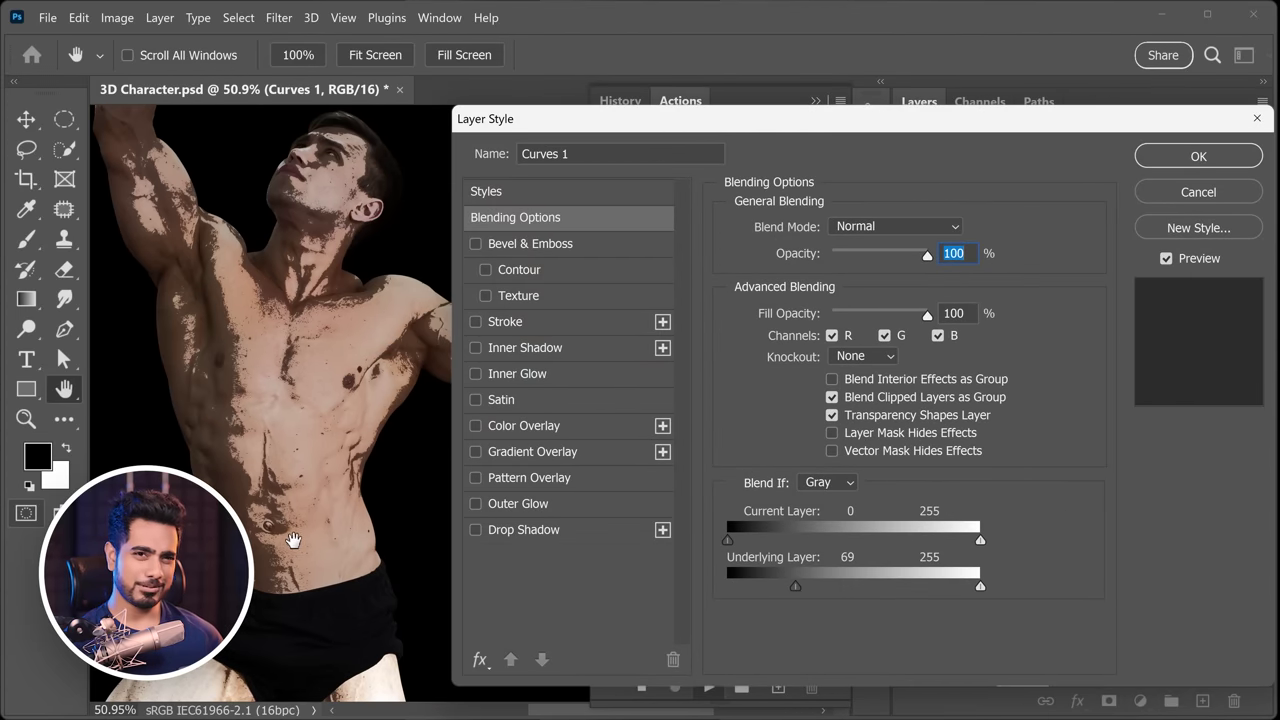
{"action": "key", "text": "alt"}
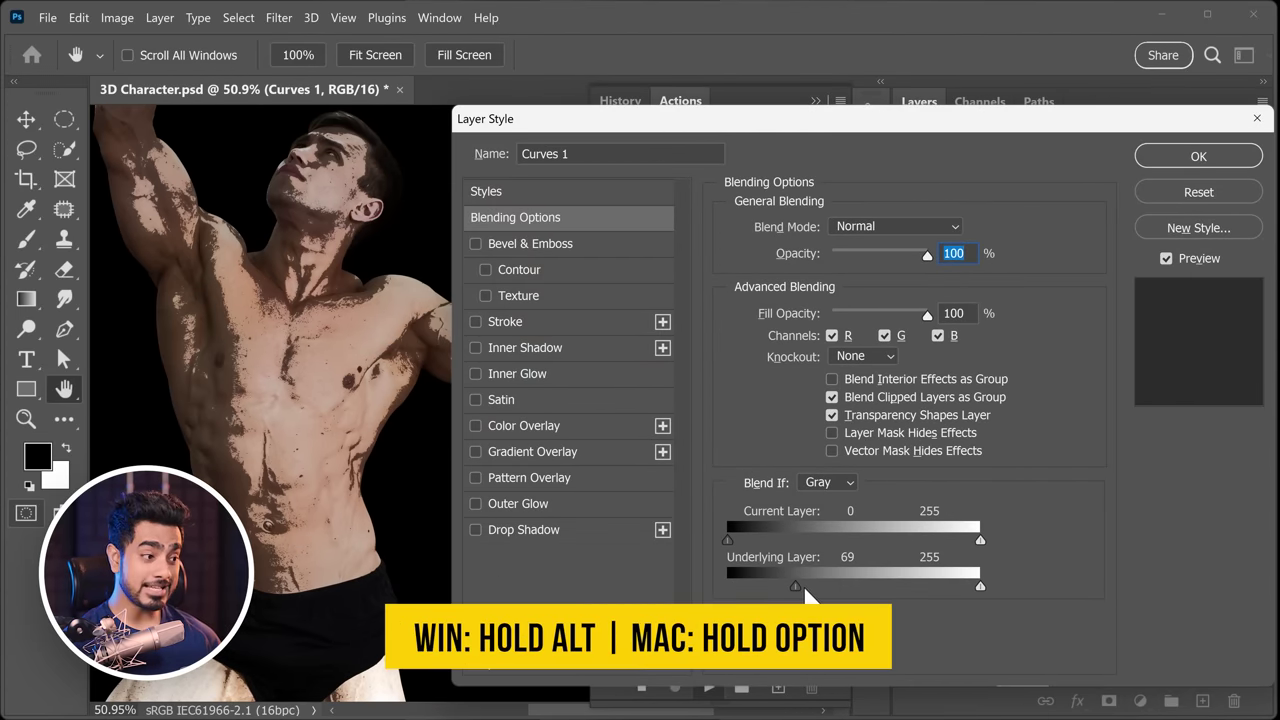
{"action": "mouse_move", "coordinate": [806, 591]}
{"action": "left_mouse_down"}
{"action": "mouse_move", "coordinate": [828, 598]}
{"action": "mouse_move", "coordinate": [818, 593]}
{"action": "left_mouse_up"}
{"action": "scroll", "coordinate": [315, 425], "scroll_direction": "up", "scroll_amount": 5}
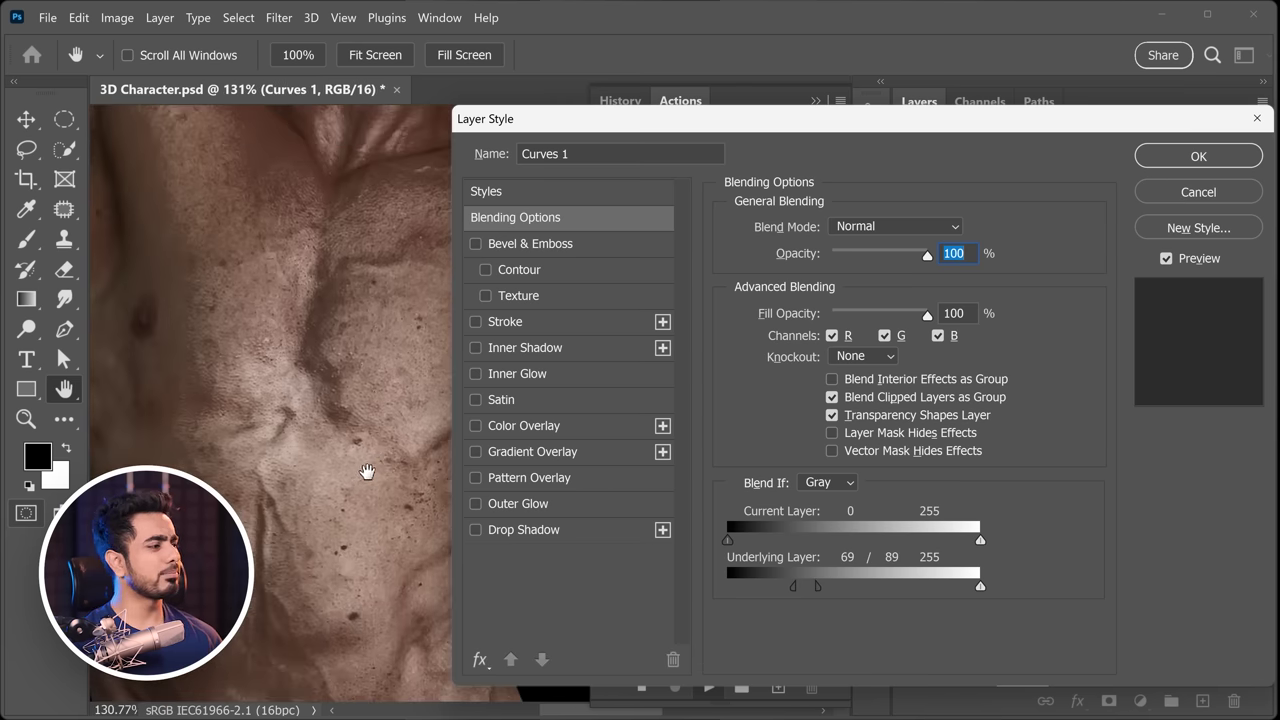
{"action": "scroll", "coordinate": [367, 472], "scroll_direction": "down", "scroll_amount": 5}
{"action": "key", "text": "Return"}
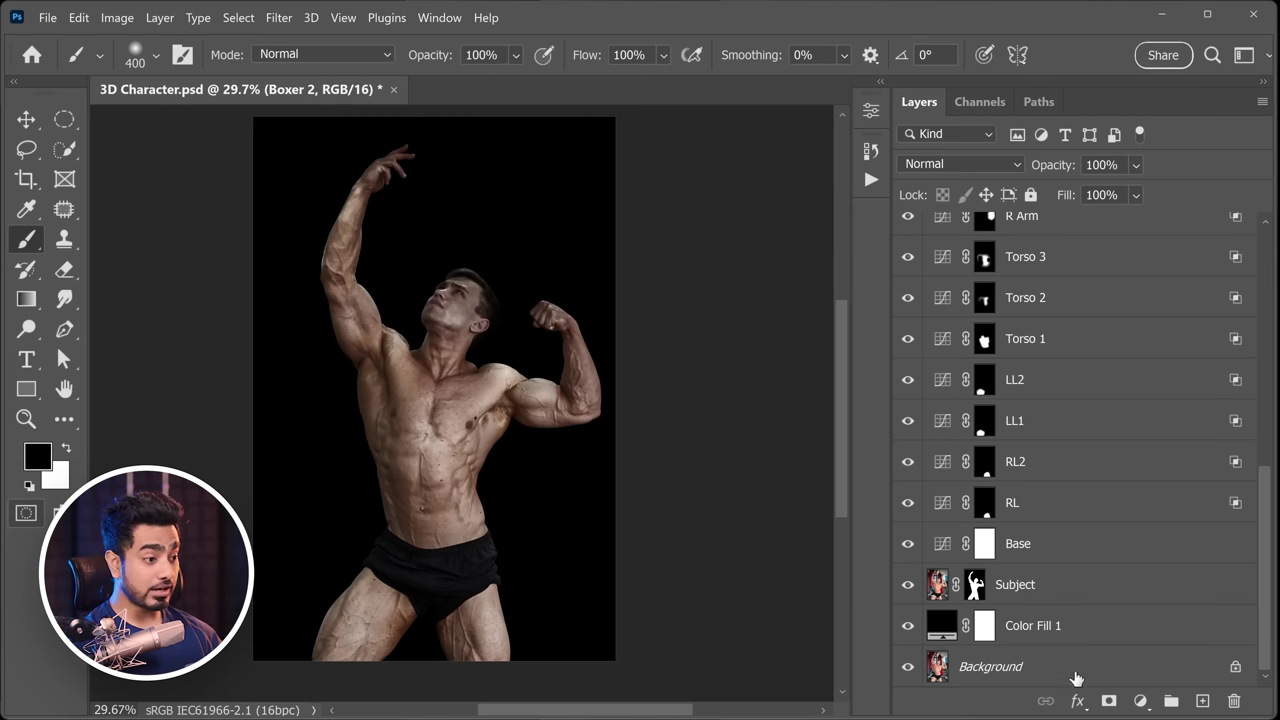
- Briefly view the original gym photo, then turn on the Base, LL1 and LL2 curve layers
{"action": "left_click", "coordinate": [908, 668], "text": "alt"}
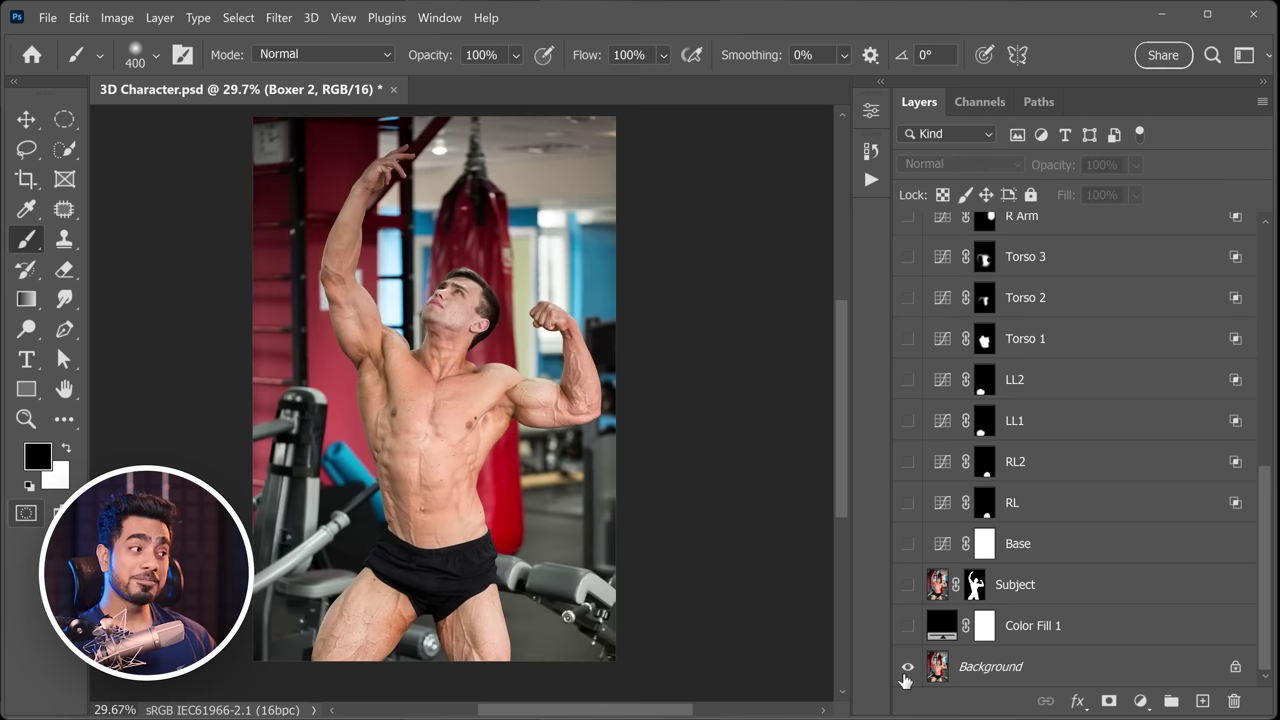
{"action": "left_click", "coordinate": [904, 674], "text": "alt"}
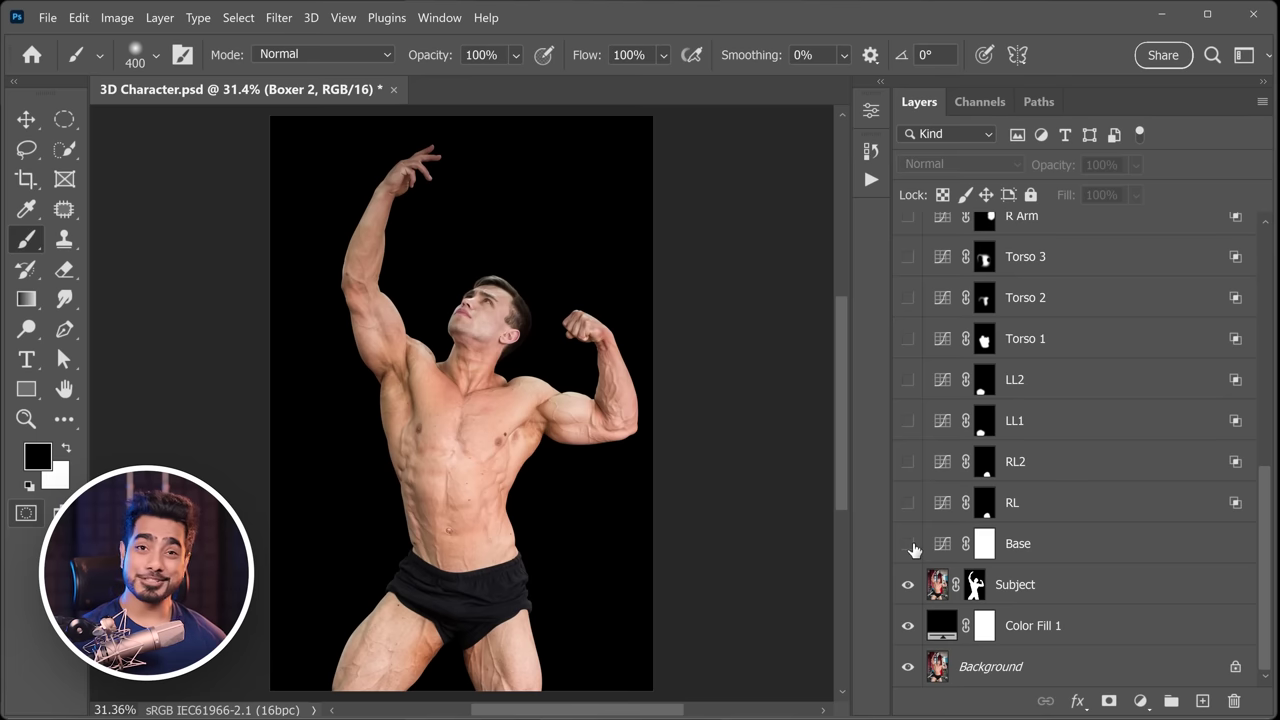
{"action": "left_click", "coordinate": [907, 543]}
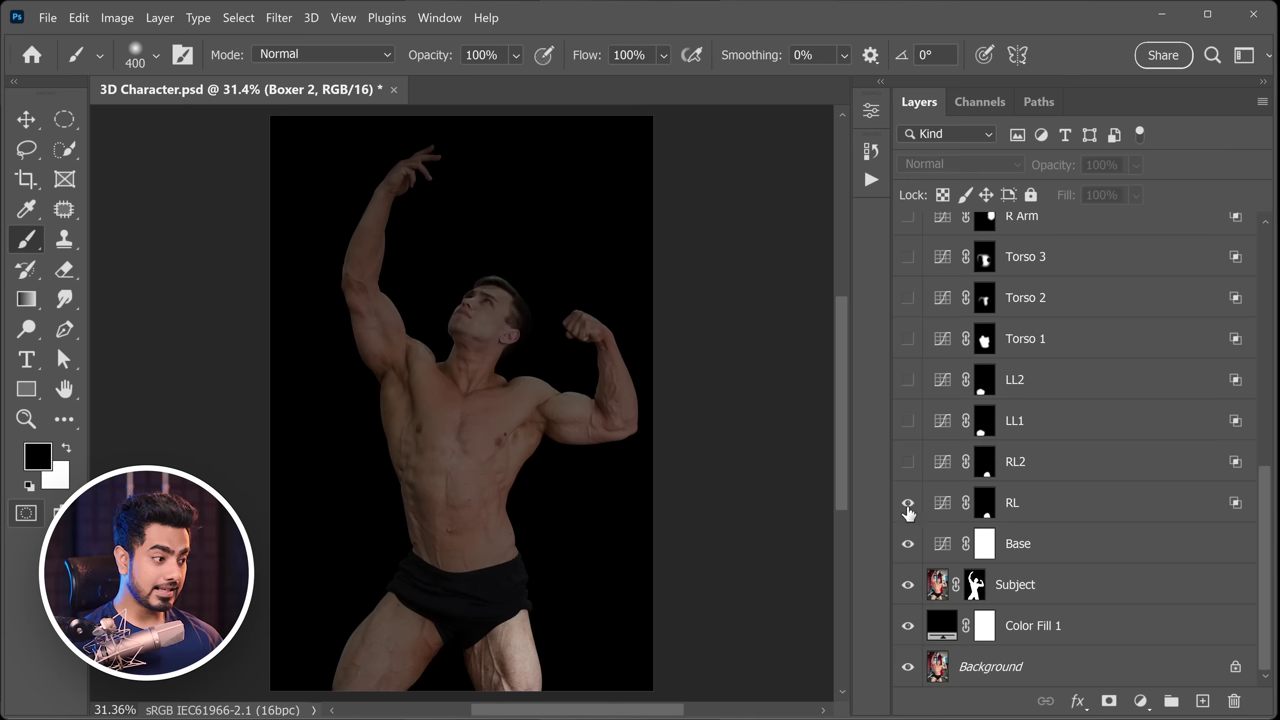
{"action": "left_click", "coordinate": [908, 422]}
{"action": "left_click", "coordinate": [908, 388]}
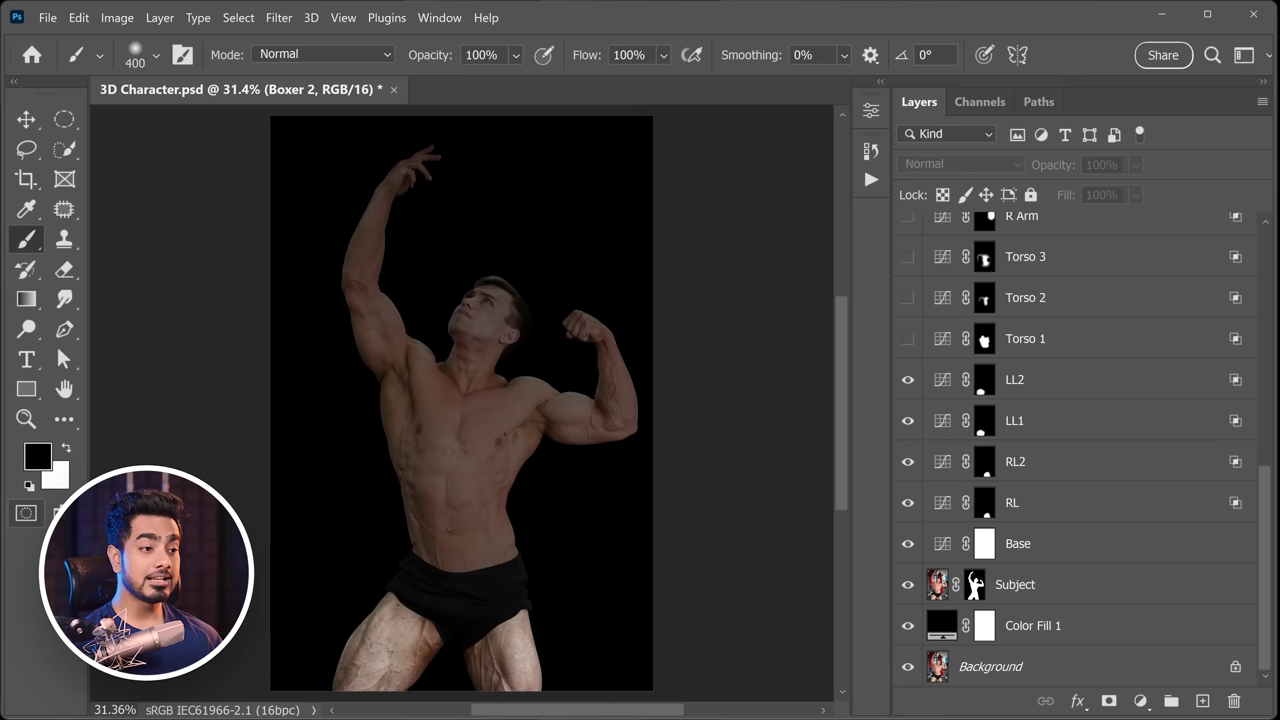
{"action": "left_click_drag", "start_coordinate": [1273, 490], "coordinate": [1273, 443]}
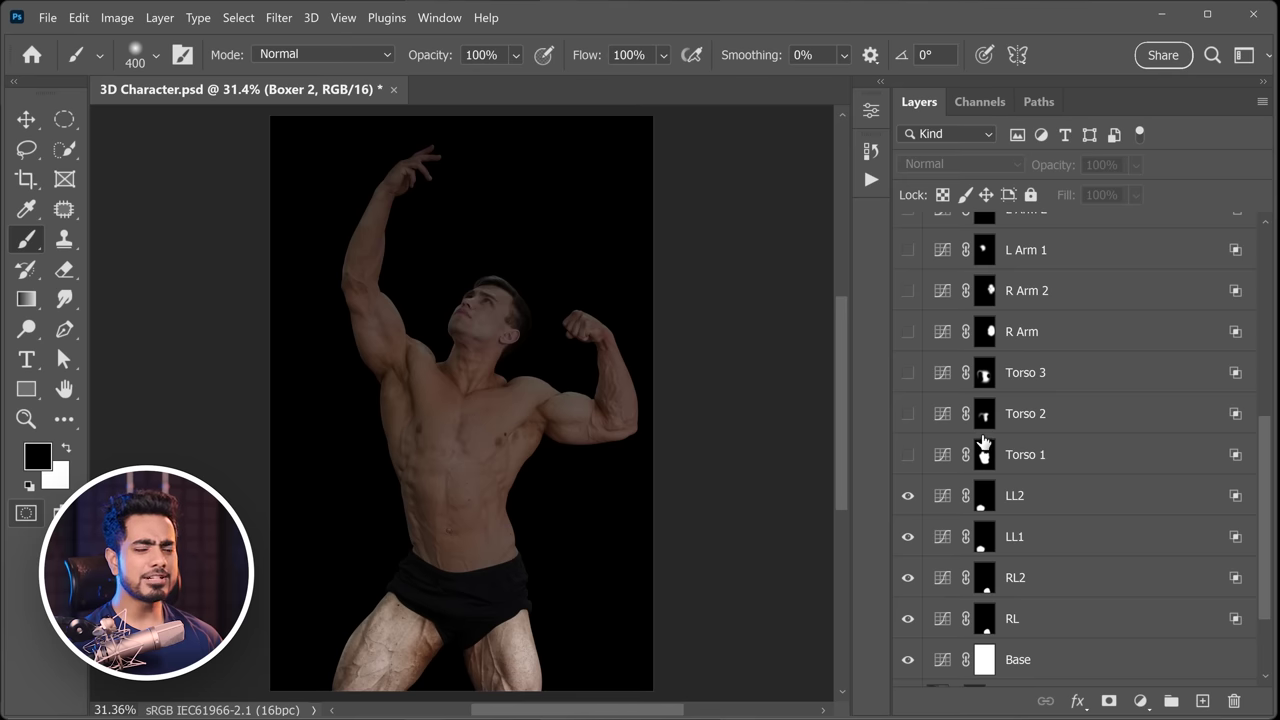
- Show the Torso 1, Torso 2, Torso 3, R Arm and R Arm 2 brightening layers
{"action": "left_click", "coordinate": [908, 456]}
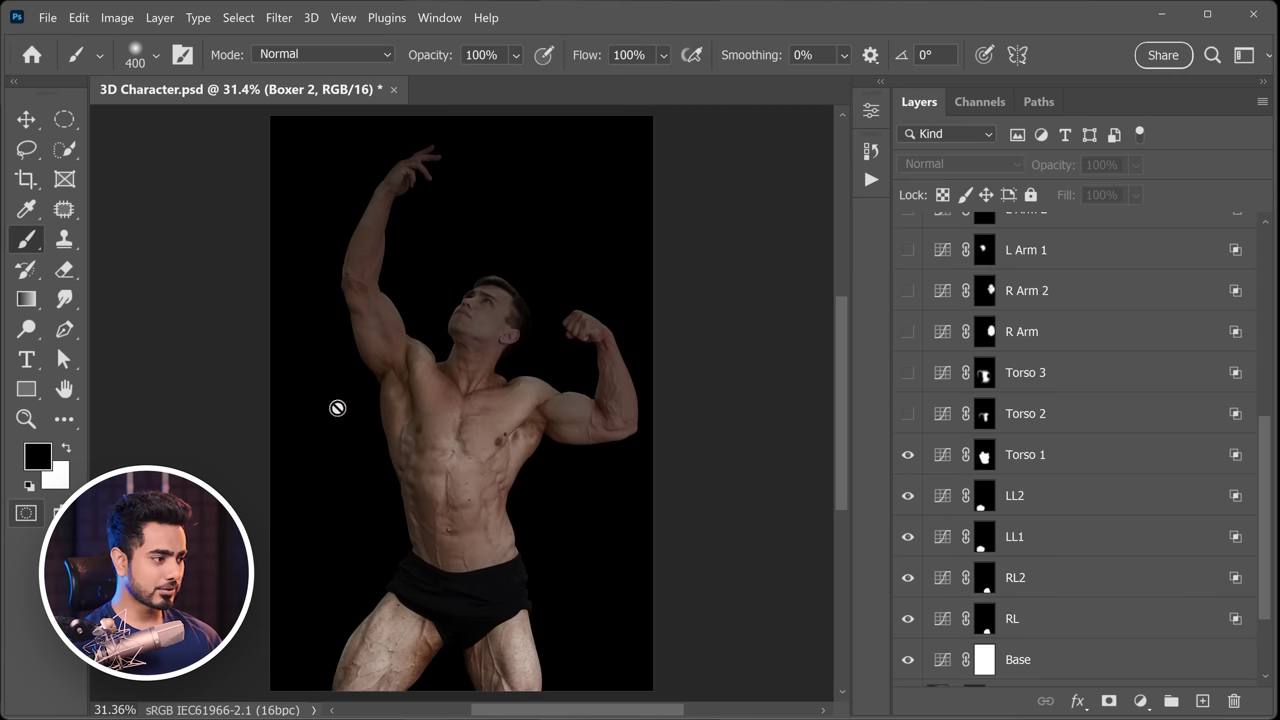
{"action": "left_click", "coordinate": [910, 415]}
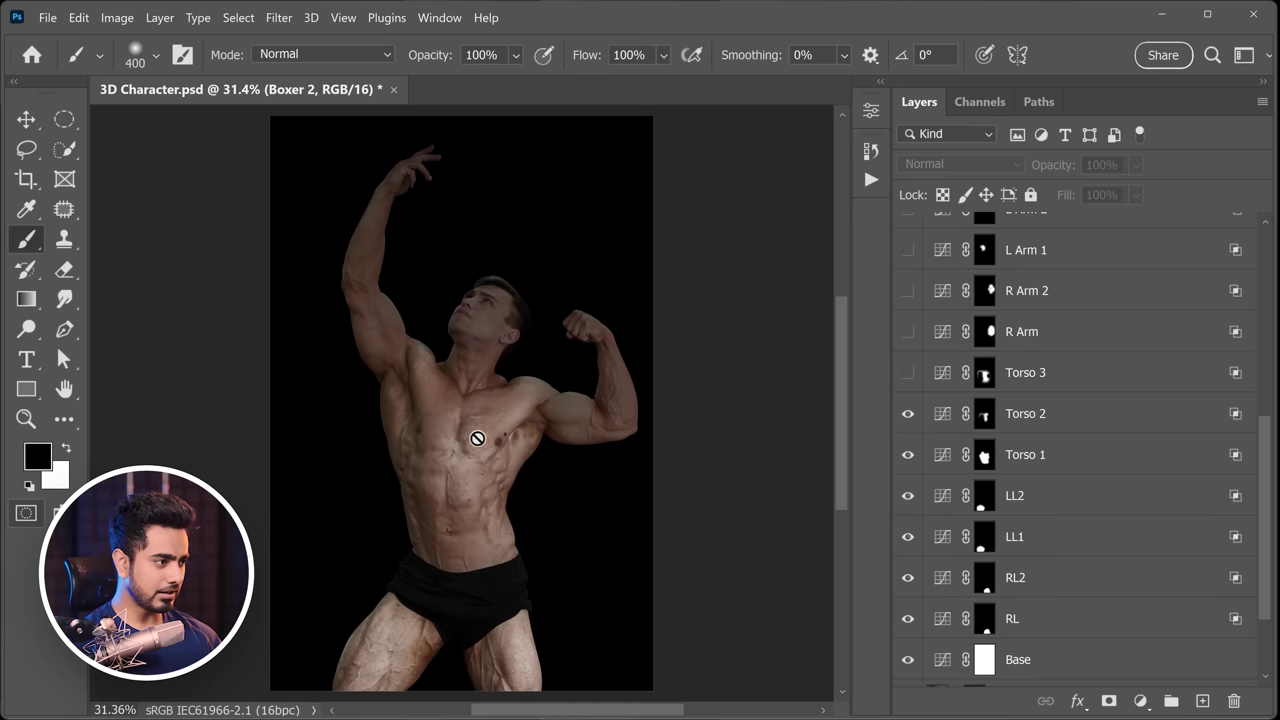
{"action": "left_click", "coordinate": [910, 374]}
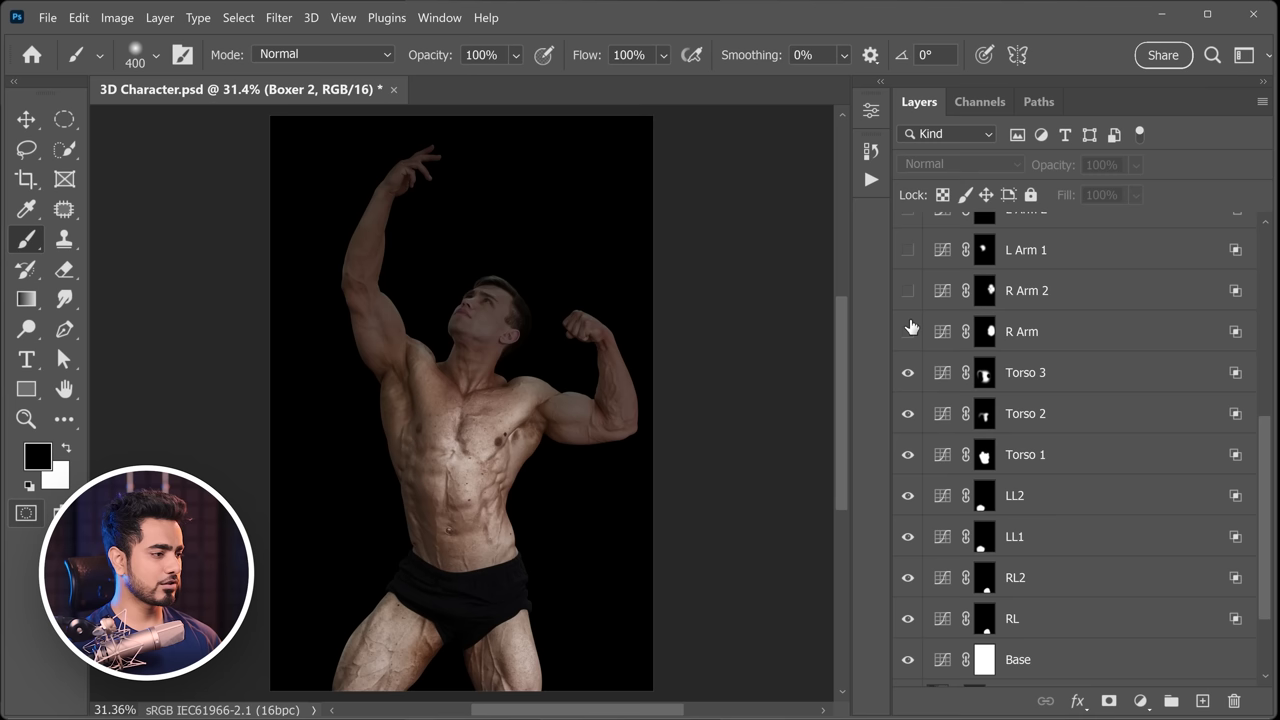
{"action": "left_click", "coordinate": [908, 333]}
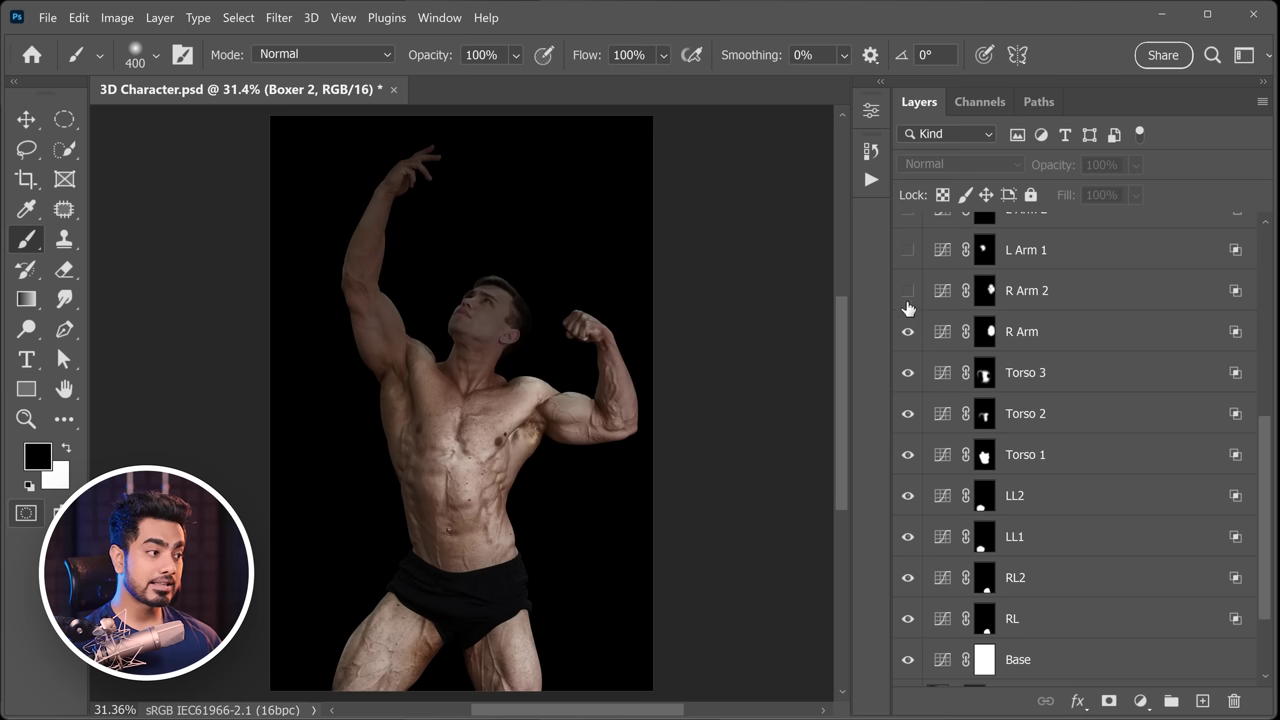
{"action": "left_click", "coordinate": [908, 292]}
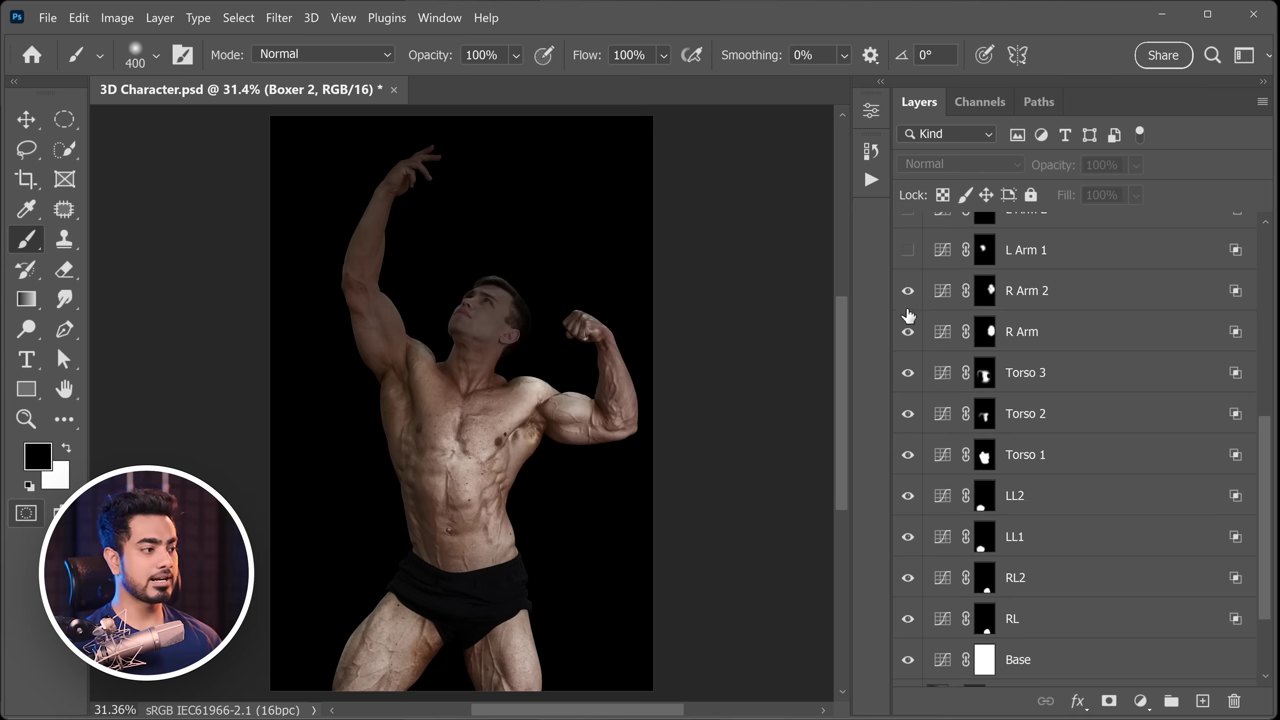
- Raise the R Arm curve point to brighten the arm further
{"action": "double_click", "coordinate": [945, 336]}
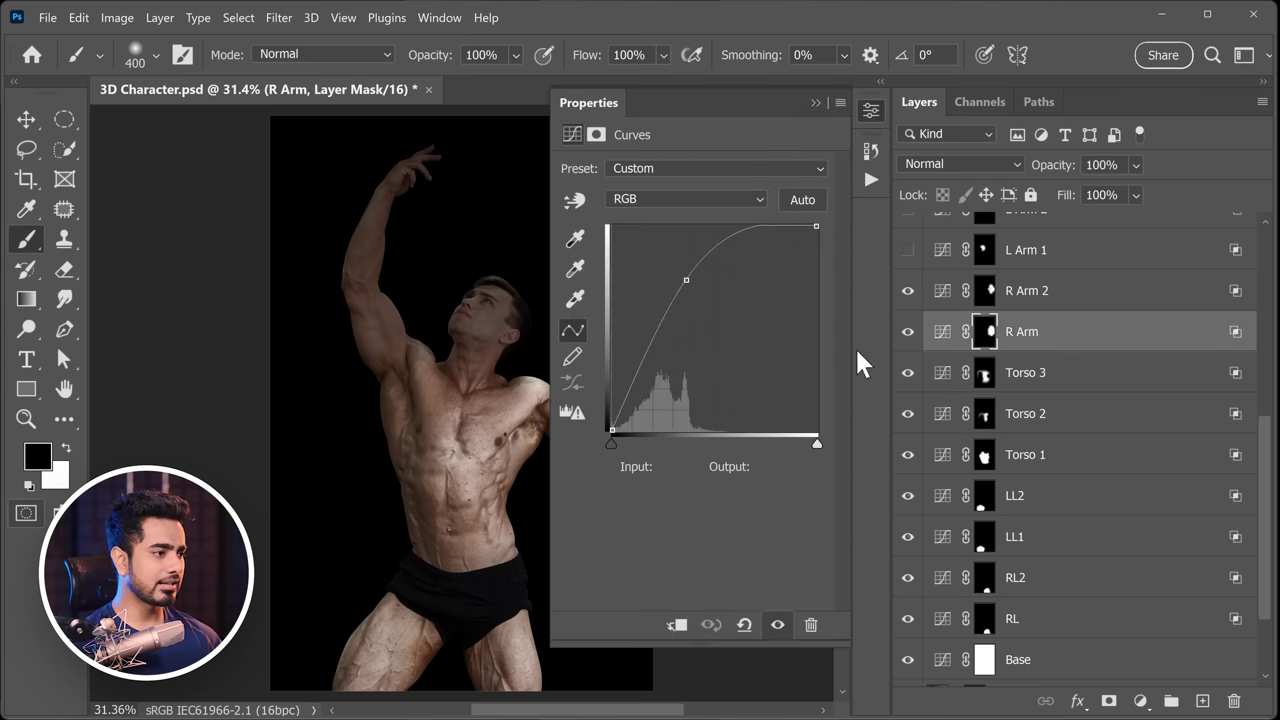
{"action": "scroll", "coordinate": [490, 358], "scroll_direction": "right", "scroll_amount": 3}
{"action": "left_click_drag", "start_coordinate": [686, 279], "coordinate": [697, 286]}
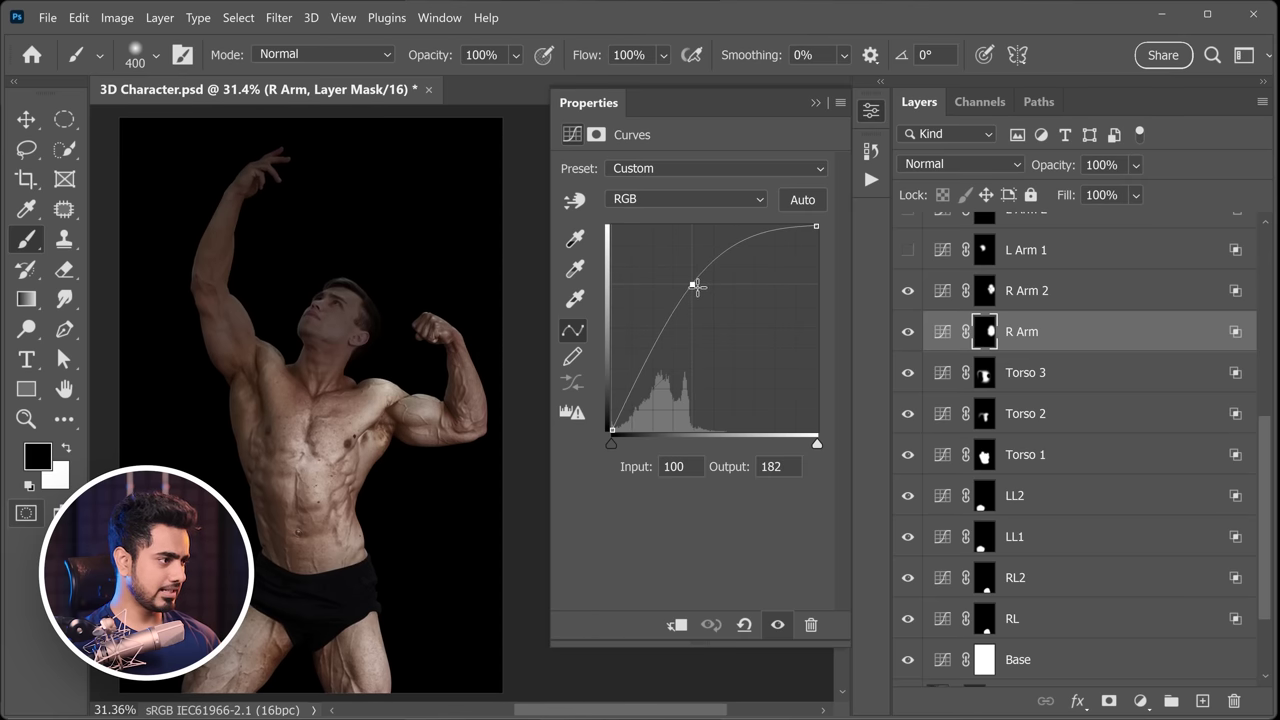
{"action": "left_click", "coordinate": [815, 102]}
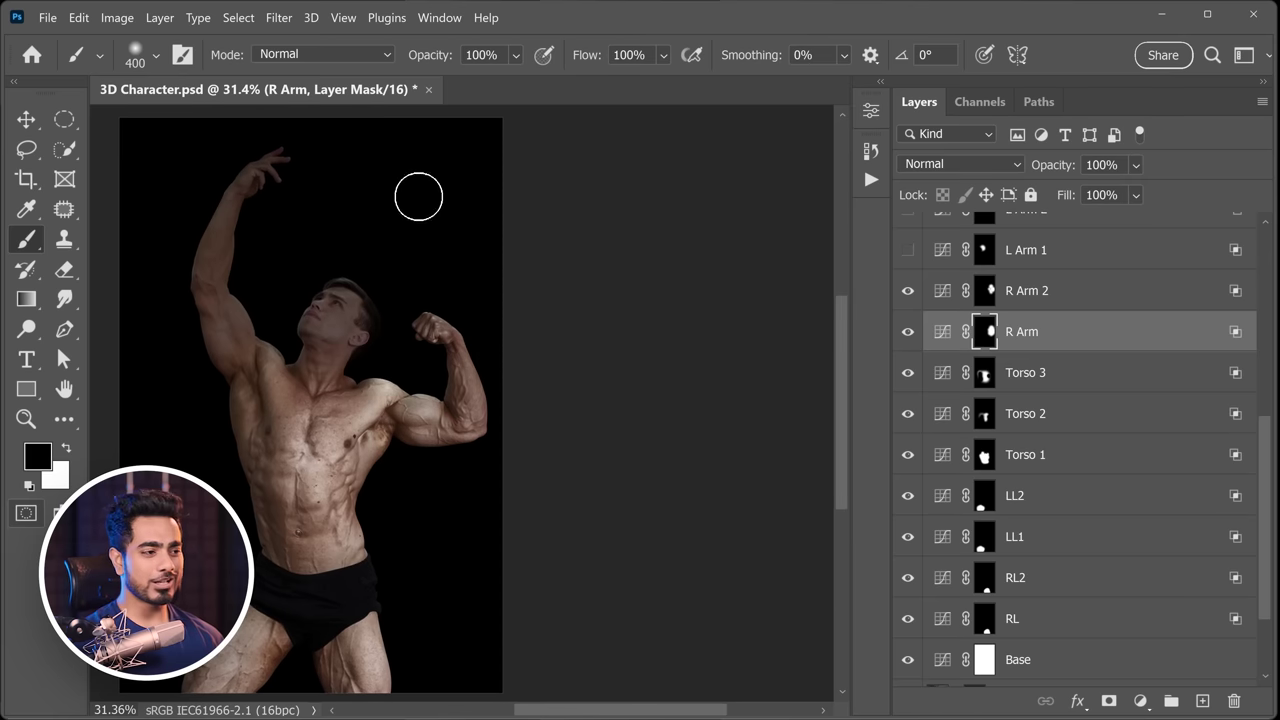
- Show the L Arm 1, 2, 3 and 5, Neck 1, Head 1, Head 2 and Boxer 2 layers
{"action": "scroll", "coordinate": [1262, 410], "scroll_direction": "up", "scroll_amount": 3}
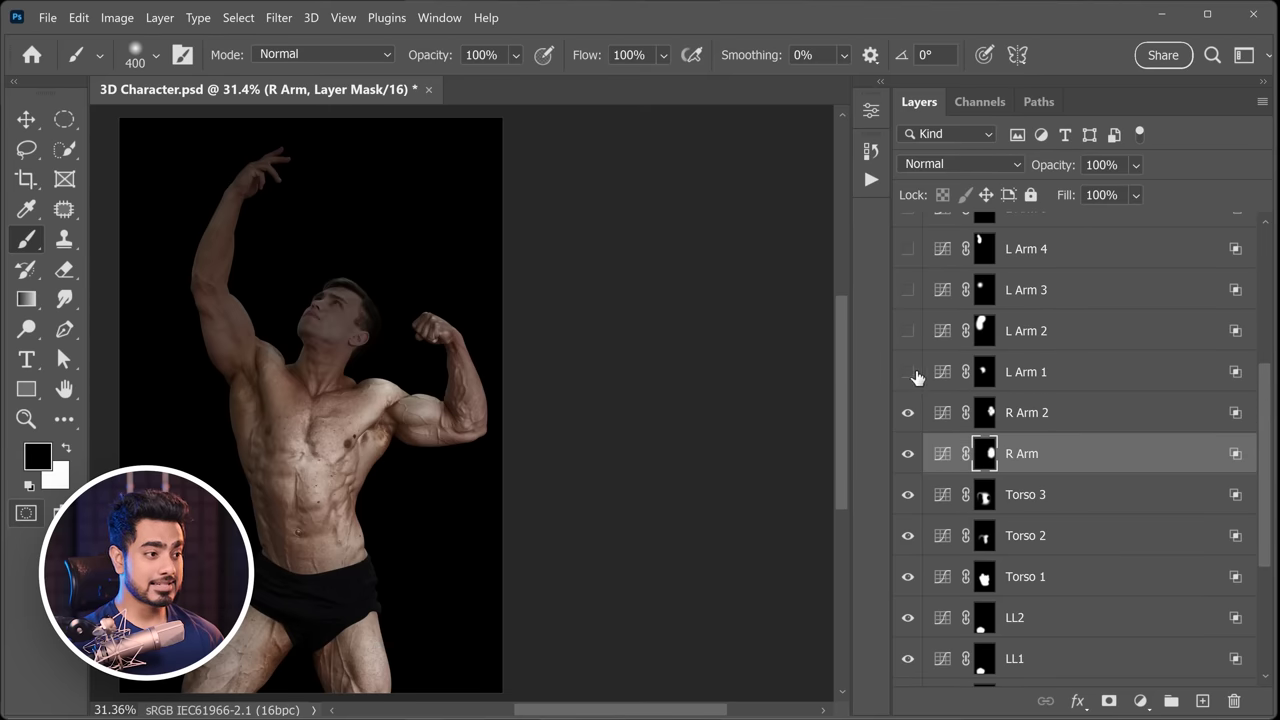
{"action": "left_click", "coordinate": [908, 376]}
{"action": "left_click", "coordinate": [907, 342]}
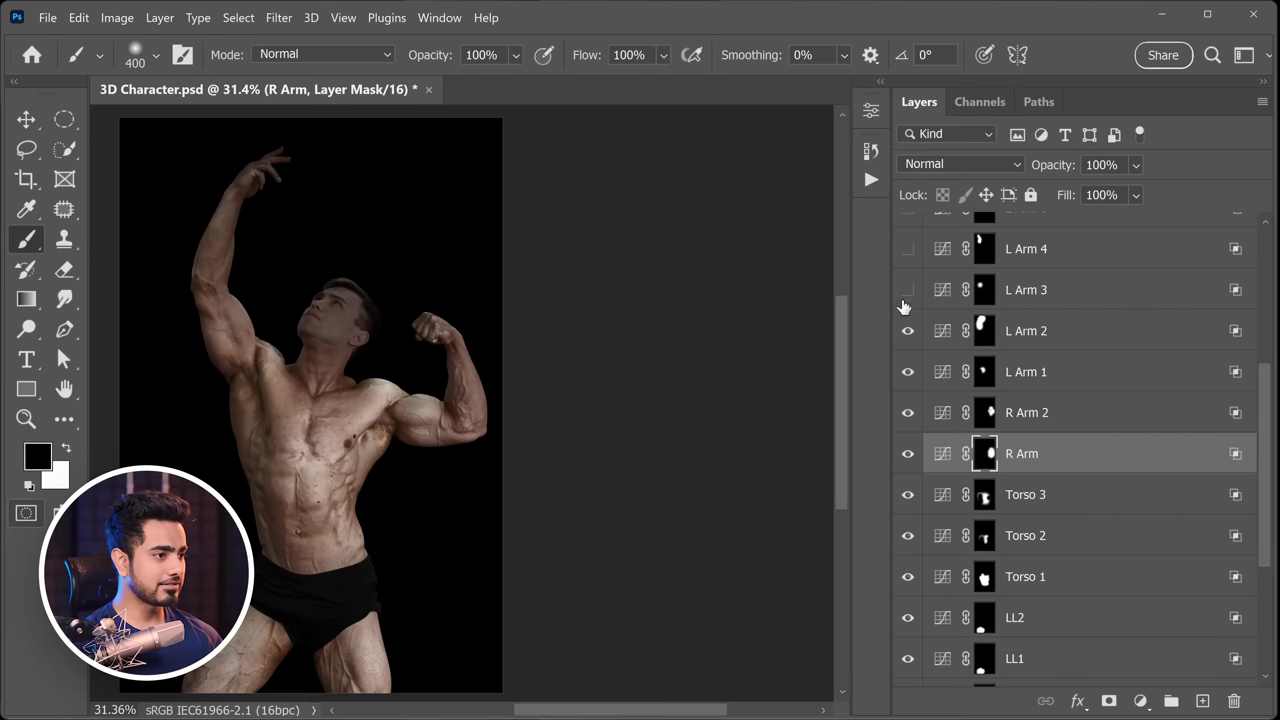
{"action": "left_click", "coordinate": [907, 290]}
{"action": "scroll", "coordinate": [908, 474], "scroll_direction": "up", "scroll_amount": 5}
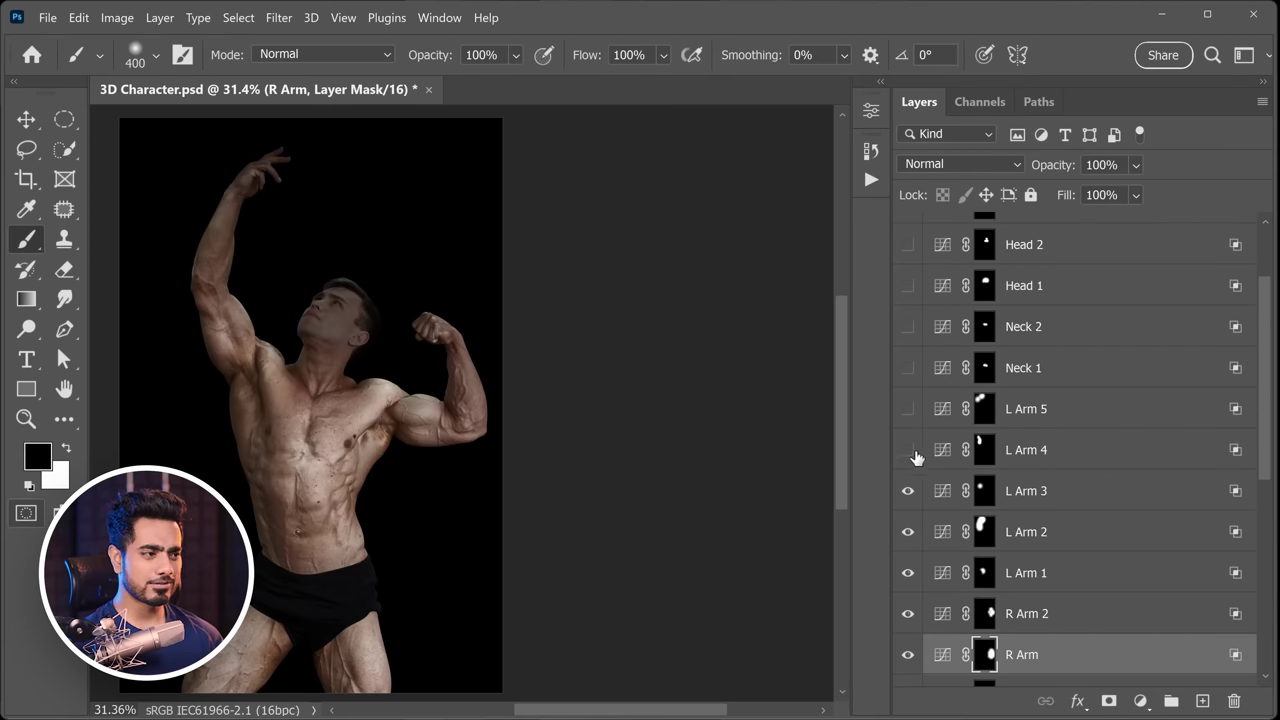
{"action": "left_click", "coordinate": [908, 410]}
{"action": "left_click", "coordinate": [908, 369]}
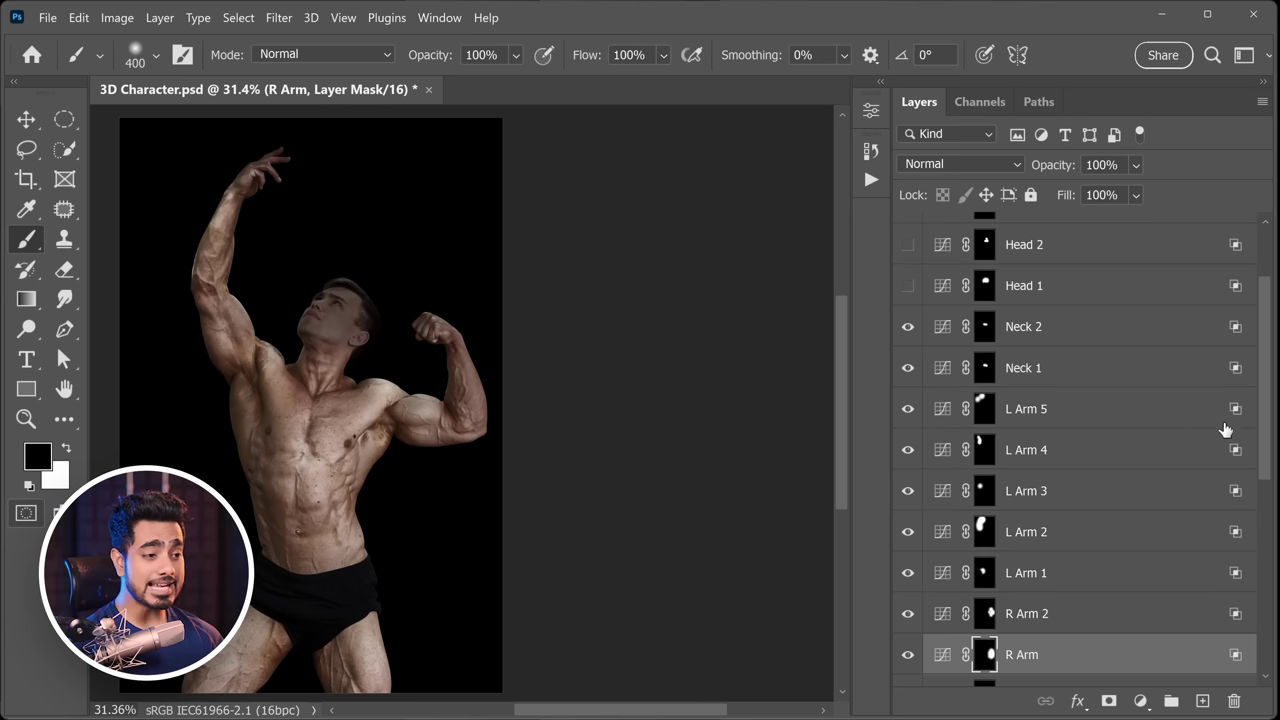
{"action": "left_click_drag", "start_coordinate": [1264, 420], "coordinate": [1260, 366]}
{"action": "left_click", "coordinate": [905, 398]}
{"action": "left_click", "coordinate": [908, 358]}
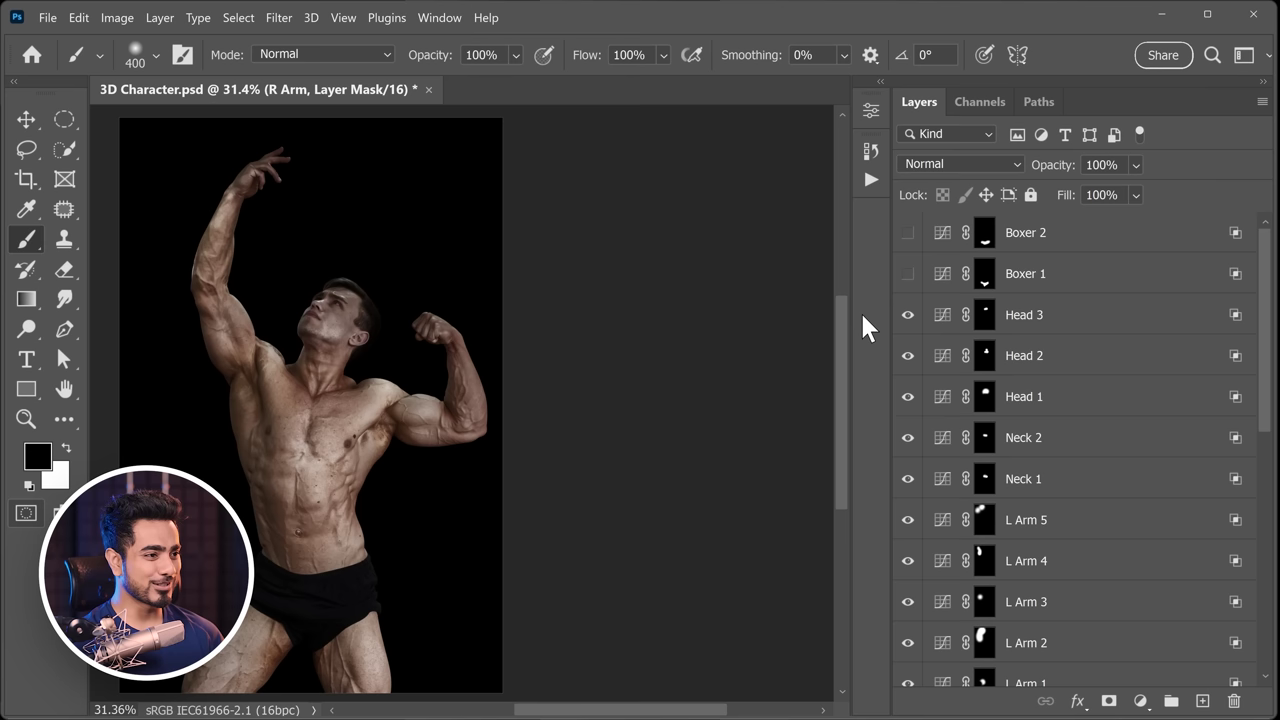
{"action": "left_click", "coordinate": [908, 232]}
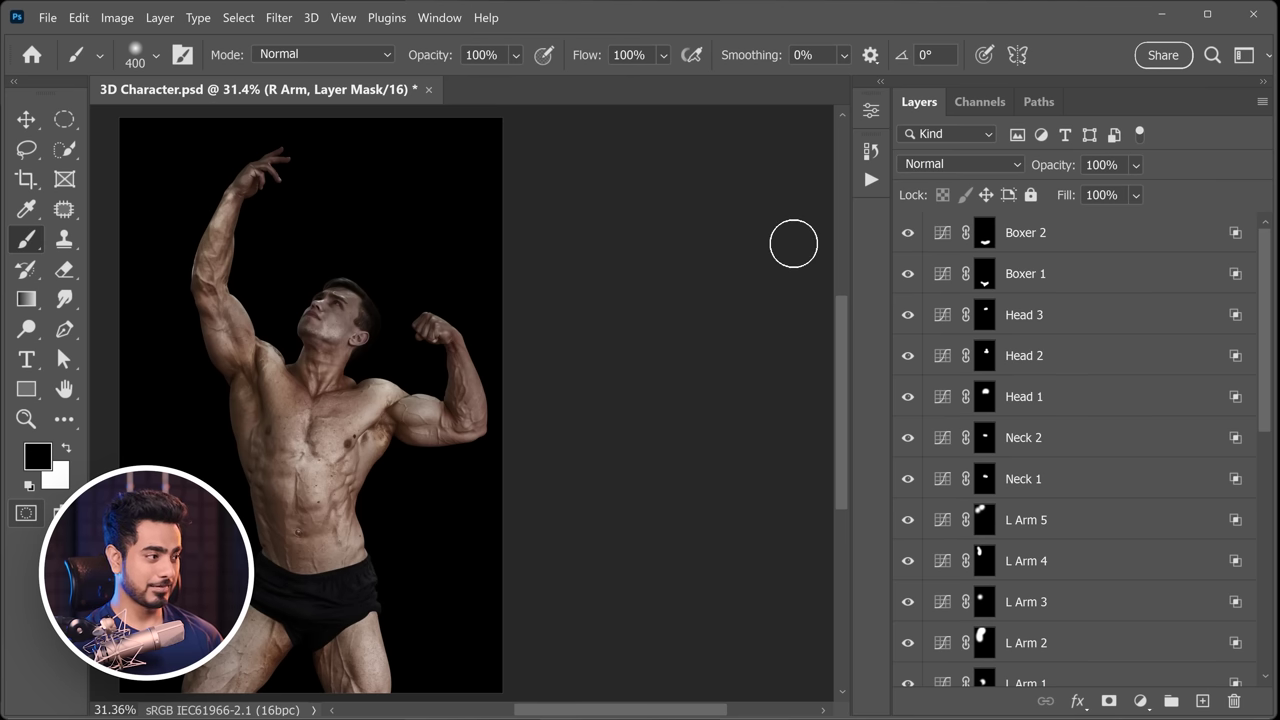
{"action": "scroll", "coordinate": [793, 243], "scroll_direction": "left", "scroll_amount": 3}
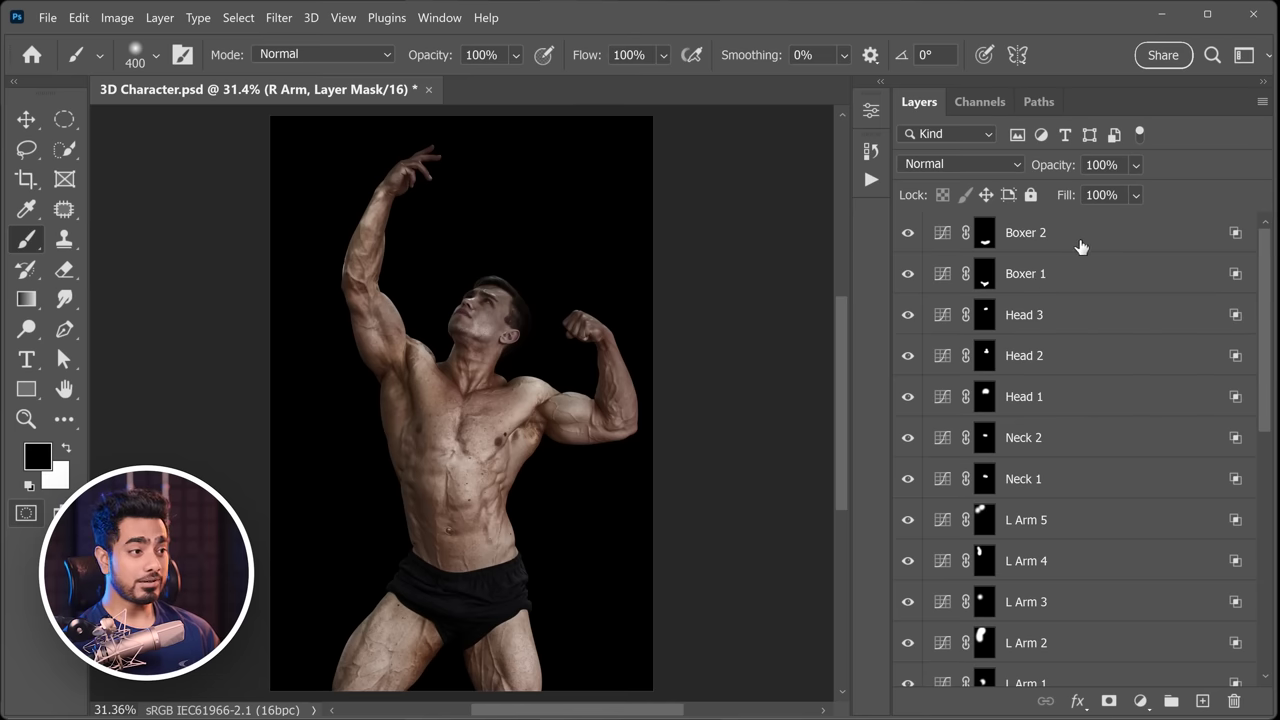
- Group the curves layers from Boxer 2 down to RL into a group named Highlights
{"action": "left_click", "coordinate": [1049, 240]}
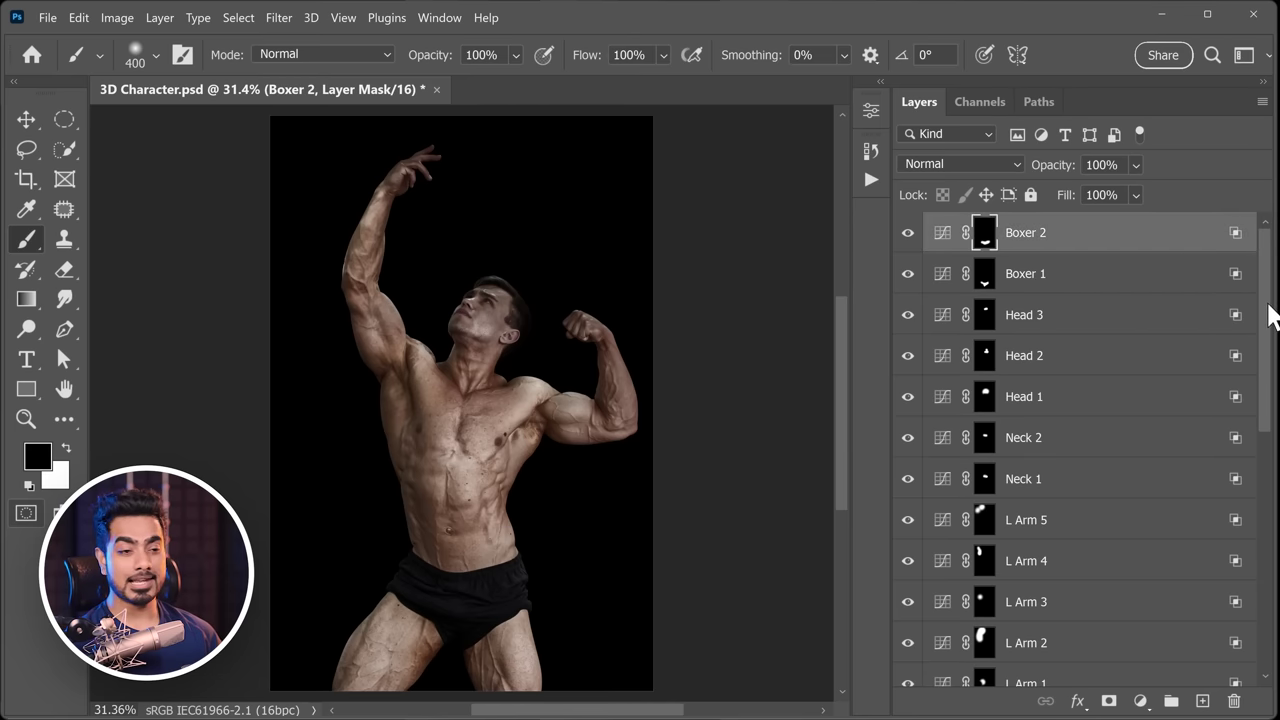
{"action": "left_click_drag", "start_coordinate": [1268, 315], "coordinate": [1262, 545]}
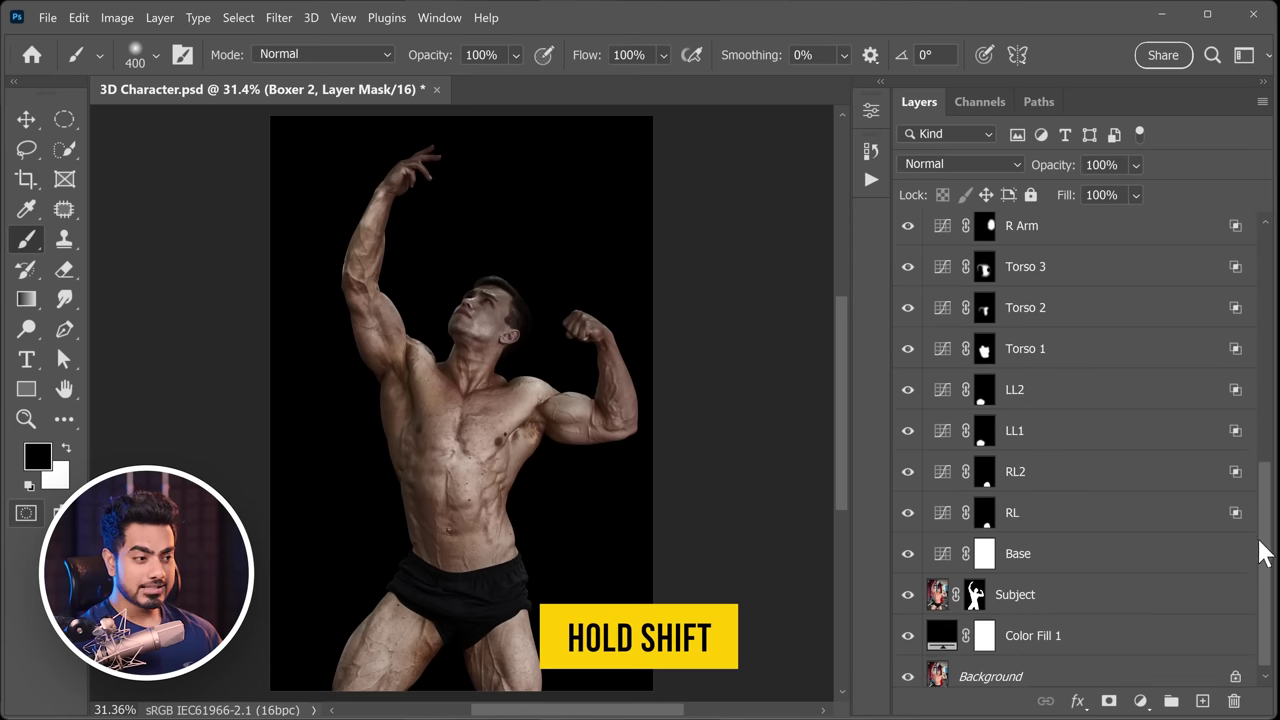
{"action": "left_click", "coordinate": [1070, 520], "text": "shift"}
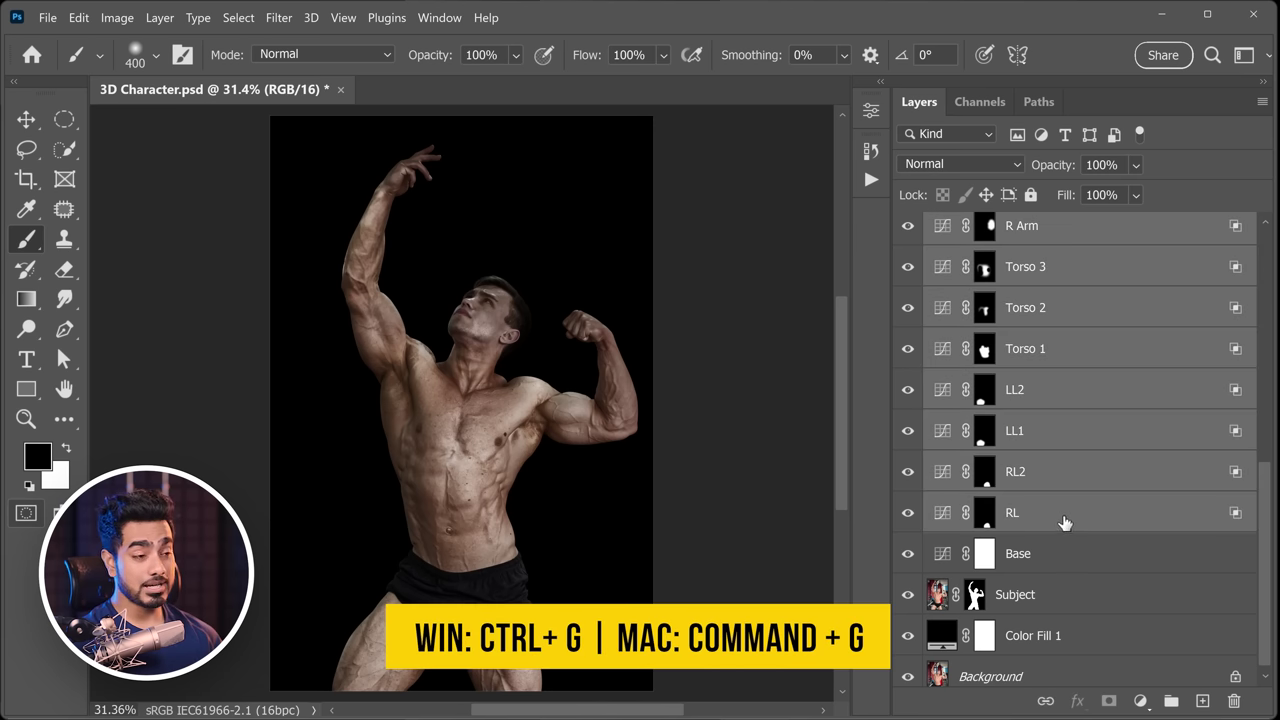
{"action": "key", "text": "ctrl+g"}
{"action": "double_click", "coordinate": [993, 230]}
{"action": "type", "text": "Hi"}
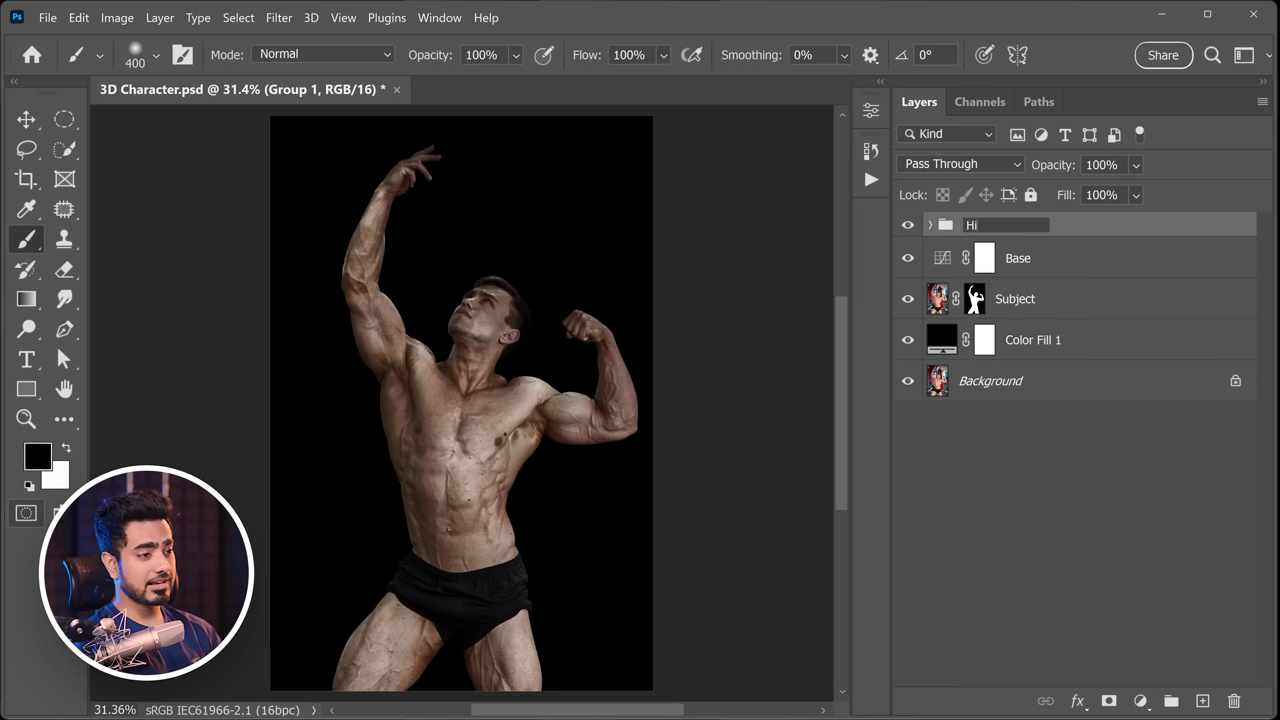
{"action": "type", "text": "ghlights"}
- Add a Curves layer above the group that darkens by mapping 155 to 104
{"action": "left_click", "coordinate": [1140, 701]}
{"action": "left_click", "coordinate": [1135, 462]}
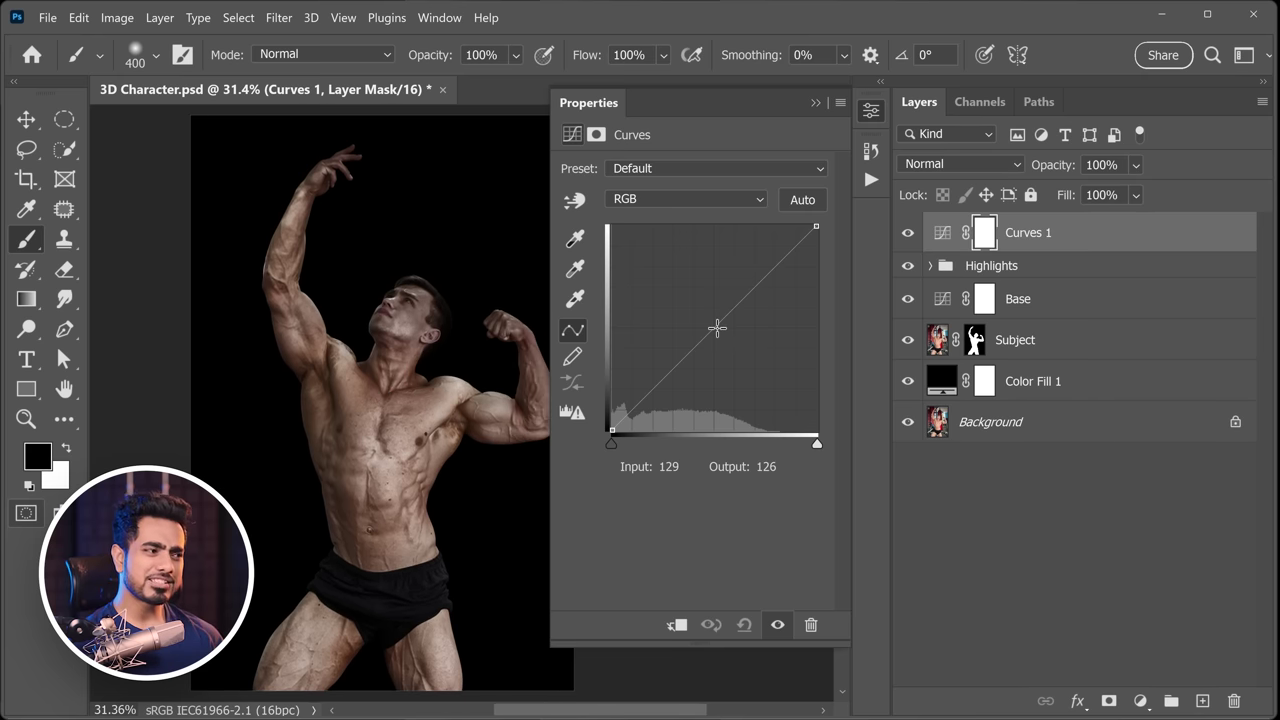
{"action": "left_click_drag", "start_coordinate": [717, 326], "coordinate": [734, 345]}
{"action": "left_click_drag", "start_coordinate": [466, 371], "coordinate": [410, 389]}
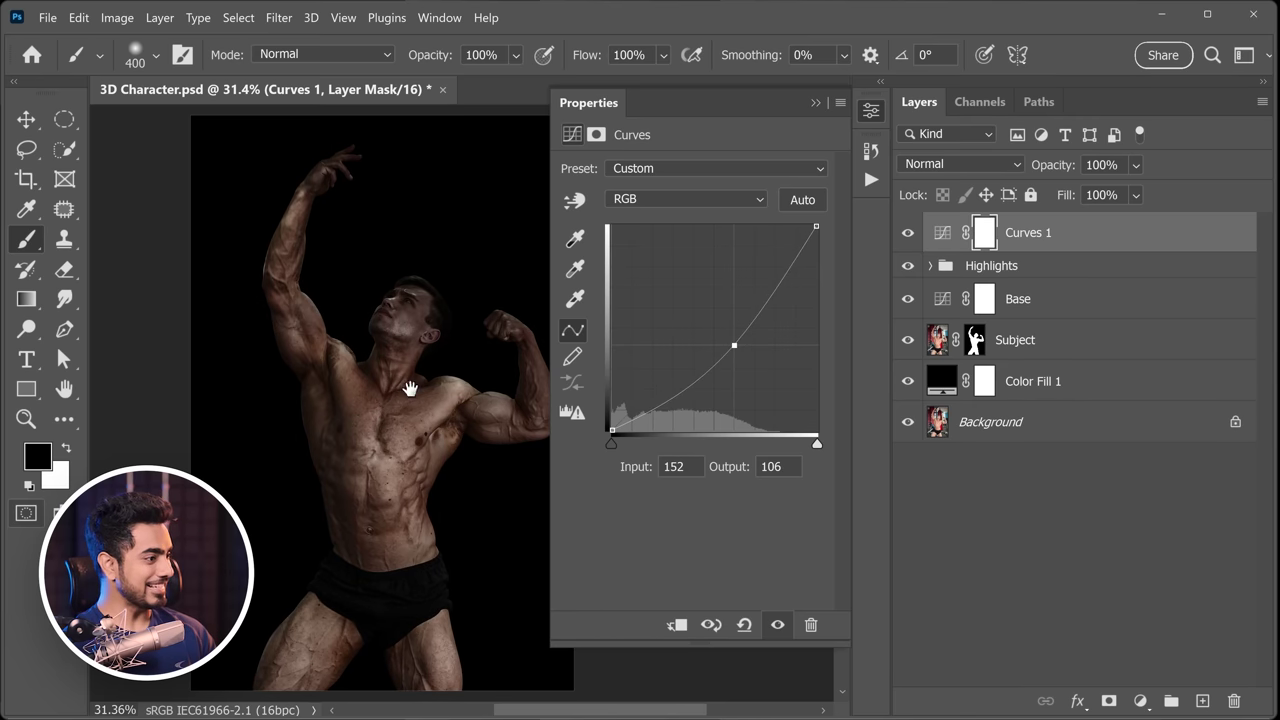
{"action": "left_click_drag", "start_coordinate": [725, 344], "coordinate": [736, 346]}
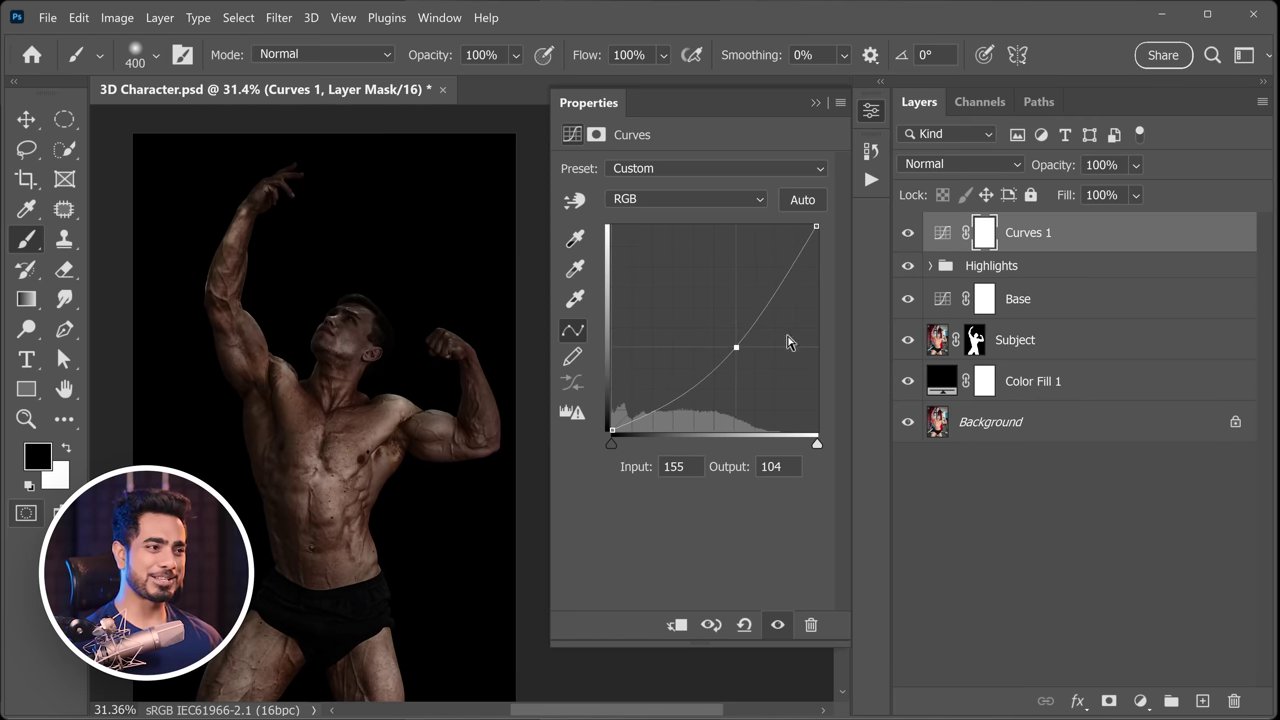
- Split Curves 1's Underlying Layer white slider to 11/152 and ease its curve to 138→121
{"action": "double_click", "coordinate": [1132, 243]}
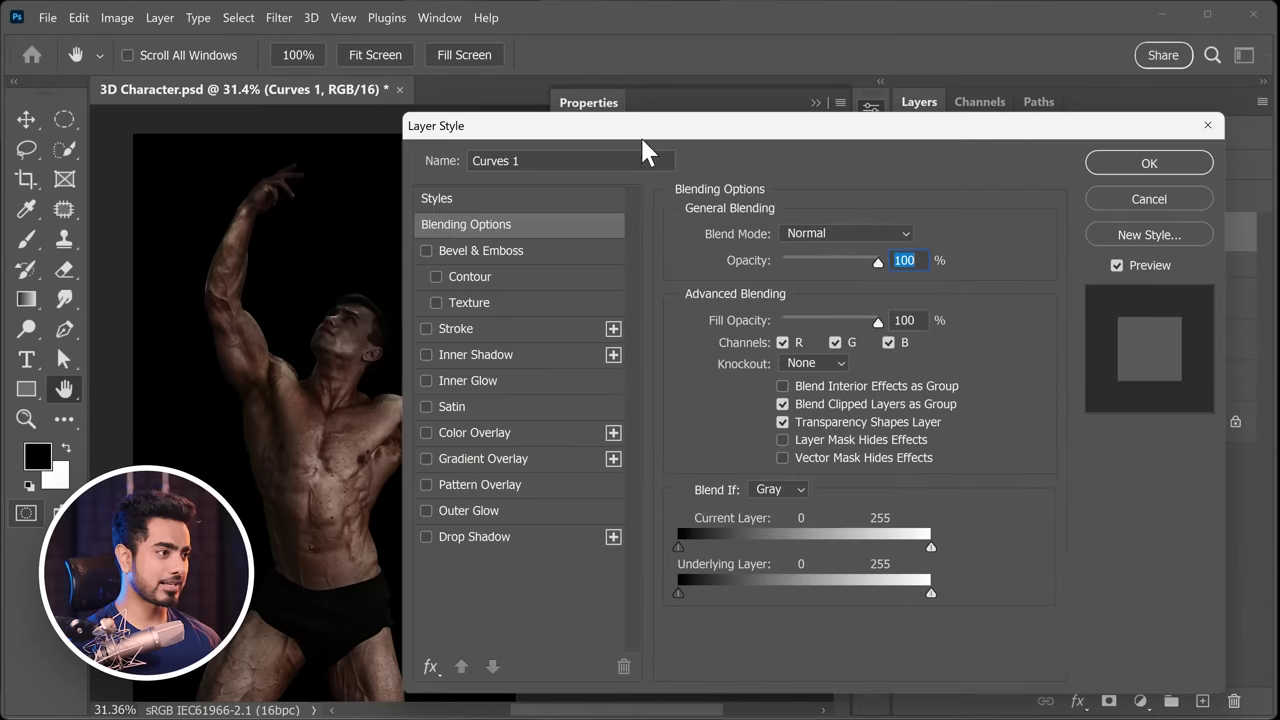
{"action": "left_click_drag", "start_coordinate": [648, 148], "coordinate": [747, 144]}
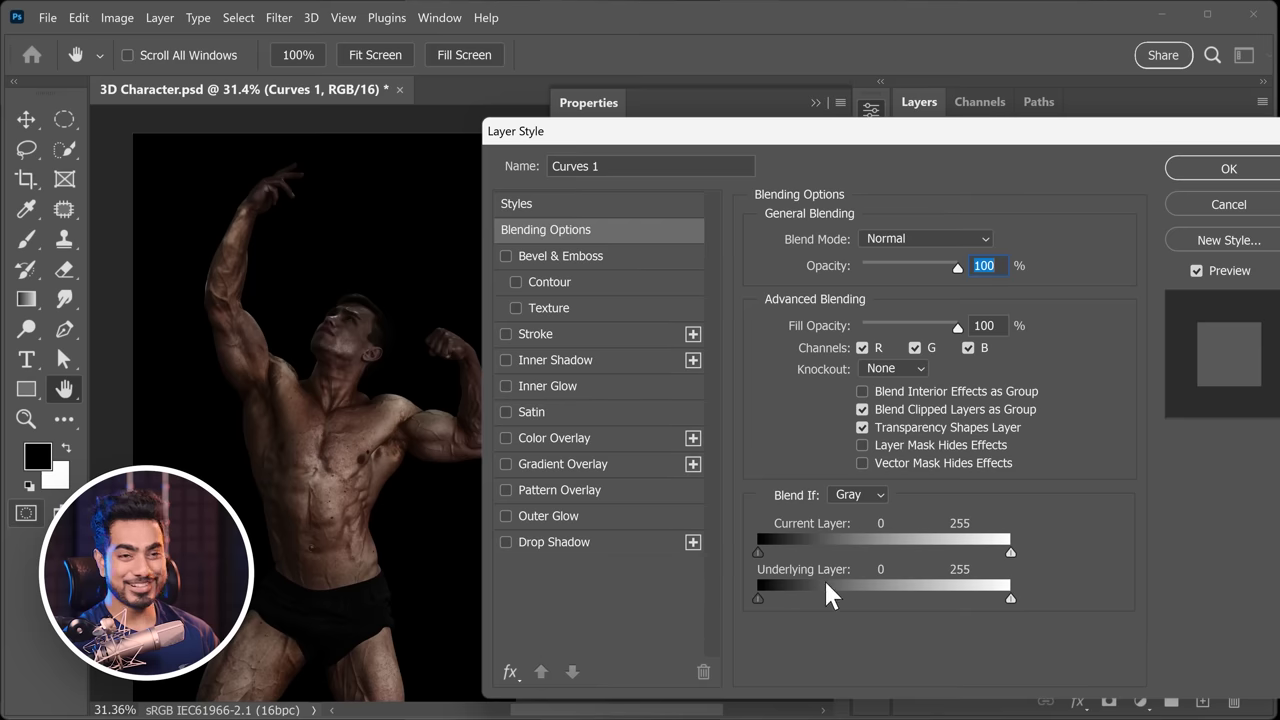
{"action": "left_click_drag", "start_coordinate": [1010, 598], "coordinate": [840, 600]}
{"action": "key", "text": "alt"}
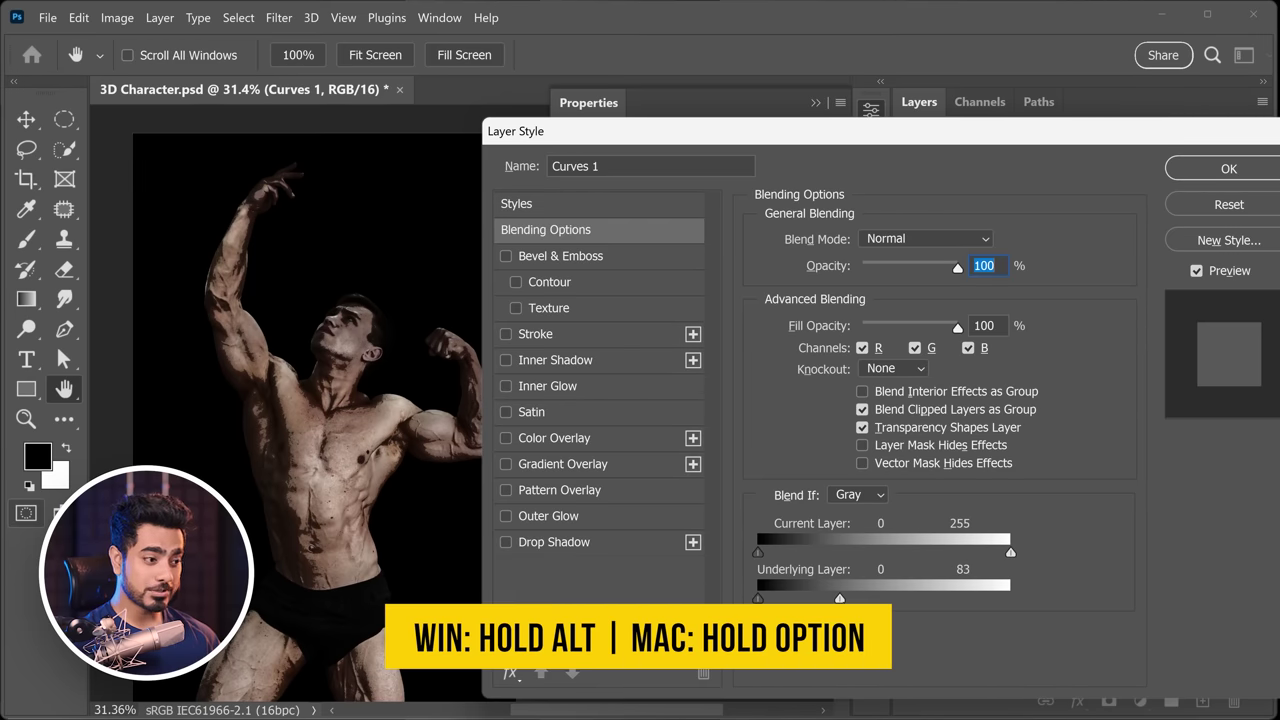
{"action": "left_click_drag", "start_coordinate": [836, 600], "coordinate": [912, 602]}
{"action": "left_click_drag", "start_coordinate": [771, 600], "coordinate": [730, 601]}
{"action": "left_click", "coordinate": [1204, 177]}
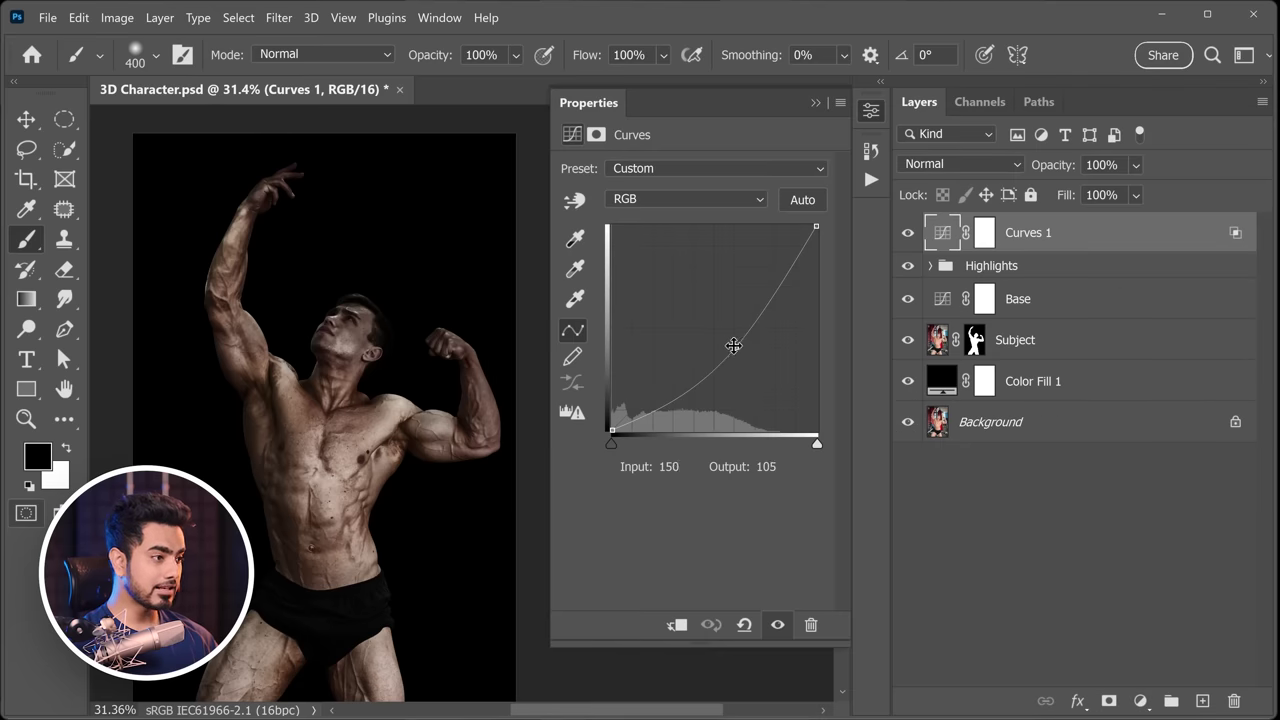
{"action": "left_click_drag", "start_coordinate": [737, 344], "coordinate": [724, 336]}
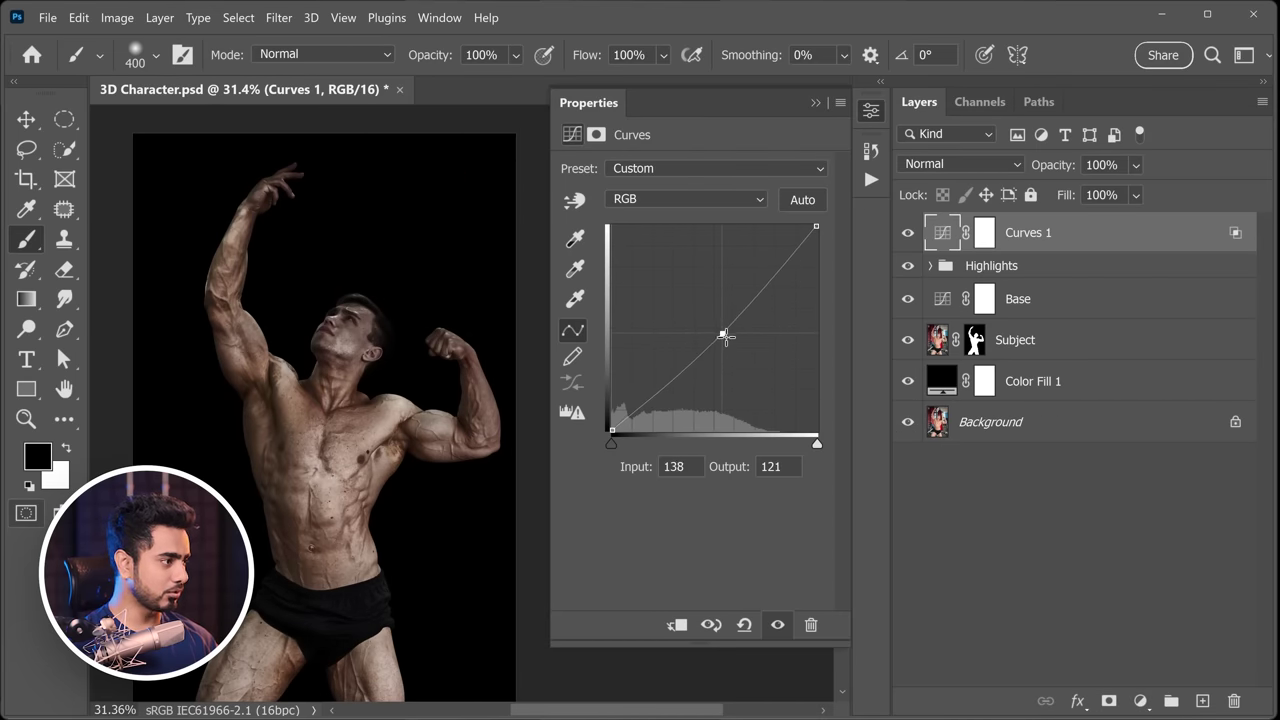
- Add Curves 2 darkening 151→105, limited by an 11/209 Underlying Layer Blend If split
{"action": "left_click", "coordinate": [1141, 701]}
{"action": "left_click", "coordinate": [1150, 460]}
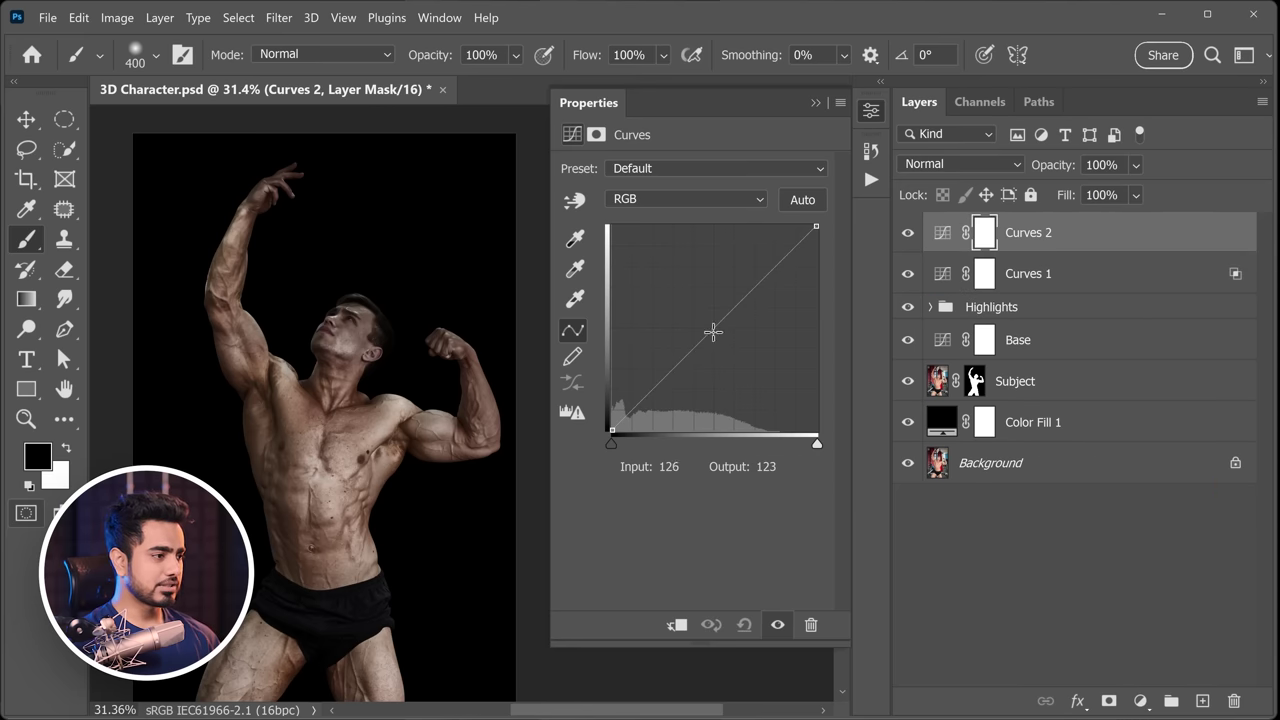
{"action": "left_click_drag", "start_coordinate": [713, 332], "coordinate": [738, 345]}
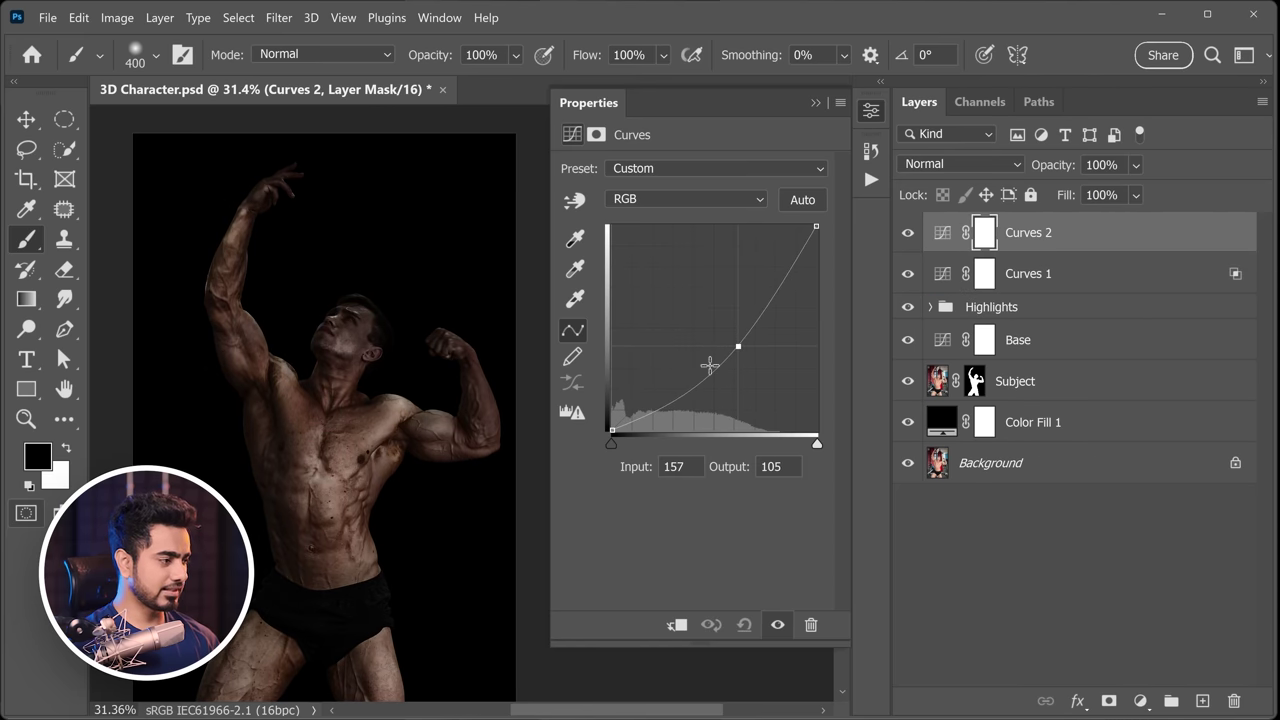
{"action": "double_click", "coordinate": [1203, 232]}
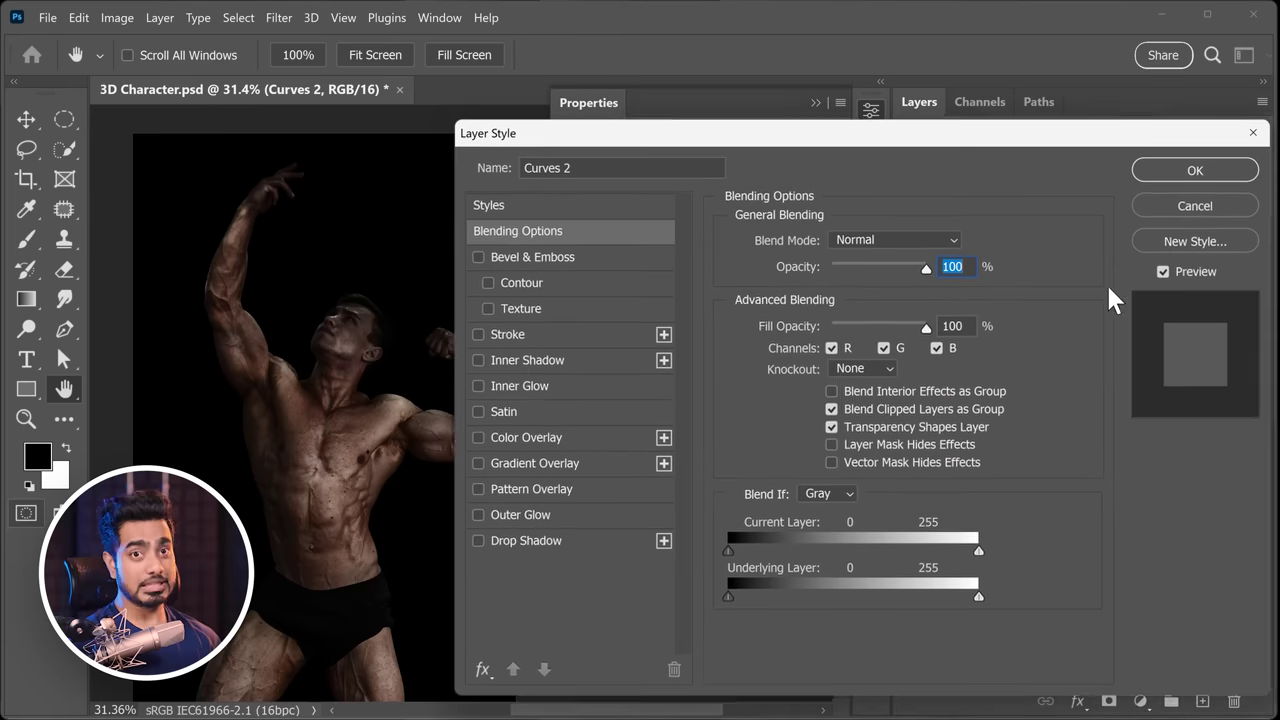
{"action": "left_click_drag", "start_coordinate": [978, 597], "coordinate": [937, 605]}
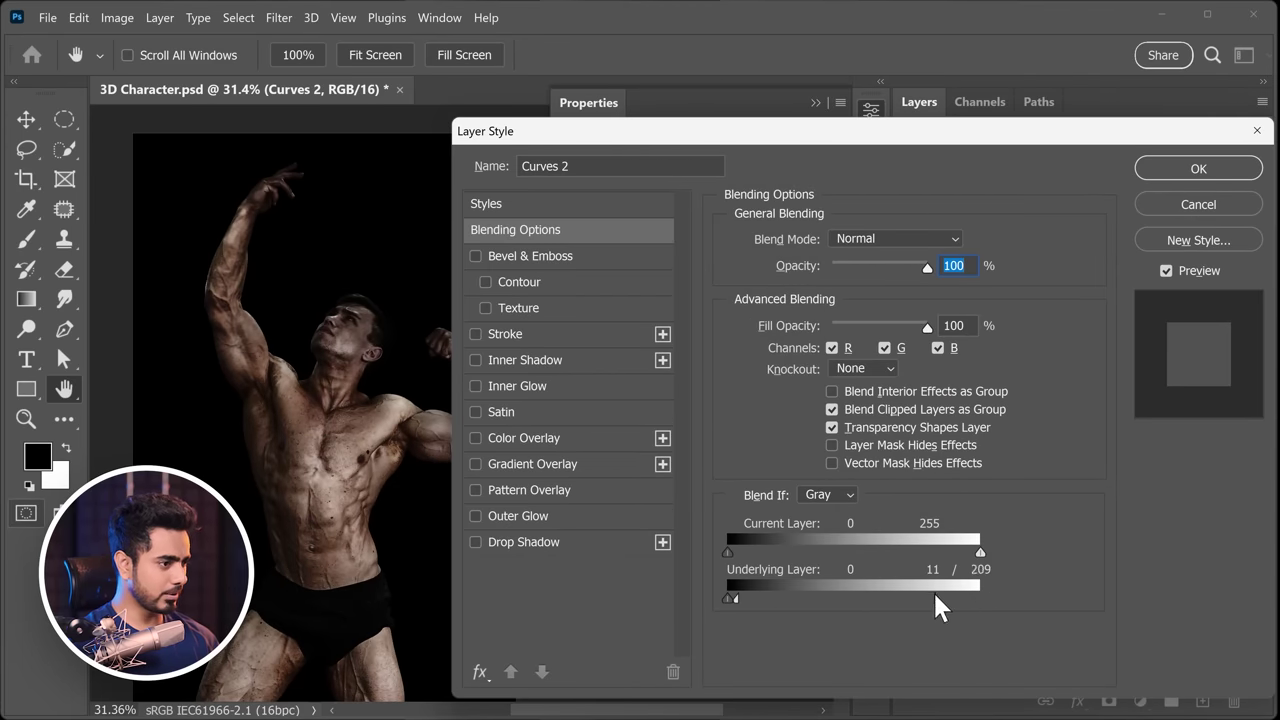
{"action": "left_click", "coordinate": [1170, 169]}
- Invert Curves 2's mask, paint white over the abs, and ease the curve slightly
{"action": "left_click", "coordinate": [986, 238]}
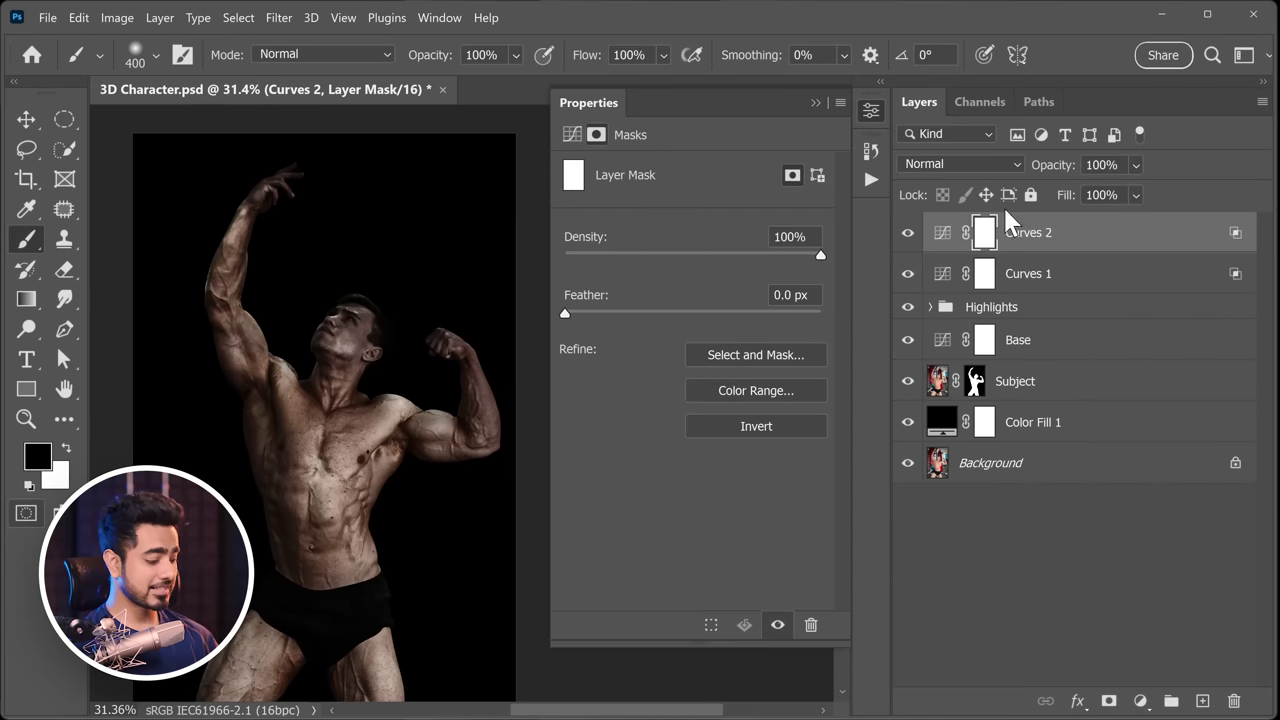
{"action": "key", "text": "ctrl+i"}
{"action": "key", "text": "bracketright"}
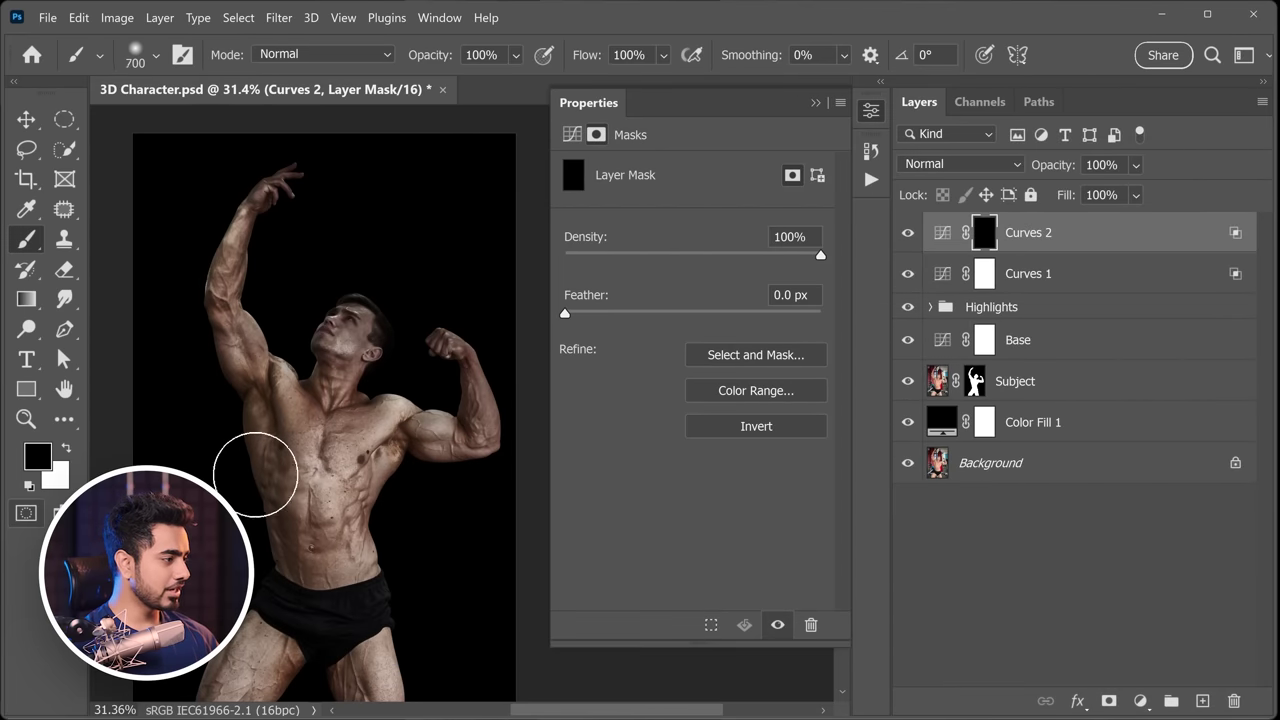
{"action": "key", "text": "x"}
{"action": "key", "text": "bracketright"}
{"action": "key", "text": "bracketright"}
{"action": "key", "text": "bracketright"}
{"action": "key", "text": "bracketright"}
{"action": "key", "text": "bracketright"}
{"action": "key", "text": "bracketright"}
{"action": "key", "text": "bracketright"}
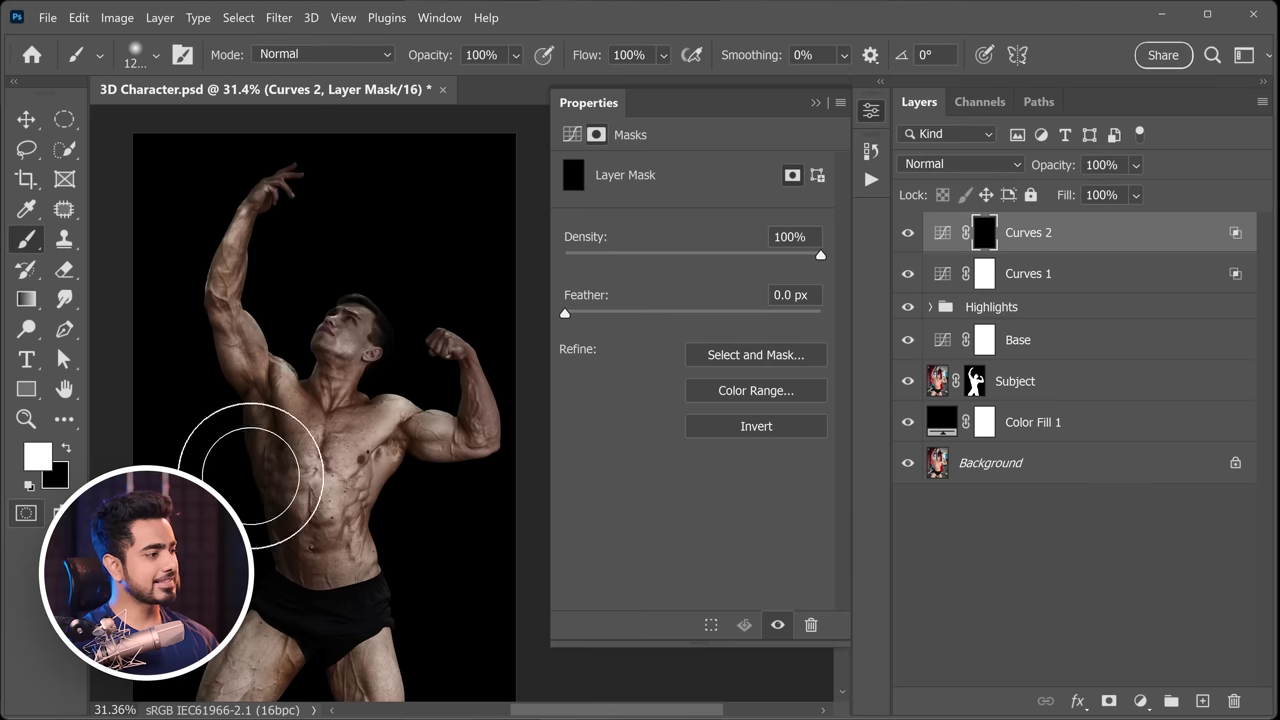
{"action": "left_click", "coordinate": [300, 463]}
{"action": "key", "text": "x"}
{"action": "left_click", "coordinate": [940, 240]}
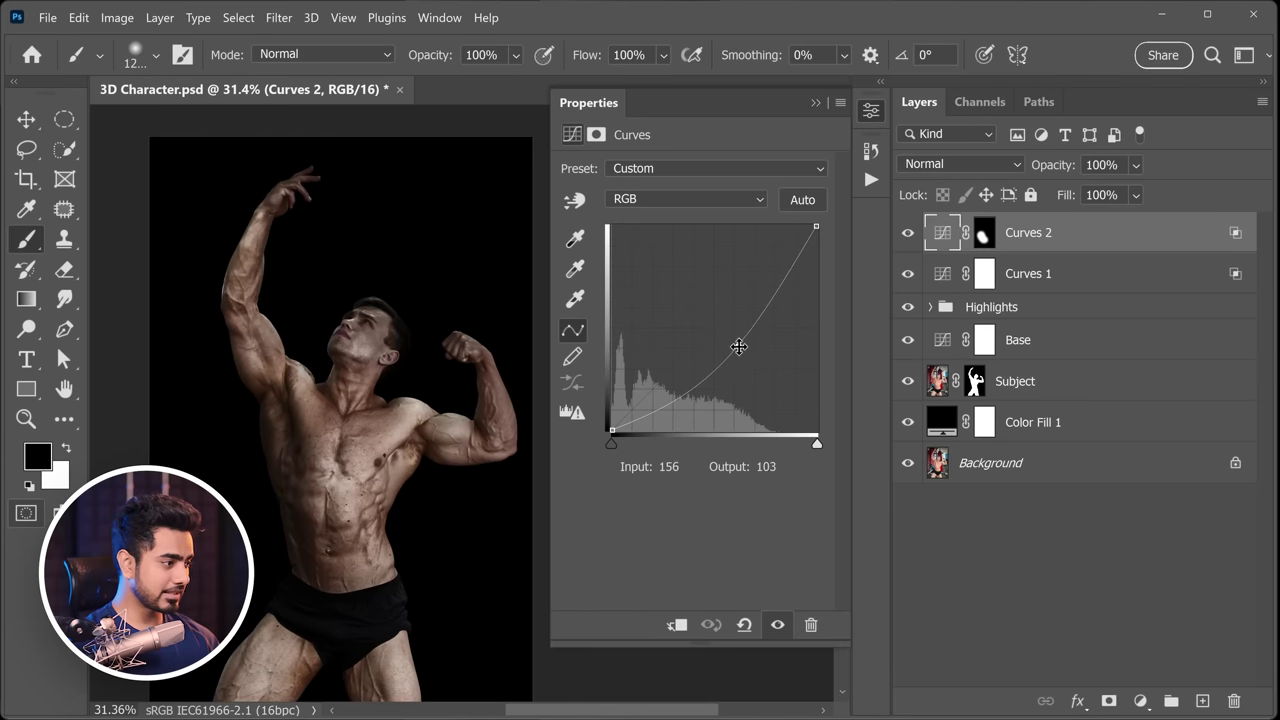
{"action": "left_click_drag", "start_coordinate": [738, 346], "coordinate": [733, 346]}
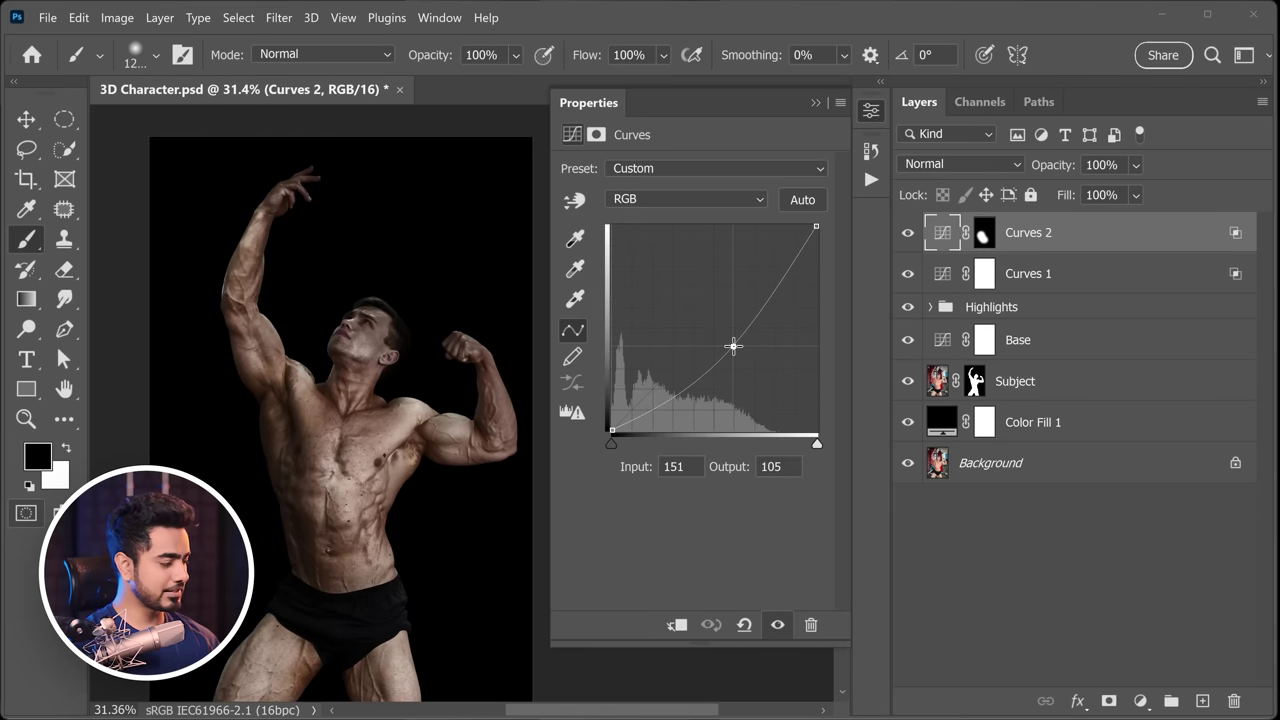
- Toggle the R Leg, L Leg, R Arm, L Arm and Torso curves to compare, leaving both leg curves hidden
{"action": "left_click", "coordinate": [814, 103]}
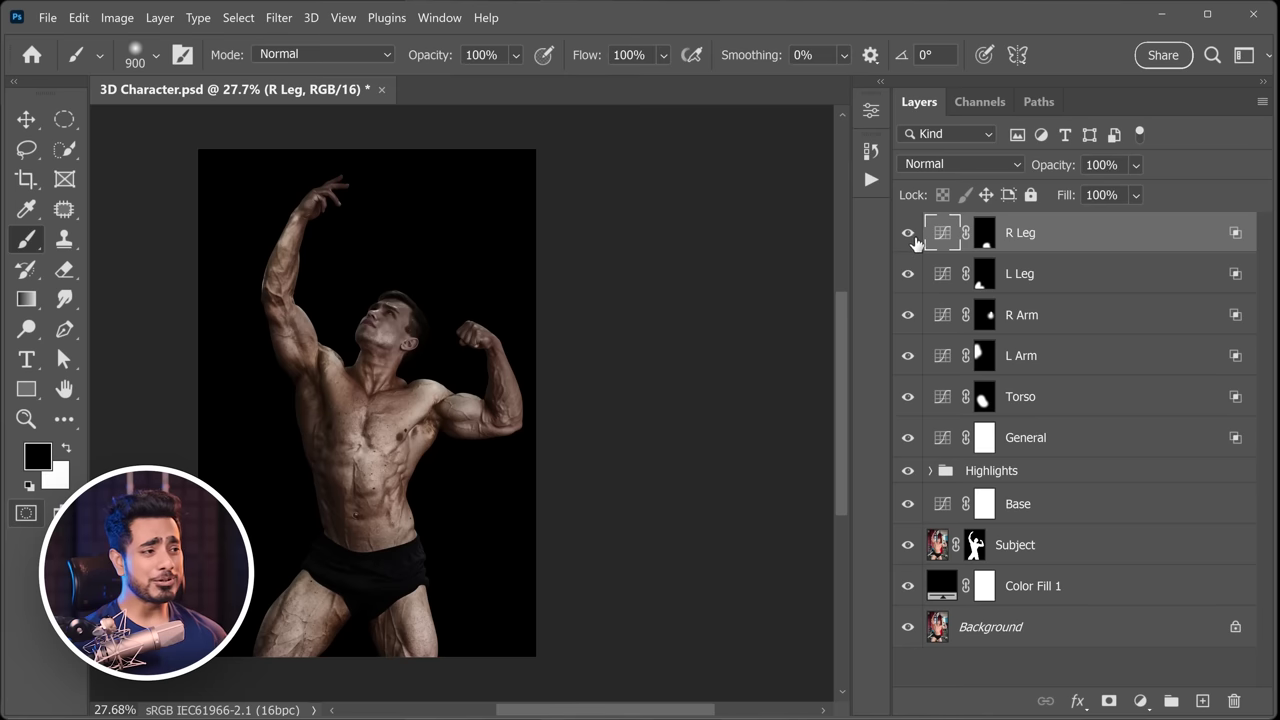
{"action": "left_click", "coordinate": [908, 233]}
{"action": "left_click_drag", "start_coordinate": [910, 313], "coordinate": [910, 392]}
{"action": "left_click", "coordinate": [907, 399]}
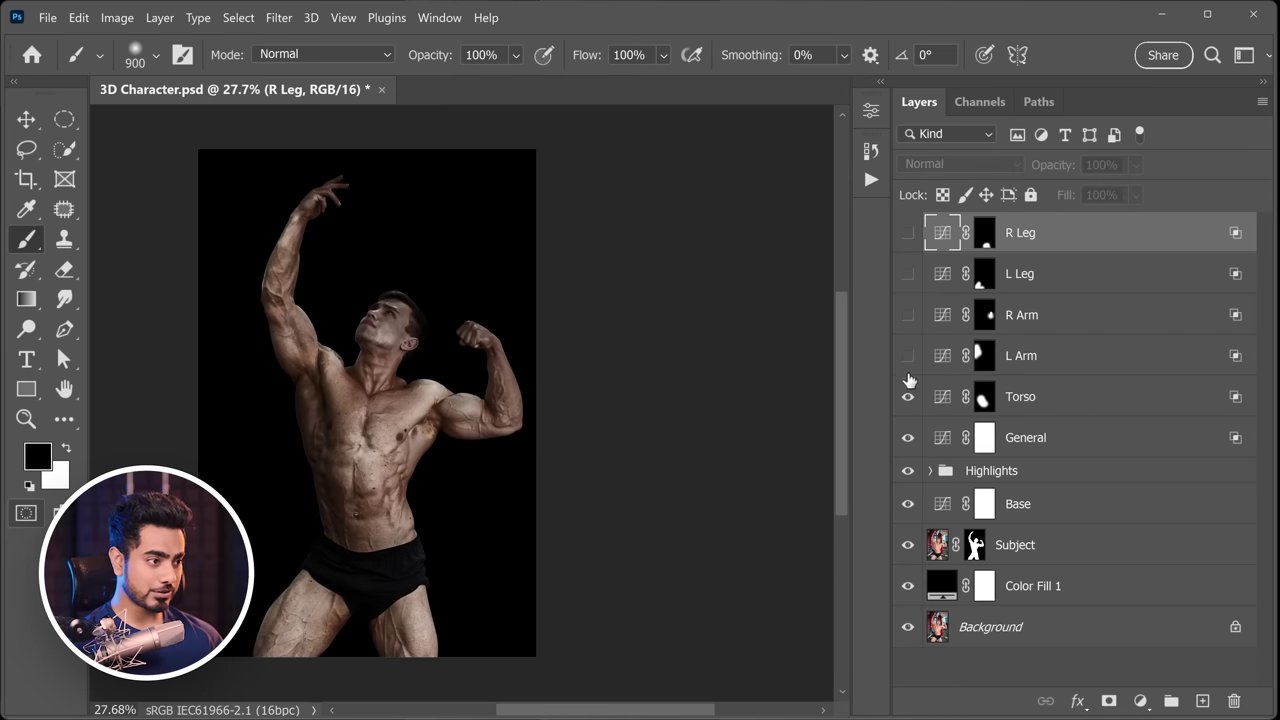
{"action": "left_click", "coordinate": [908, 358]}
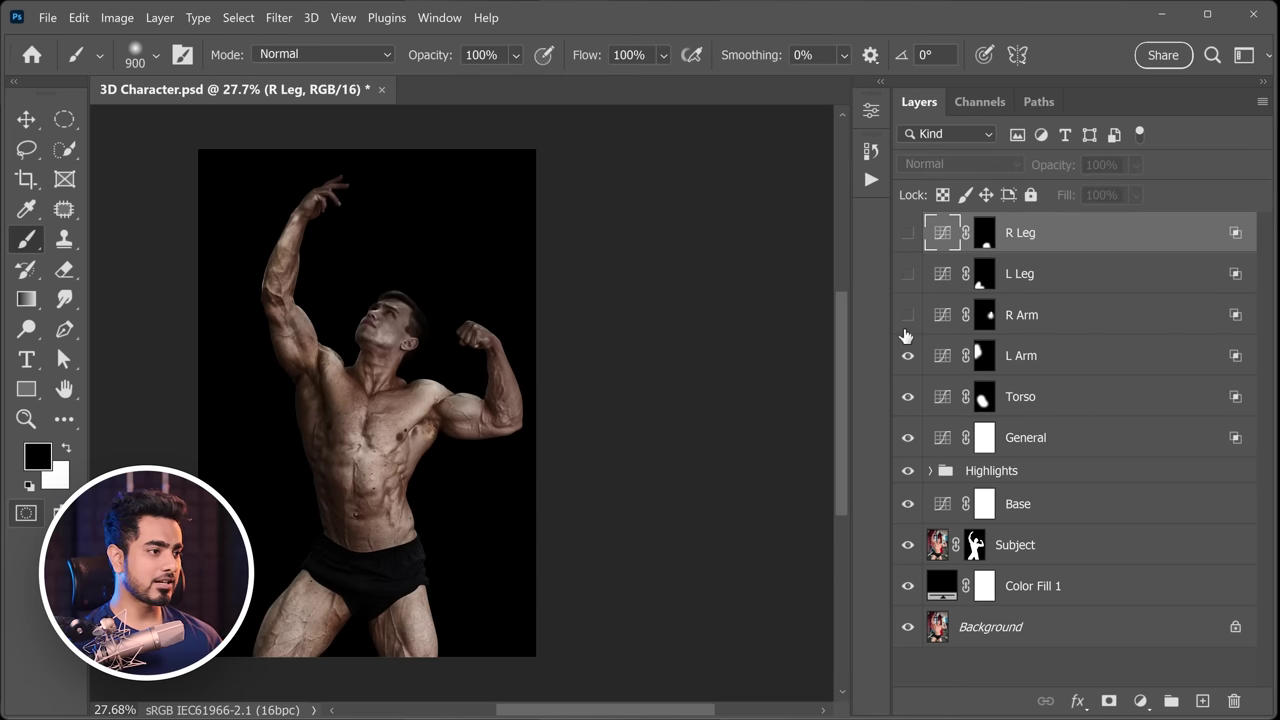
- Show both leg curves again and group the R Leg through General curves into a group named Shadows
{"action": "left_click", "coordinate": [907, 274]}
{"action": "left_click", "coordinate": [908, 236]}
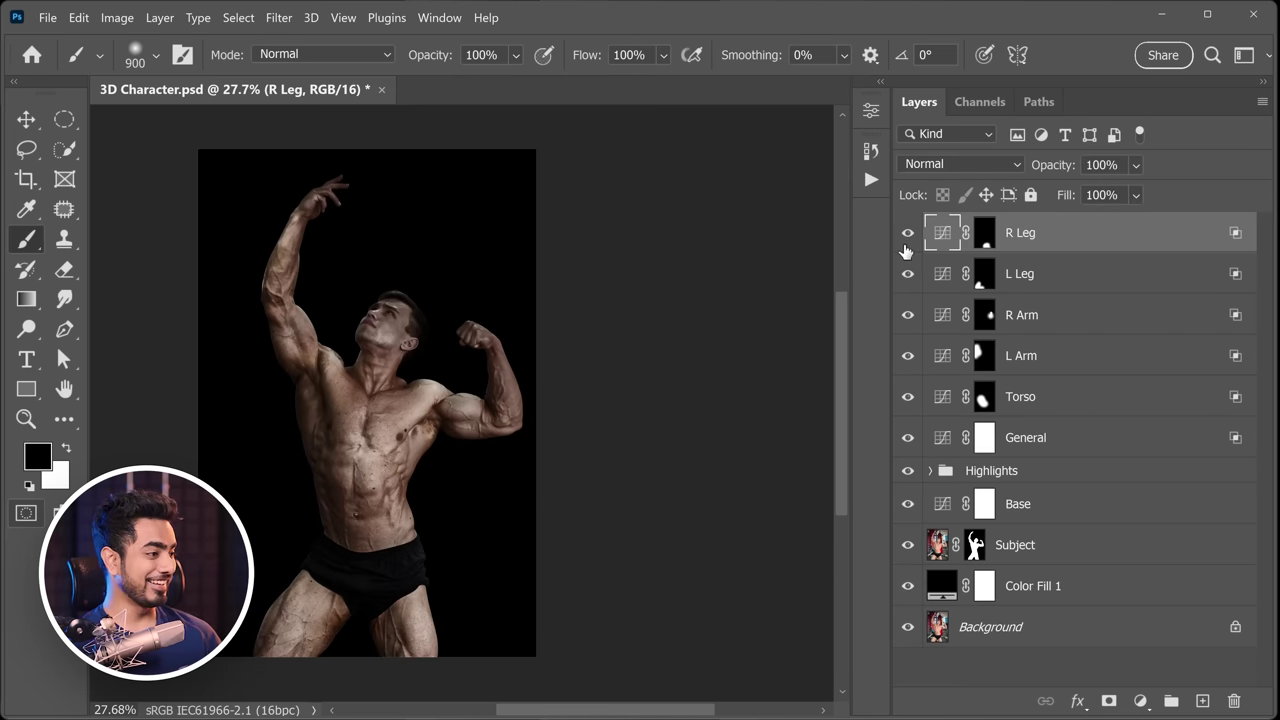
{"action": "left_click", "coordinate": [1093, 250]}
{"action": "key", "text": "x"}
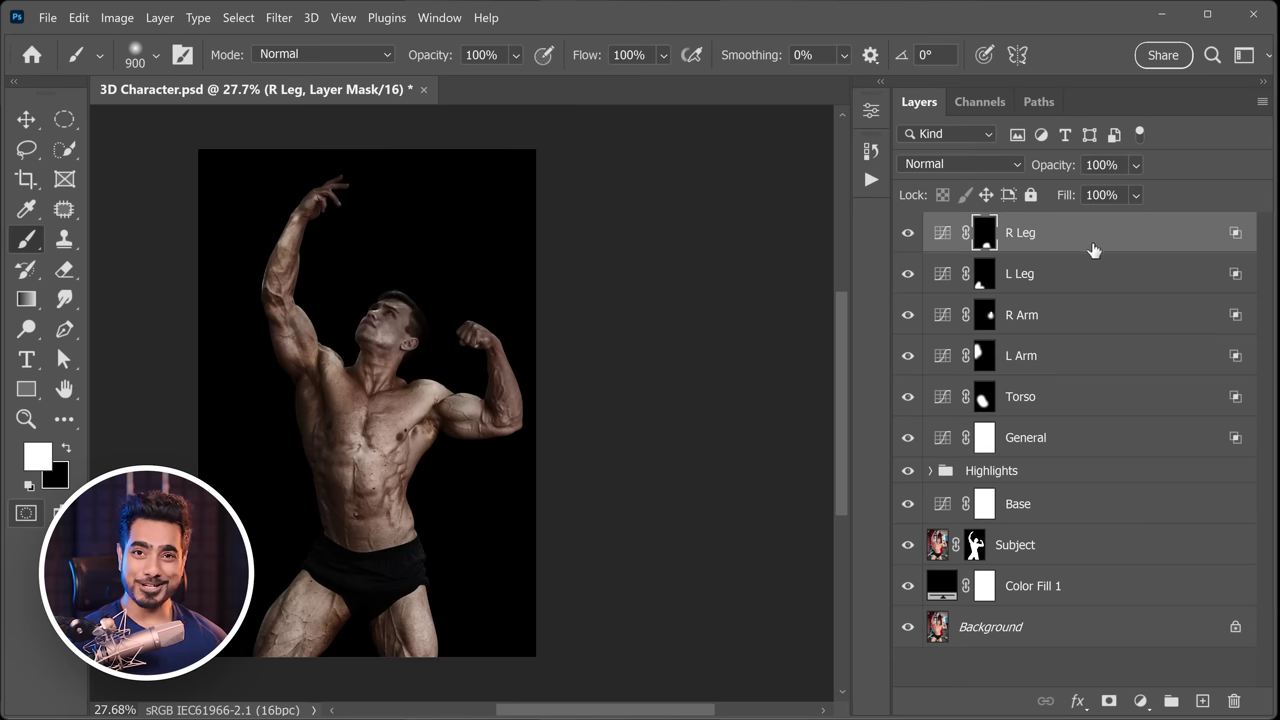
{"action": "left_click", "coordinate": [1088, 446], "text": "shift"}
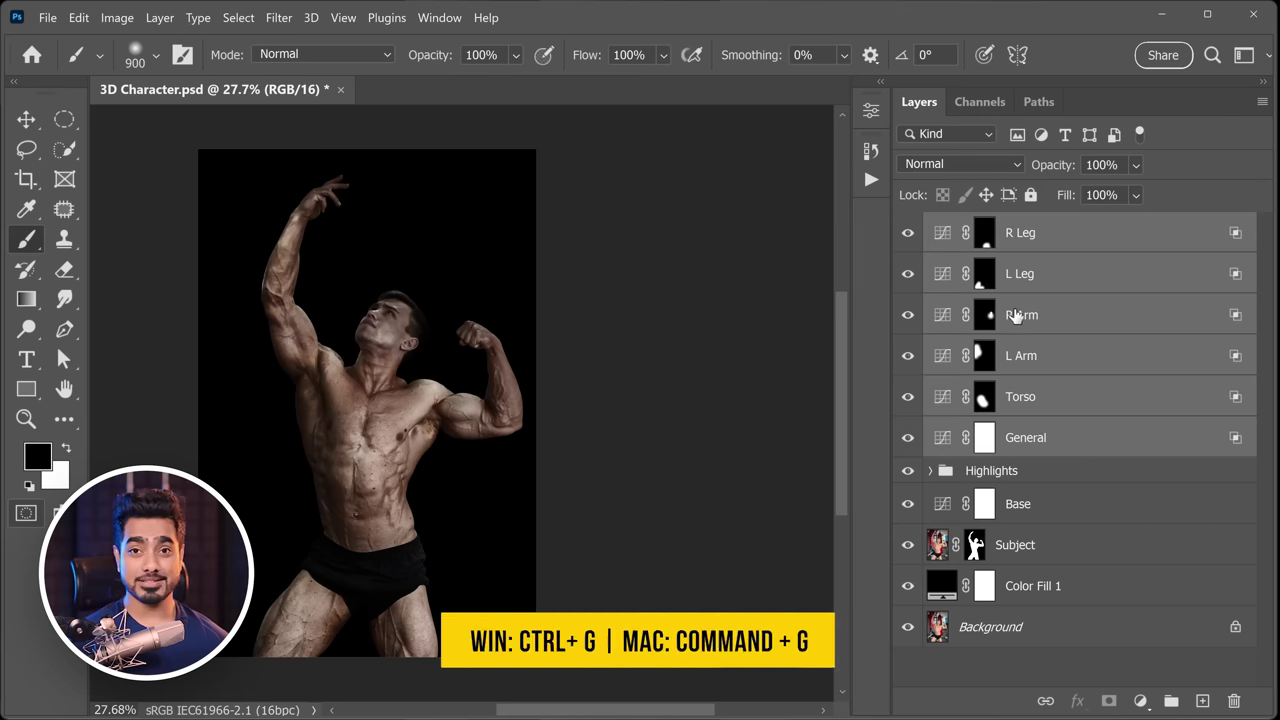
{"action": "key", "text": "ctrl+g"}
{"action": "double_click", "coordinate": [985, 225]}
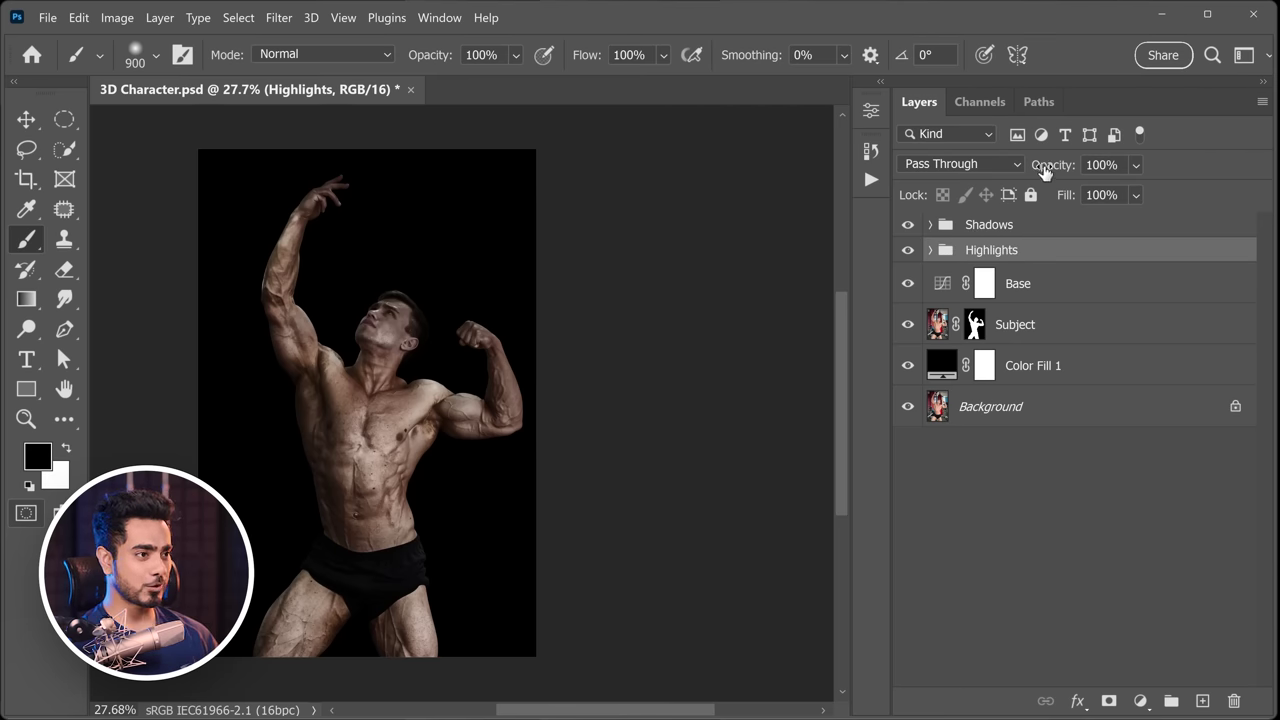
- Lower the Highlights group to 72% opacity and the Shadows group to 84%
{"action": "left_click_drag", "start_coordinate": [1046, 172], "coordinate": [1029, 175]}
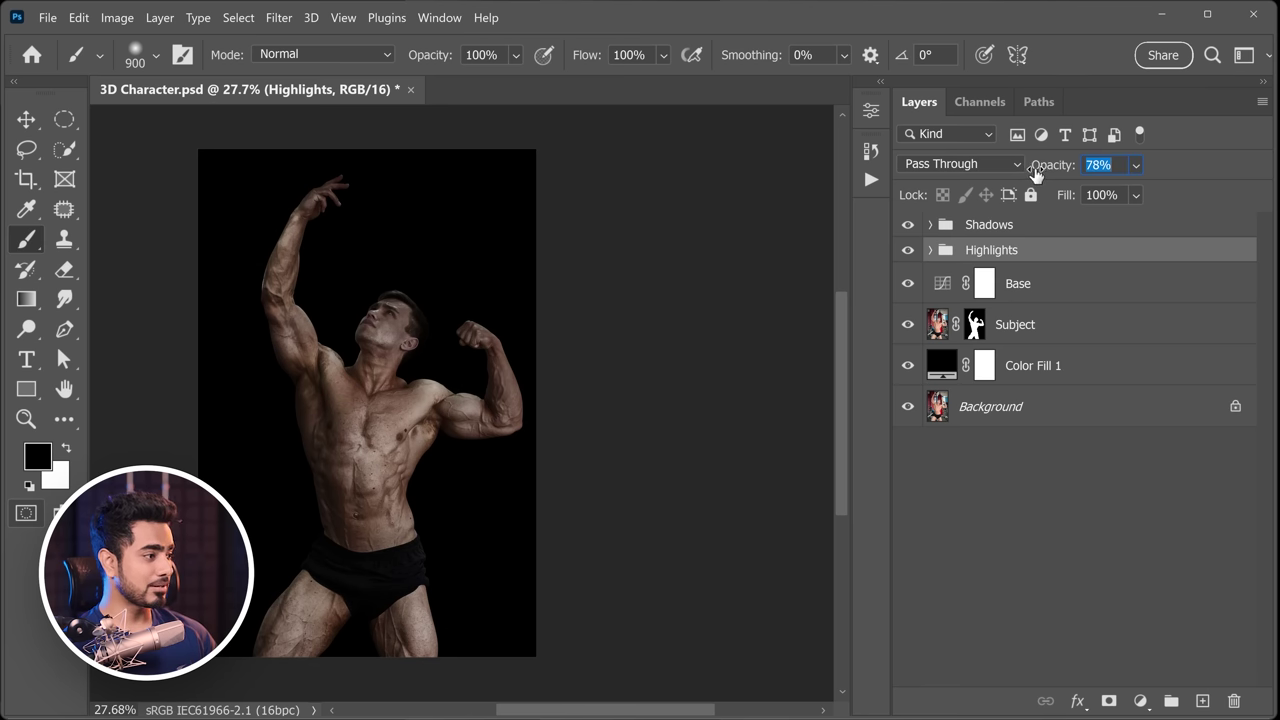
{"action": "key", "text": "Return"}
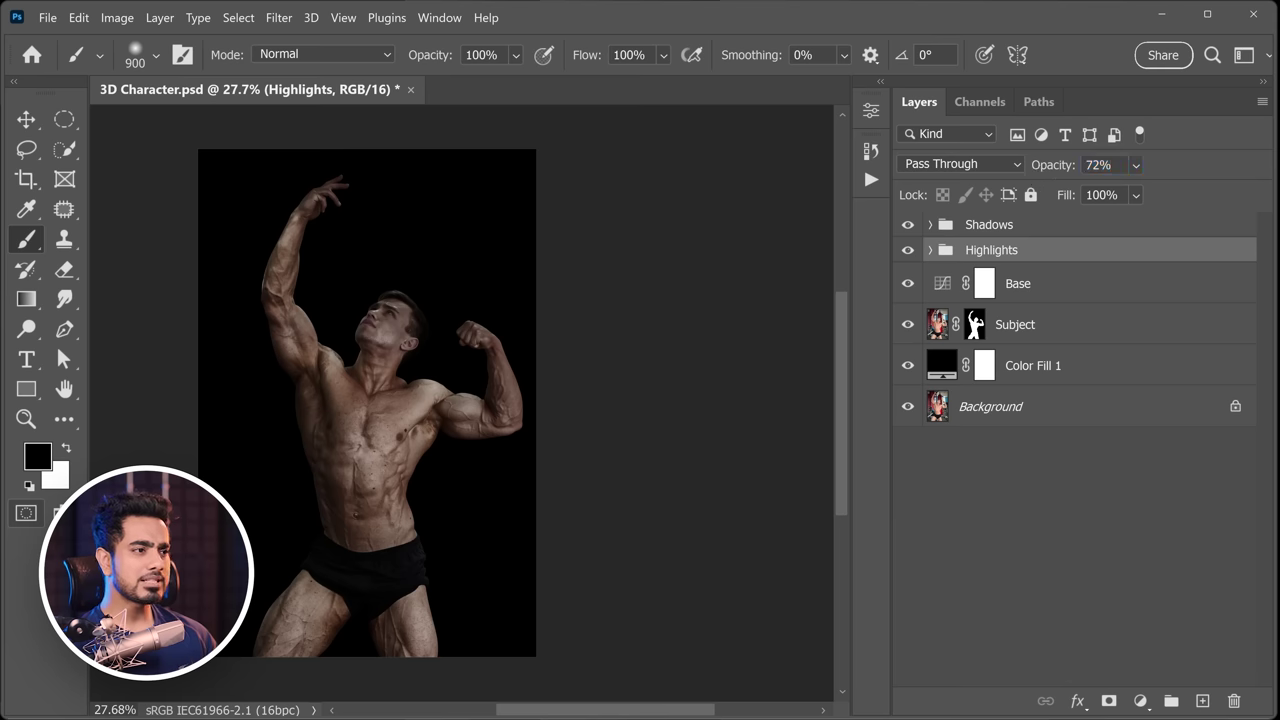
{"action": "left_click", "coordinate": [1021, 225]}
{"action": "left_click_drag", "start_coordinate": [1071, 172], "coordinate": [1018, 174]}
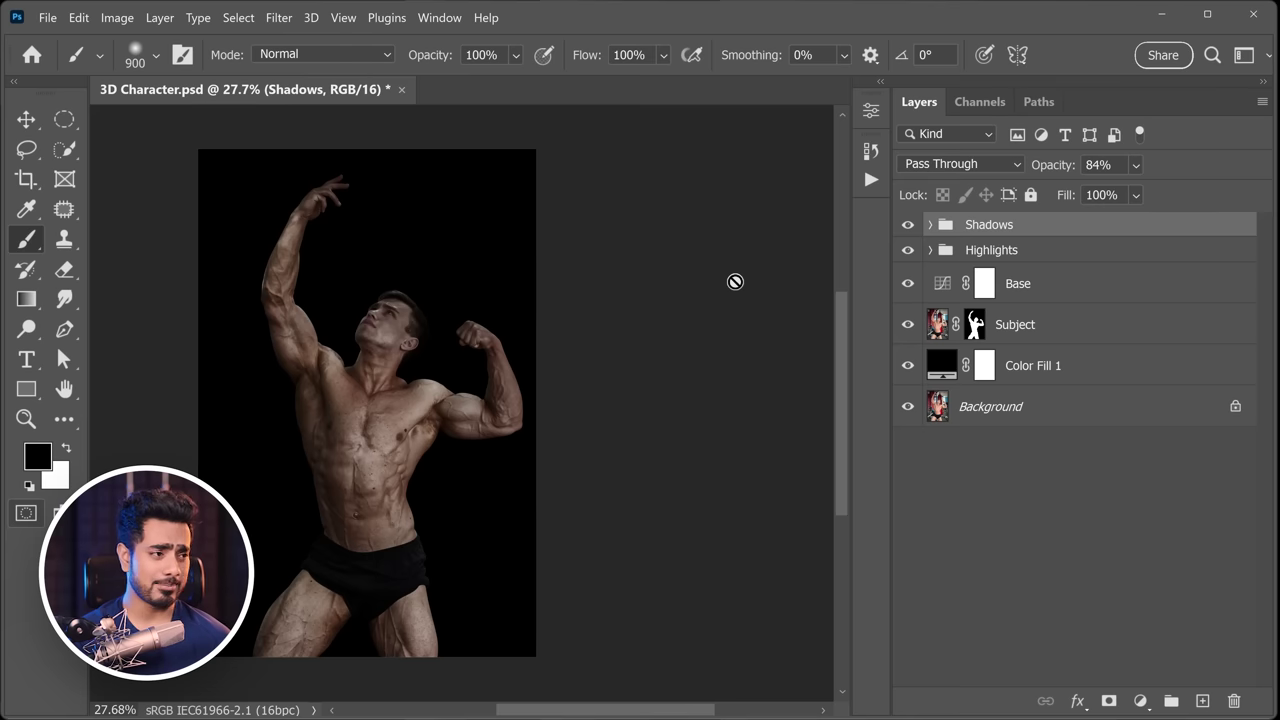
- Add a Curves 1 adjustment on top with the white point at 178 and black point at 6
{"action": "left_click", "coordinate": [1140, 701]}
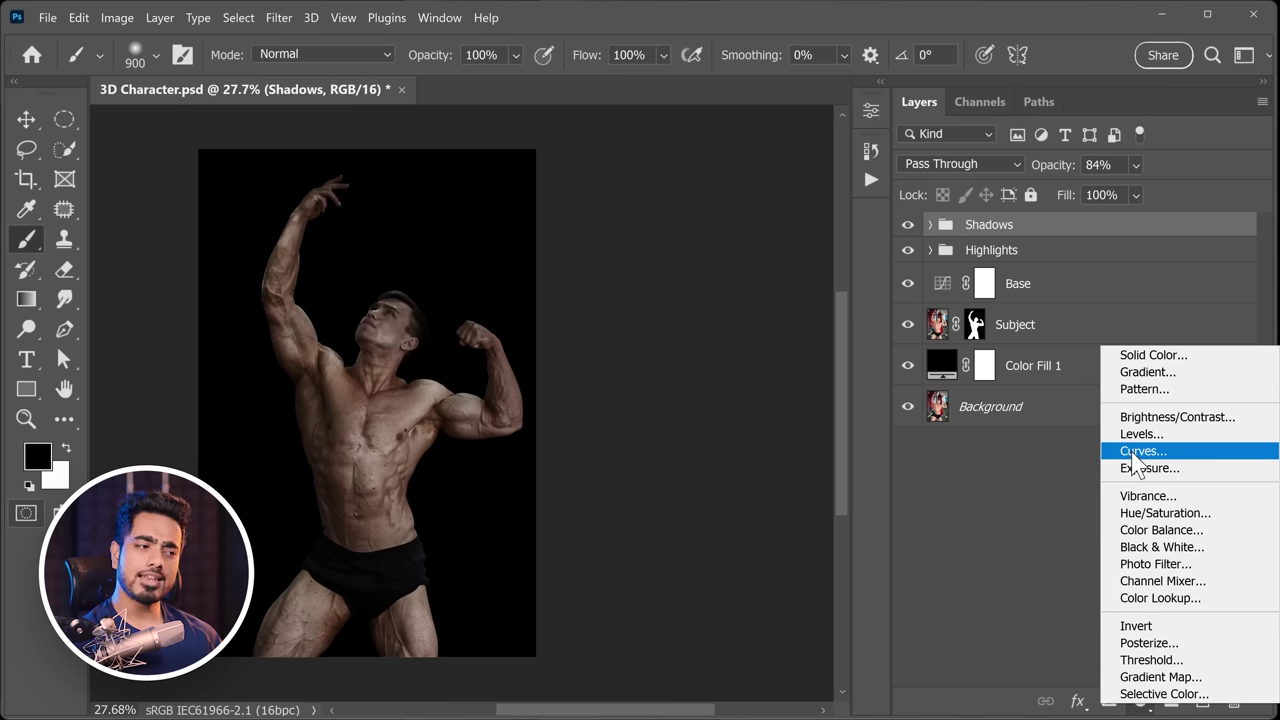
{"action": "left_click", "coordinate": [1126, 459]}
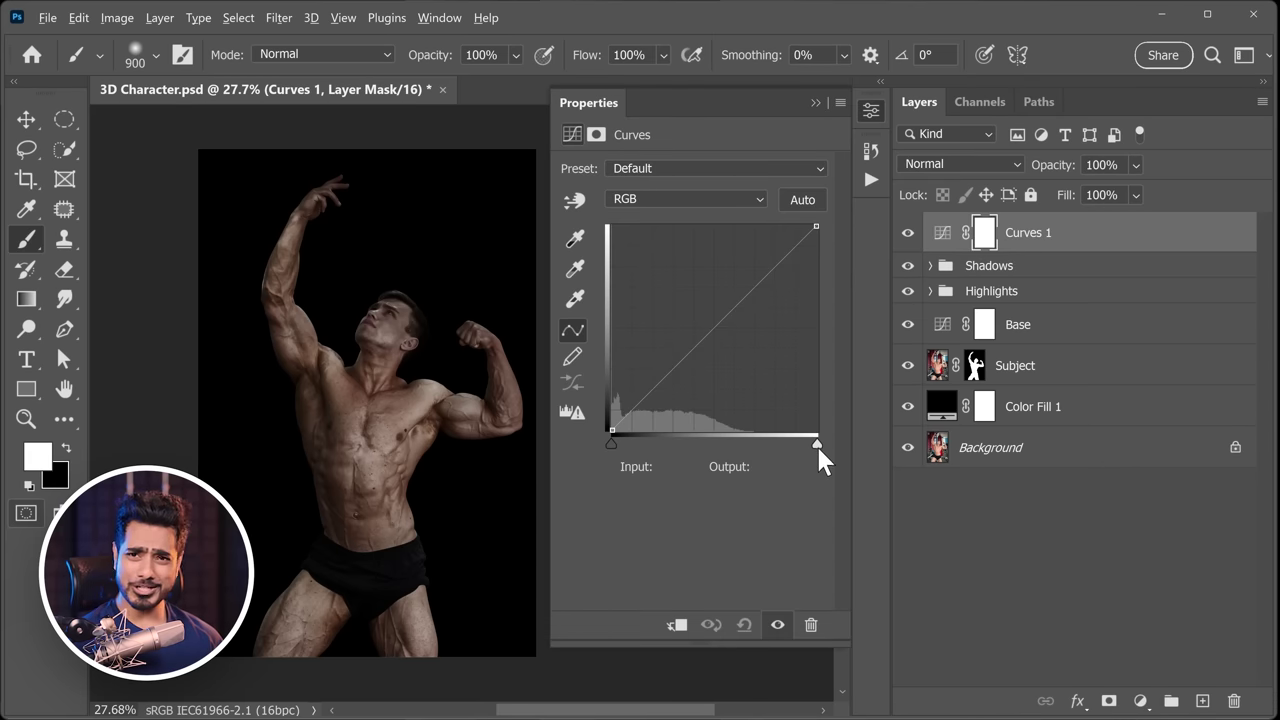
{"action": "left_click_drag", "start_coordinate": [818, 443], "coordinate": [747, 464]}
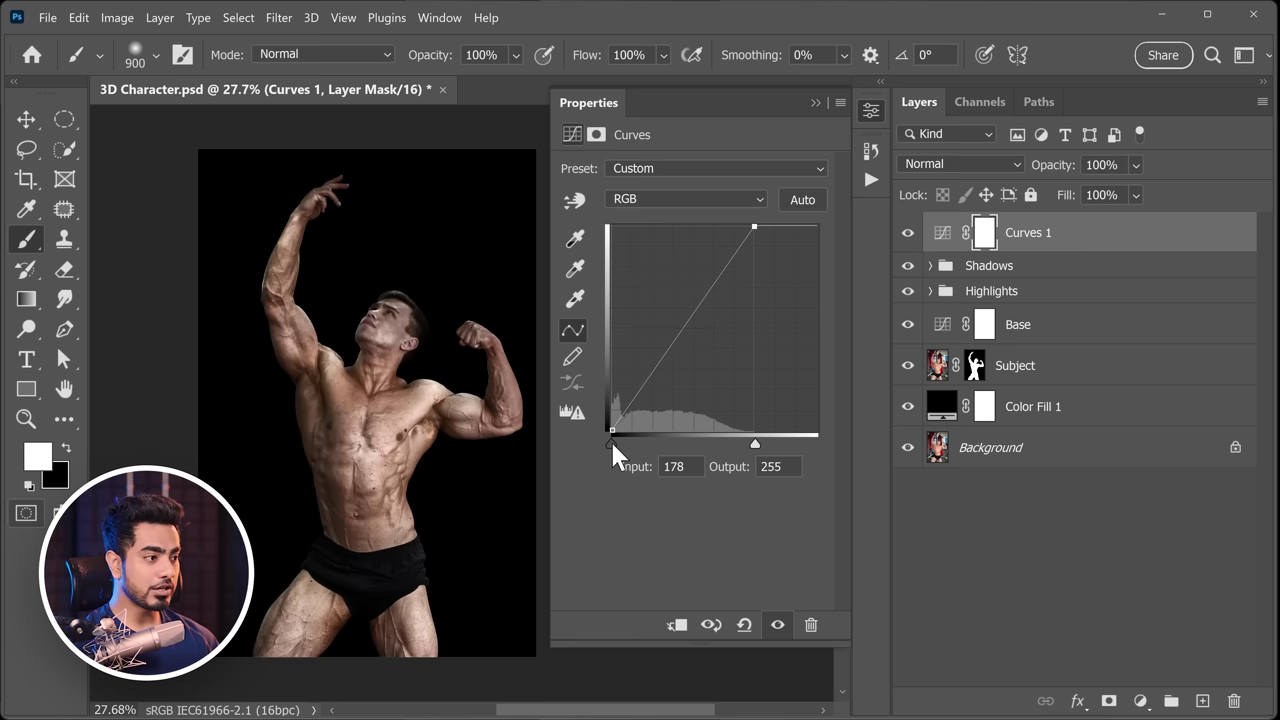
{"action": "mouse_move", "coordinate": [611, 447]}
{"action": "left_mouse_down"}
{"action": "mouse_move", "coordinate": [621, 451]}
{"action": "mouse_move", "coordinate": [614, 443]}
{"action": "left_mouse_up"}
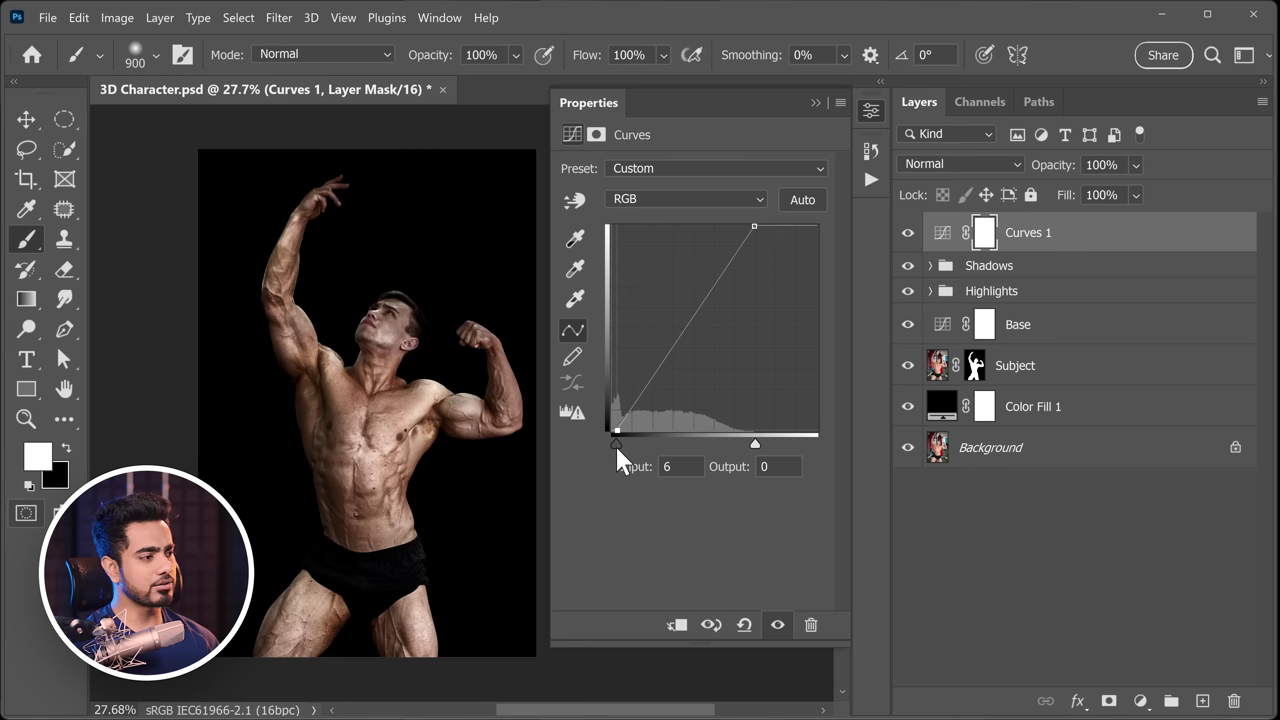
{"action": "left_click", "coordinate": [815, 103]}
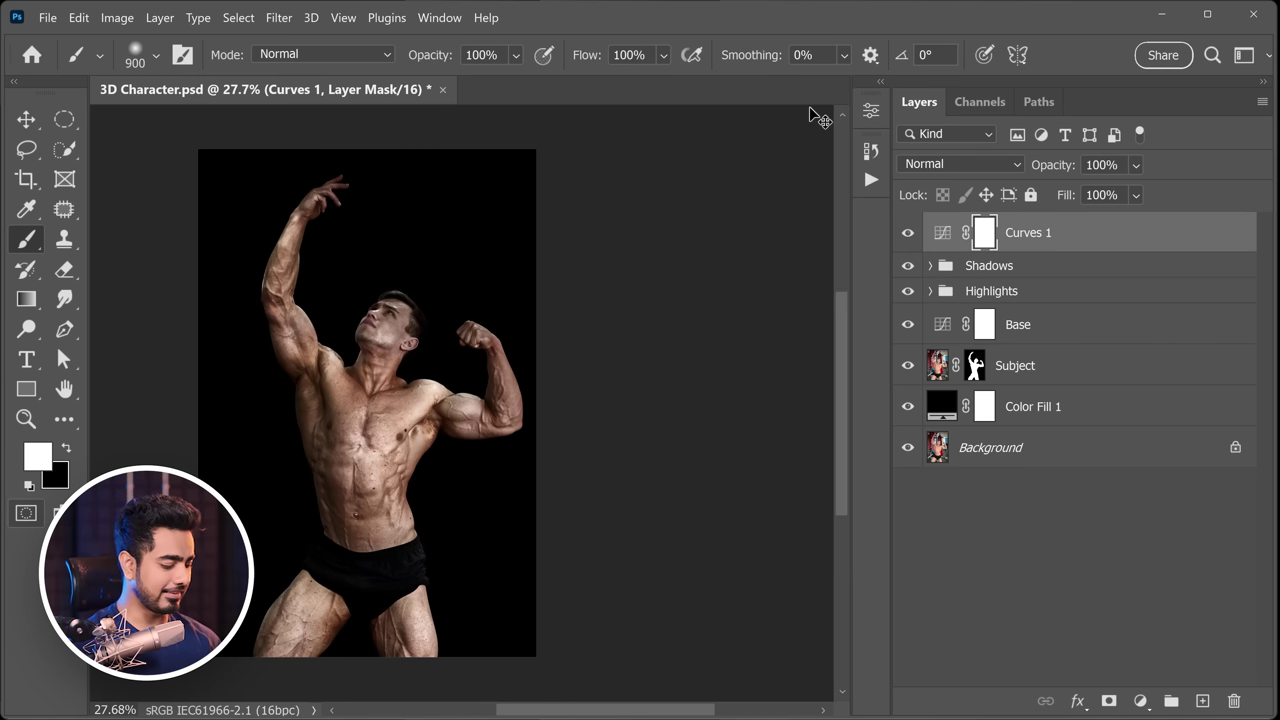
- Set the Curves 1 layer's blend mode to Luminosity
{"action": "key", "text": "ctrl+0"}
{"action": "left_click", "coordinate": [942, 232]}
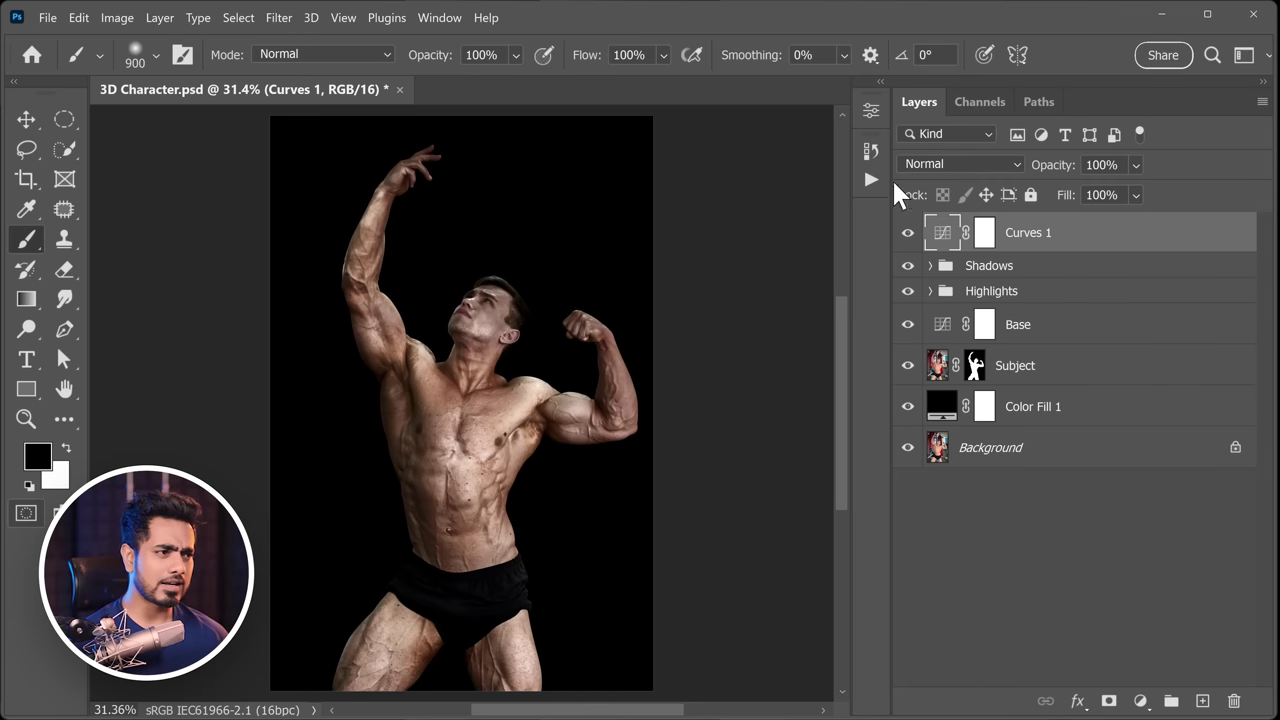
{"action": "left_click", "coordinate": [941, 165]}
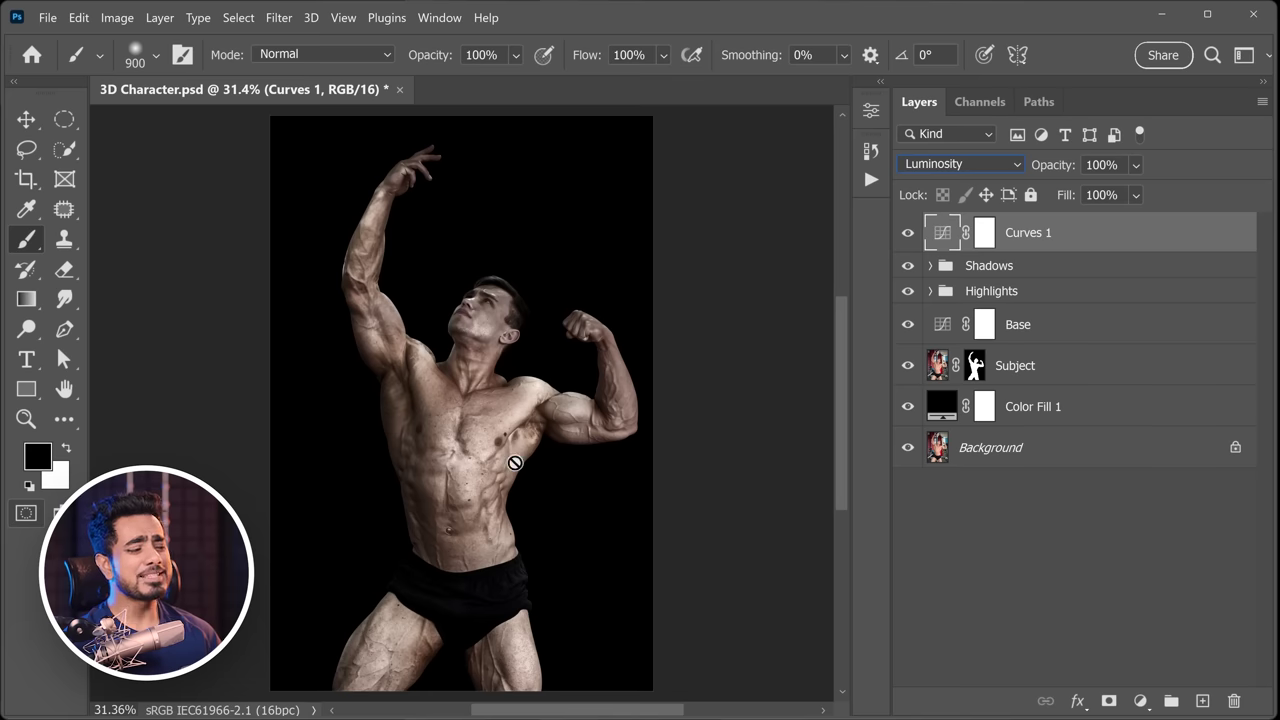
- Add a midtone point lifting input 62 to 80 in Curves 1, then zoom into the torso
{"action": "double_click", "coordinate": [942, 234]}
{"action": "left_click_drag", "start_coordinate": [660, 366], "coordinate": [662, 366]}
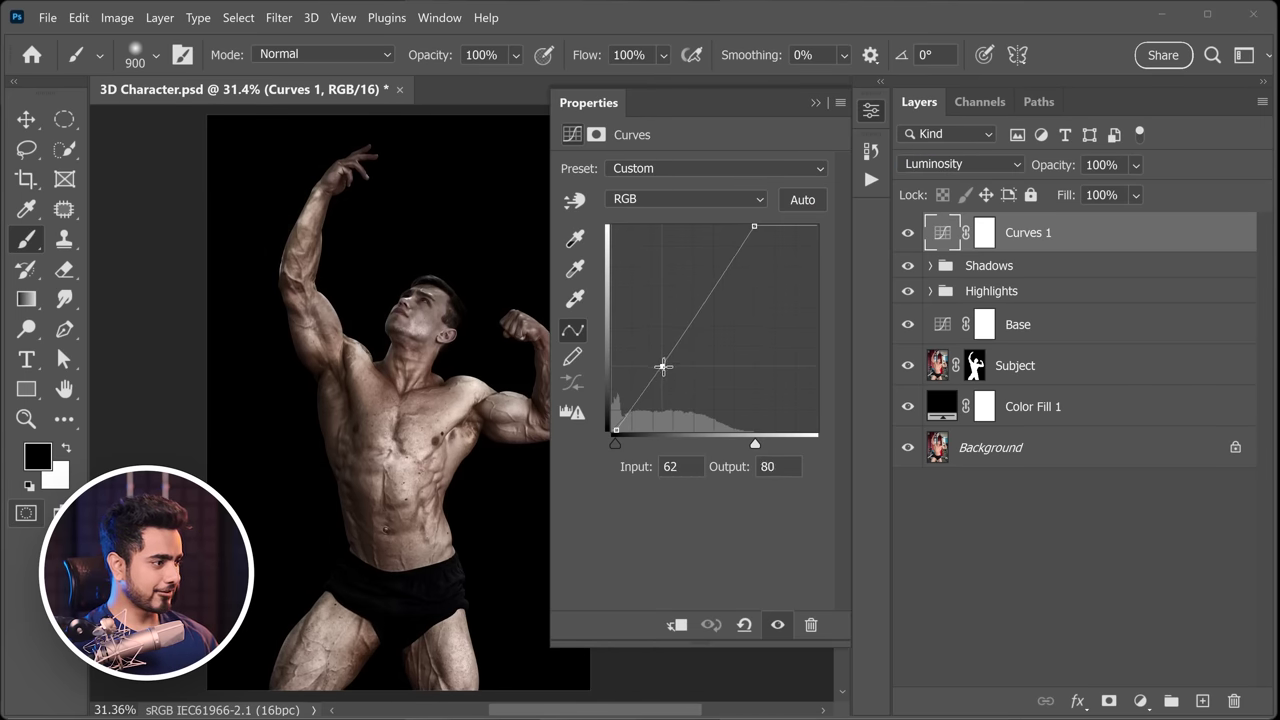
{"action": "left_click", "coordinate": [815, 102]}
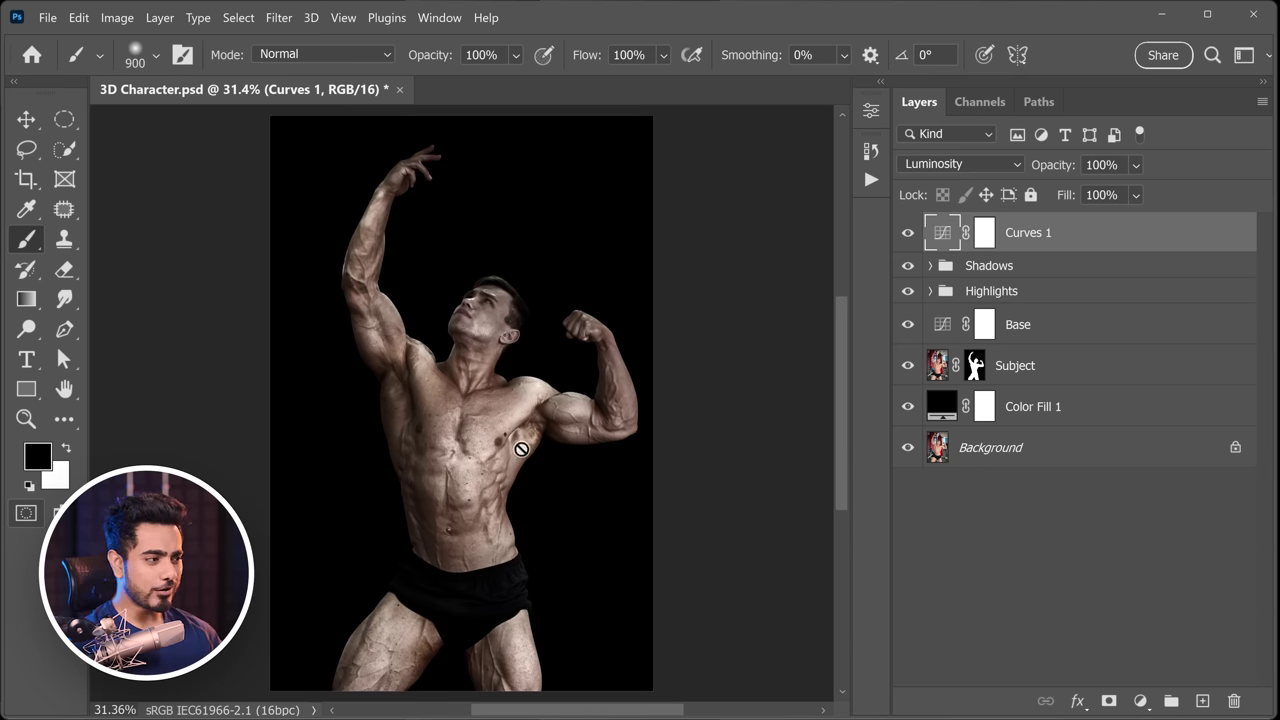
{"action": "mouse_move", "coordinate": [498, 488]}
{"action": "left_mouse_down"}
{"action": "mouse_move", "coordinate": [486, 491]}
{"action": "mouse_move", "coordinate": [531, 380]}
{"action": "mouse_move", "coordinate": [568, 398]}
{"action": "mouse_move", "coordinate": [551, 445]}
{"action": "left_mouse_up"}
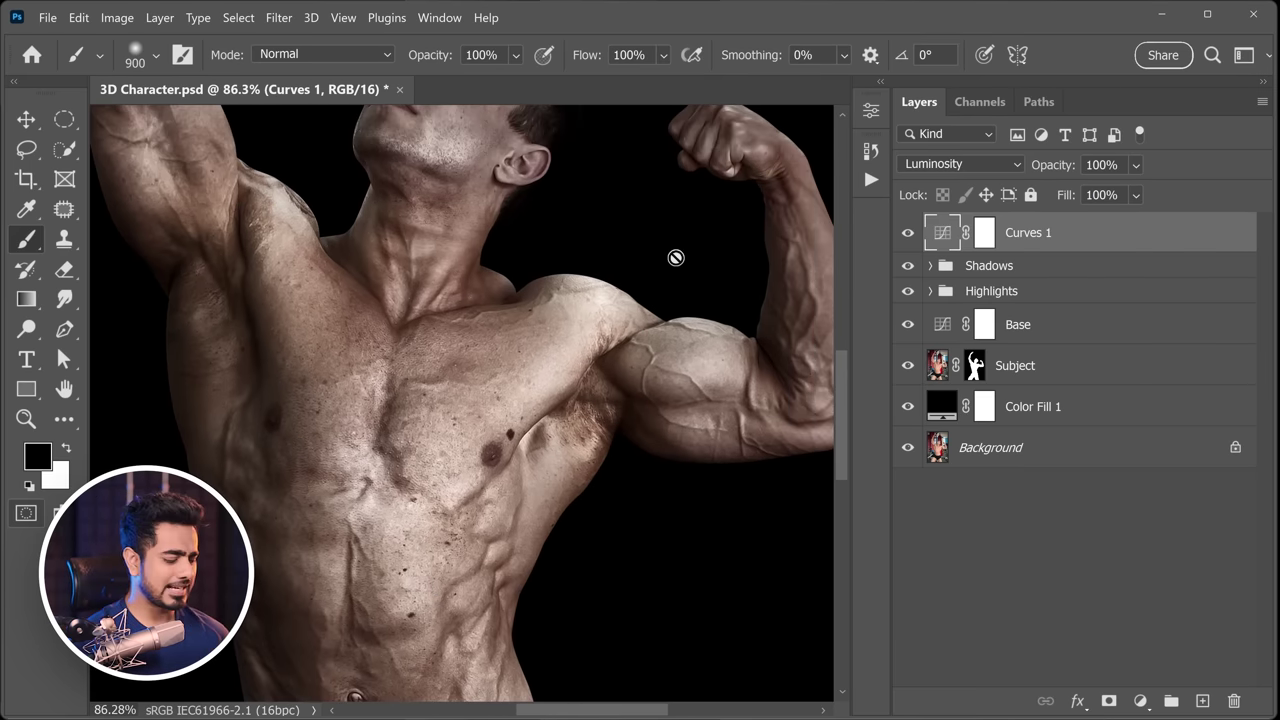
- Duplicate the Subject layer and patch out the first small dark mole on the chest
{"action": "left_click", "coordinate": [1046, 385]}
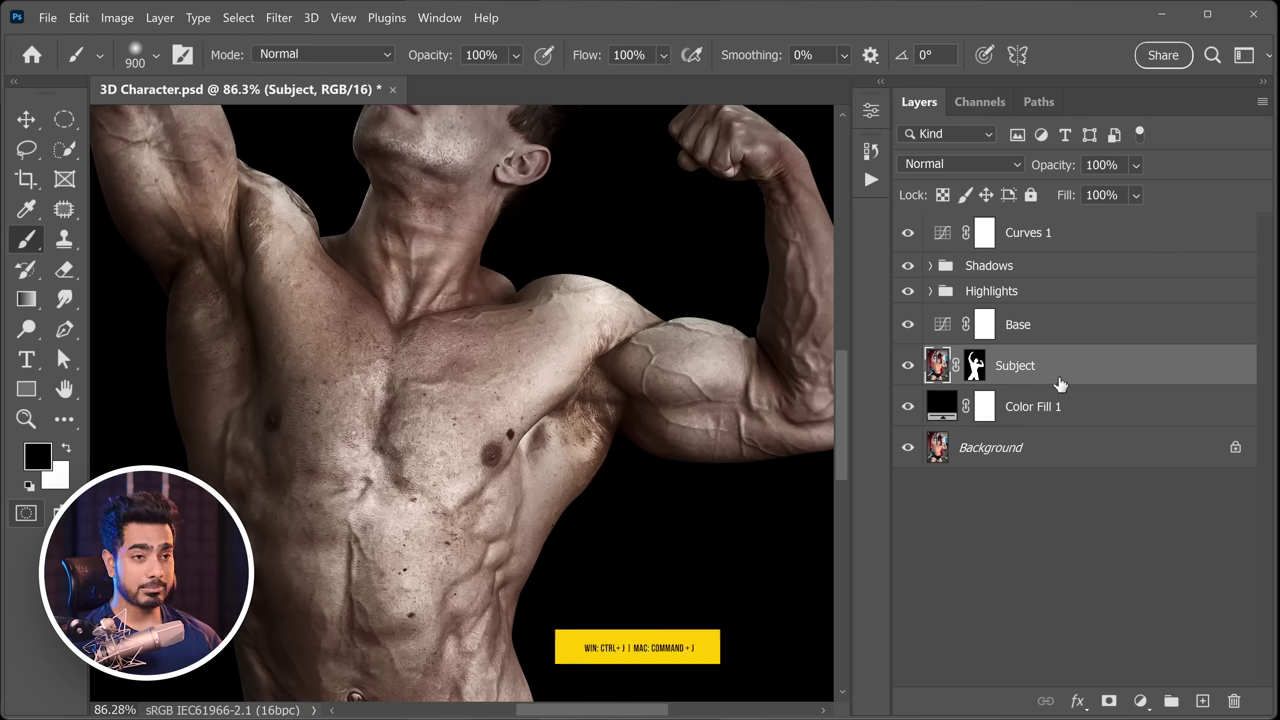
{"action": "key", "text": "ctrl+j"}
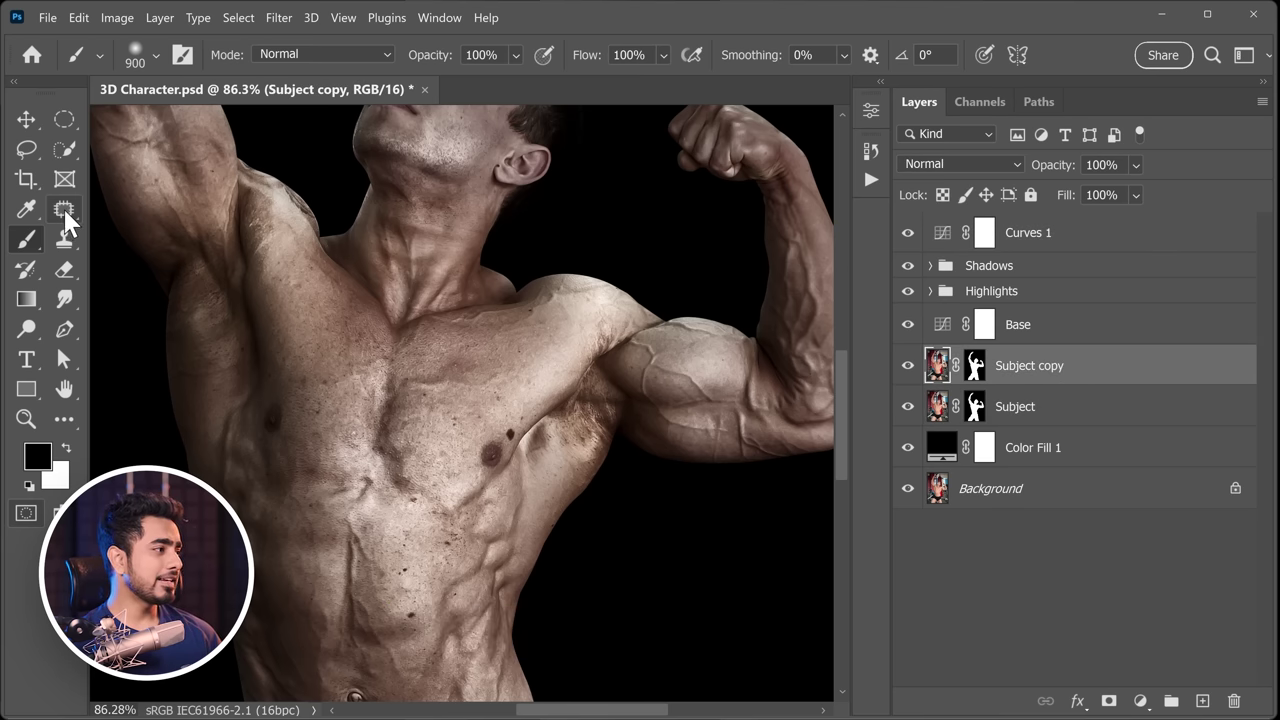
{"action": "left_click", "coordinate": [64, 212]}
{"action": "scroll", "coordinate": [500, 415], "scroll_direction": "up", "scroll_amount": 6}
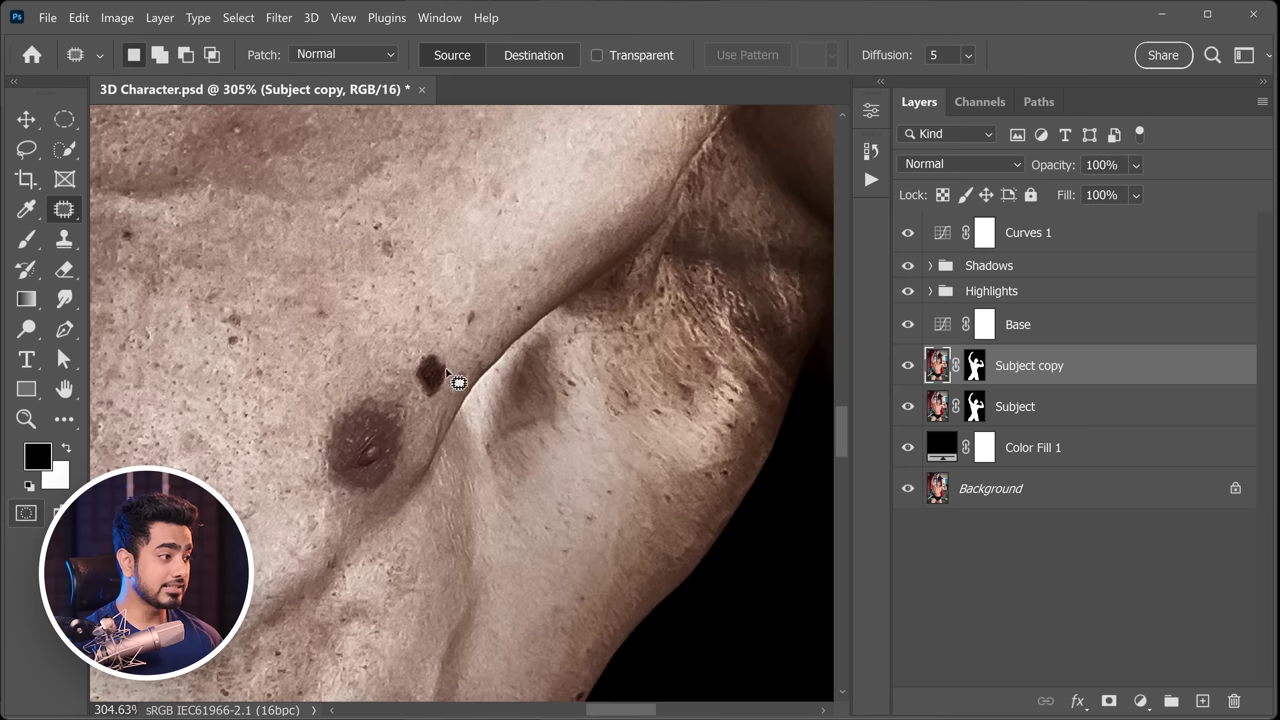
{"action": "mouse_move", "coordinate": [447, 370]}
{"action": "left_mouse_down"}
{"action": "mouse_move", "coordinate": [431, 357]}
{"action": "mouse_move", "coordinate": [420, 394]}
{"action": "mouse_move", "coordinate": [449, 409]}
{"action": "mouse_move", "coordinate": [447, 371]}
{"action": "mouse_move", "coordinate": [514, 286]}
{"action": "mouse_move", "coordinate": [500, 266]}
{"action": "mouse_move", "coordinate": [507, 288]}
{"action": "left_mouse_up"}
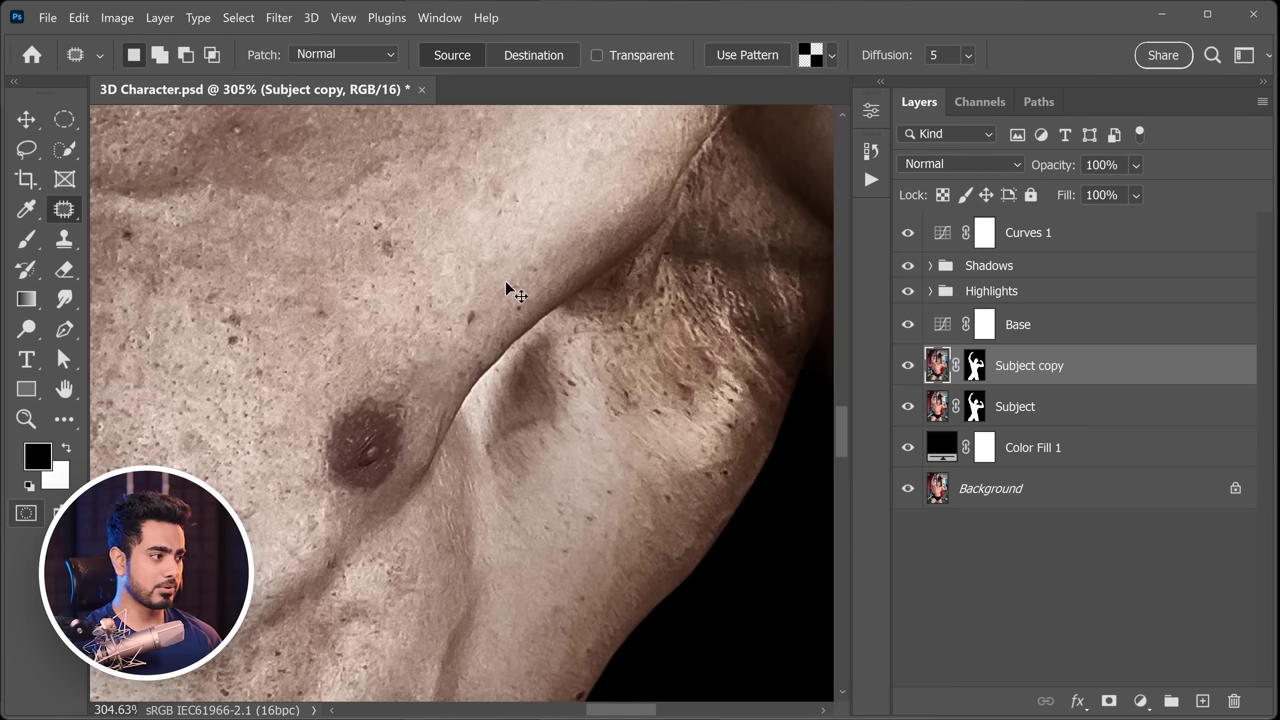
{"action": "key", "text": "ctrl+d"}
- Patch the remaining chest moles onto nearby clean skin with the Patch tool
{"action": "scroll", "coordinate": [510, 290], "scroll_direction": "down", "scroll_amount": 5}
{"action": "scroll", "coordinate": [402, 493], "scroll_direction": "up", "scroll_amount": 4}
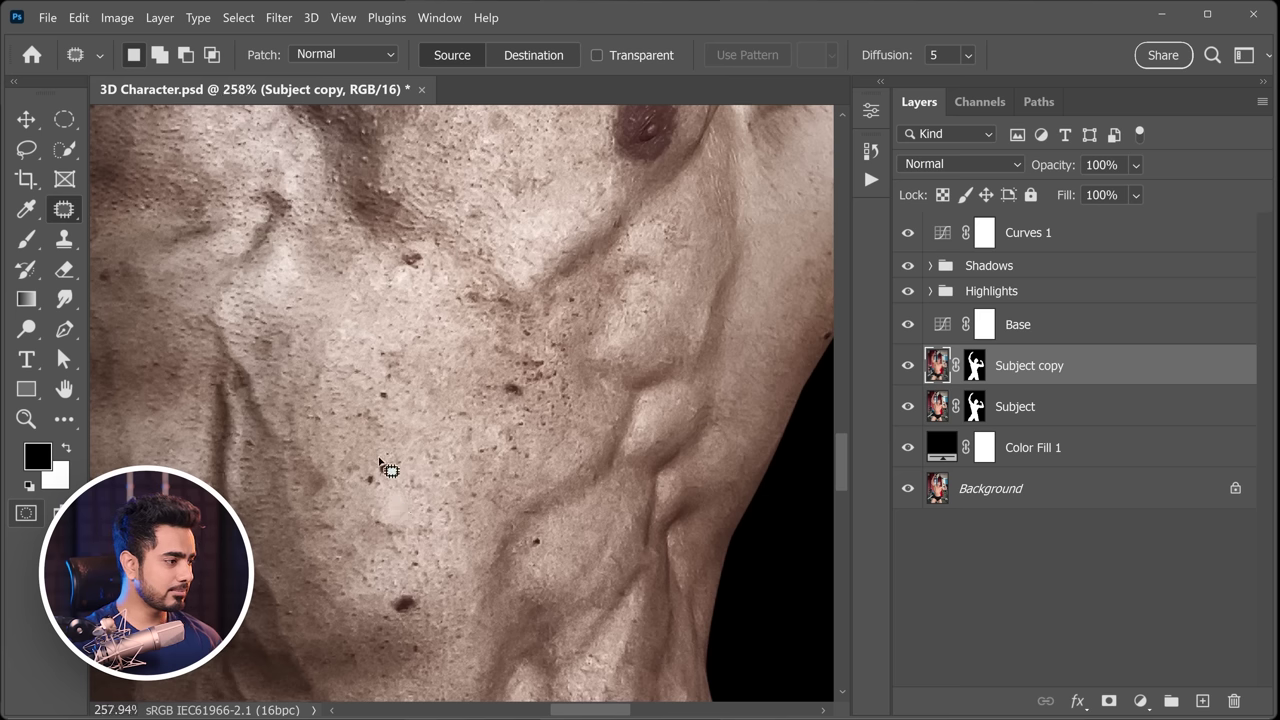
{"action": "left_click_drag", "start_coordinate": [390, 614], "coordinate": [426, 610]}
{"action": "left_click_drag", "start_coordinate": [405, 604], "coordinate": [394, 543]}
{"action": "key", "text": "ctrl+d"}
{"action": "left_click_drag", "start_coordinate": [412, 250], "coordinate": [418, 305]}
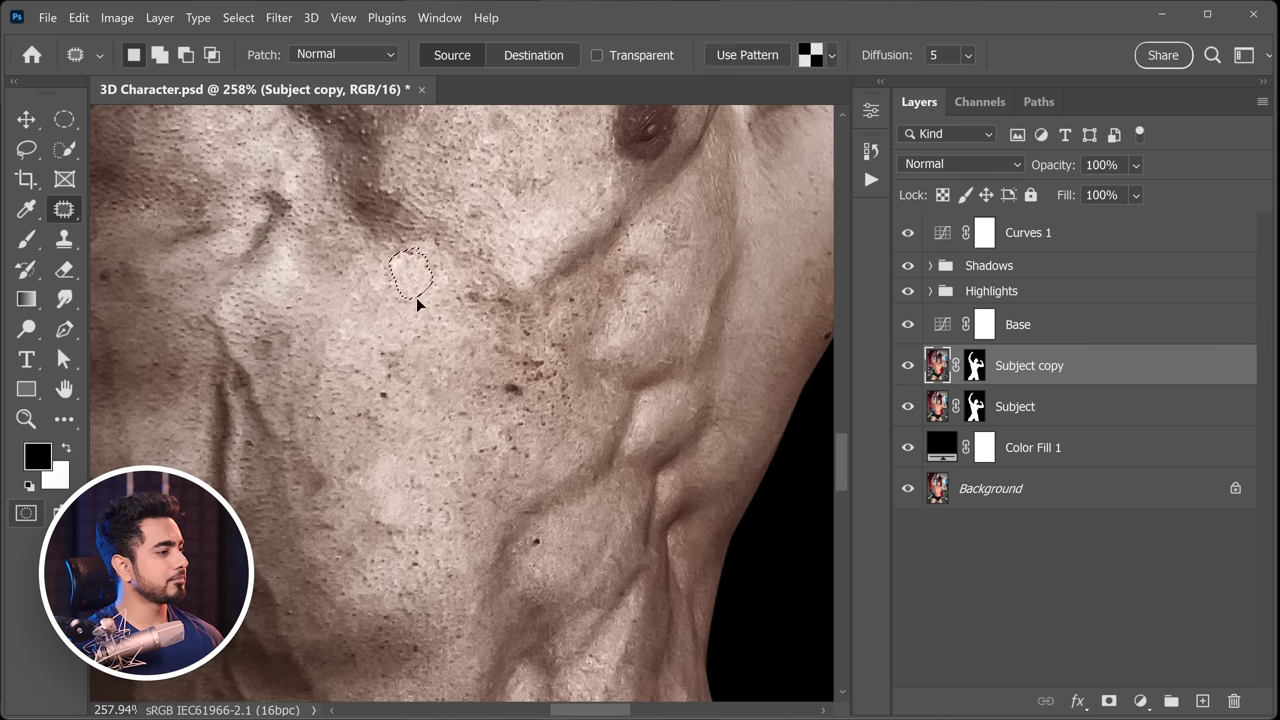
{"action": "key", "text": "ctrl+d"}
{"action": "left_click_drag", "start_coordinate": [534, 397], "coordinate": [532, 395]}
{"action": "left_click_drag", "start_coordinate": [526, 386], "coordinate": [466, 409]}
{"action": "key", "text": "ctrl+d"}
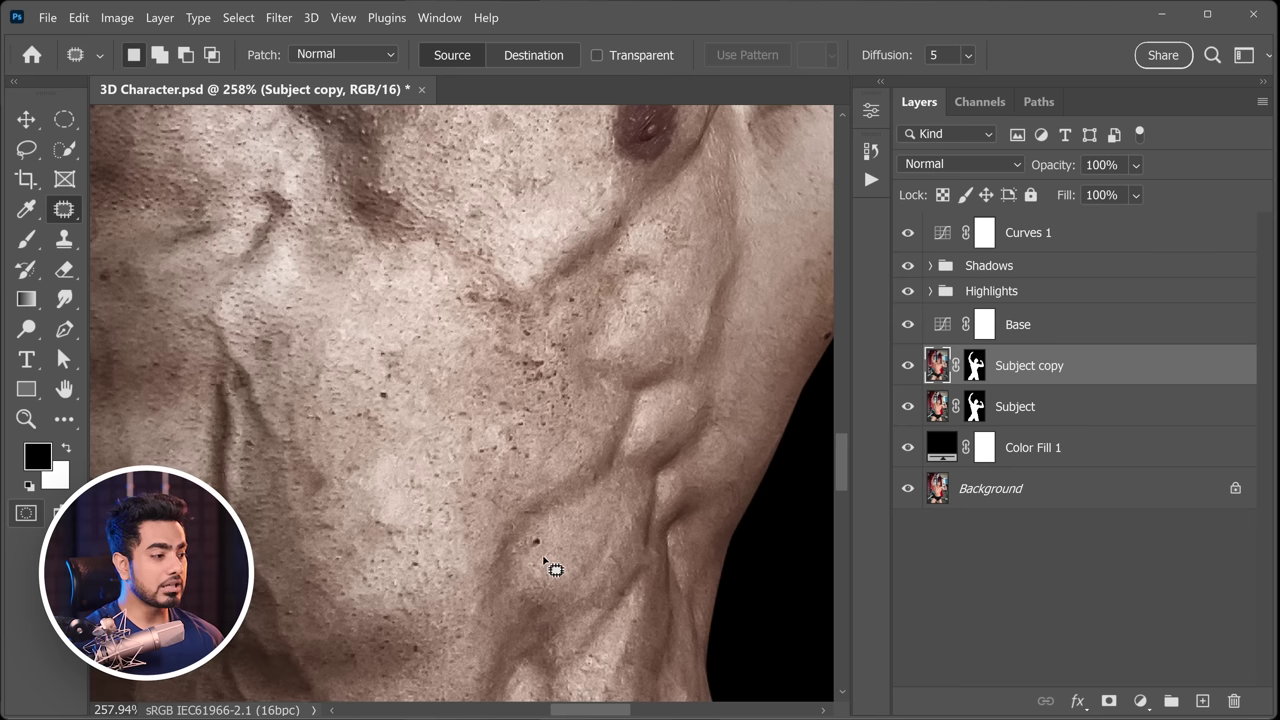
{"action": "mouse_move", "coordinate": [551, 568]}
{"action": "left_mouse_down"}
{"action": "mouse_move", "coordinate": [550, 538]}
{"action": "mouse_move", "coordinate": [523, 541]}
{"action": "mouse_move", "coordinate": [586, 537]}
{"action": "left_mouse_up"}
{"action": "key", "text": "ctrl+d"}
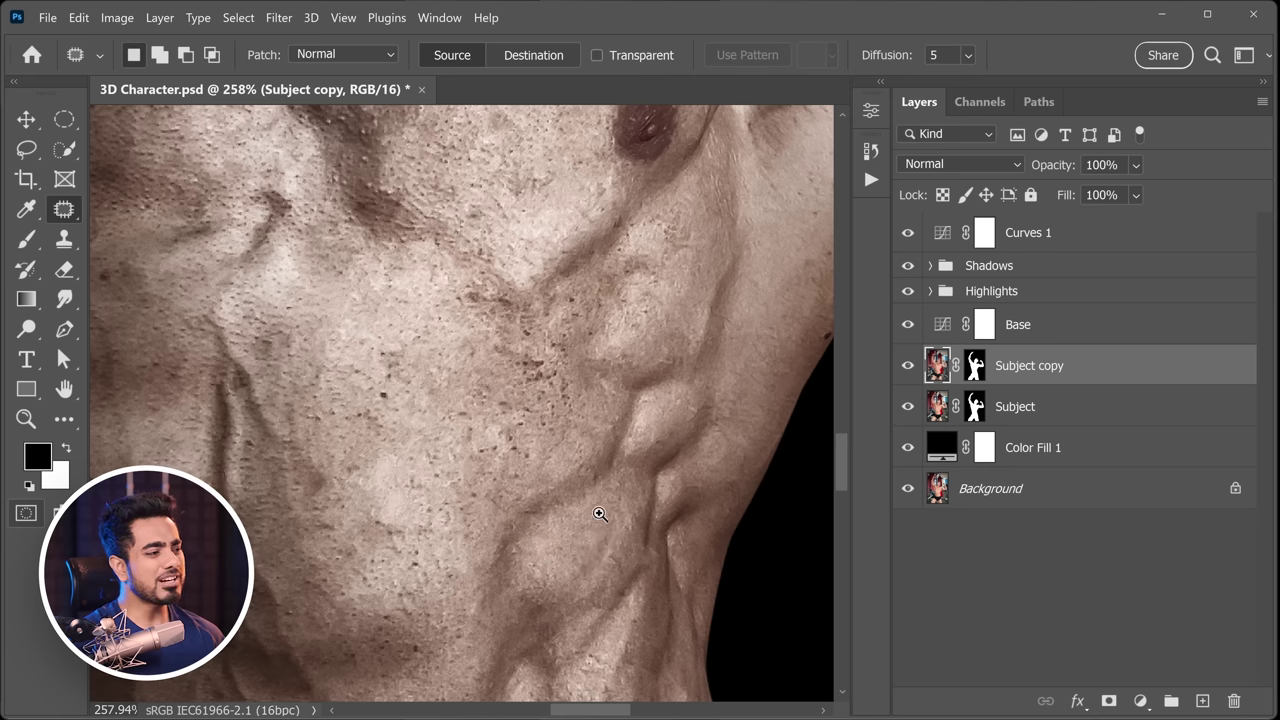
- Lower the Subject copy layer's opacity to 56% to soften the retouched skin
{"action": "scroll", "coordinate": [600, 514], "scroll_direction": "down", "scroll_amount": 5}
{"action": "scroll", "coordinate": [623, 334], "scroll_direction": "up", "scroll_amount": 1}
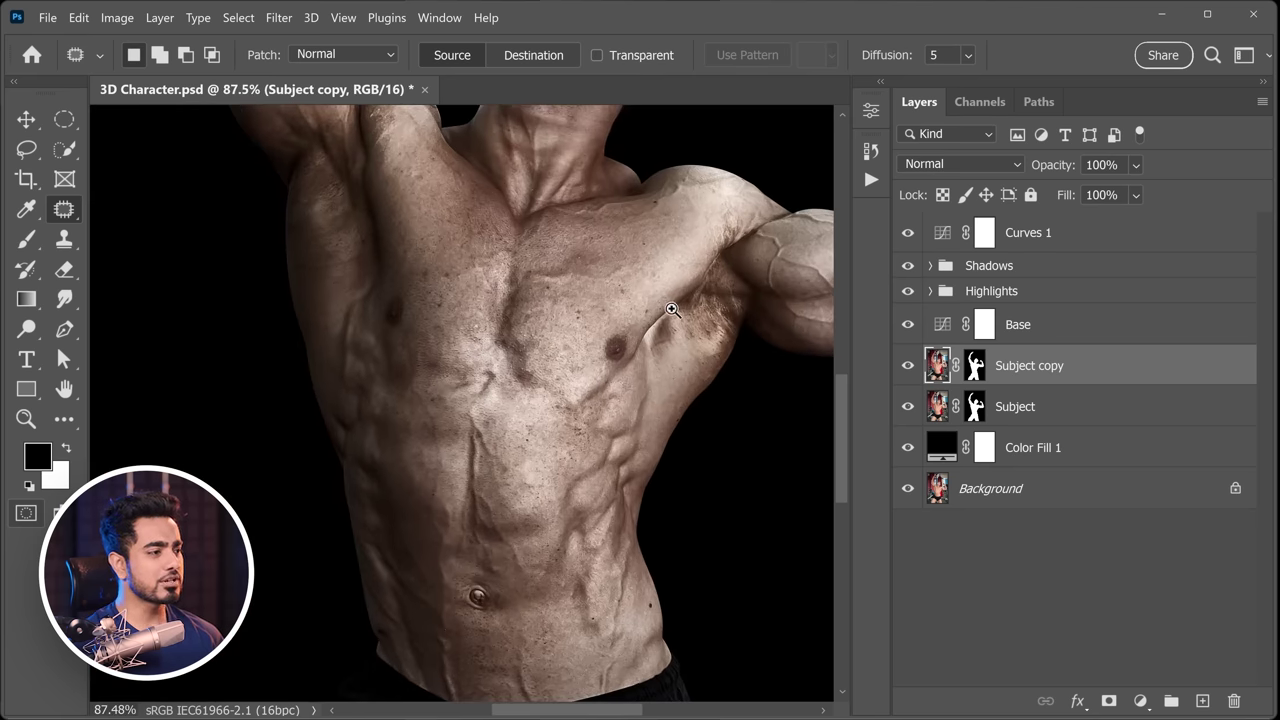
{"action": "scroll", "coordinate": [672, 311], "scroll_direction": "up", "scroll_amount": 2}
{"action": "scroll", "coordinate": [680, 306], "scroll_direction": "down", "scroll_amount": 1}
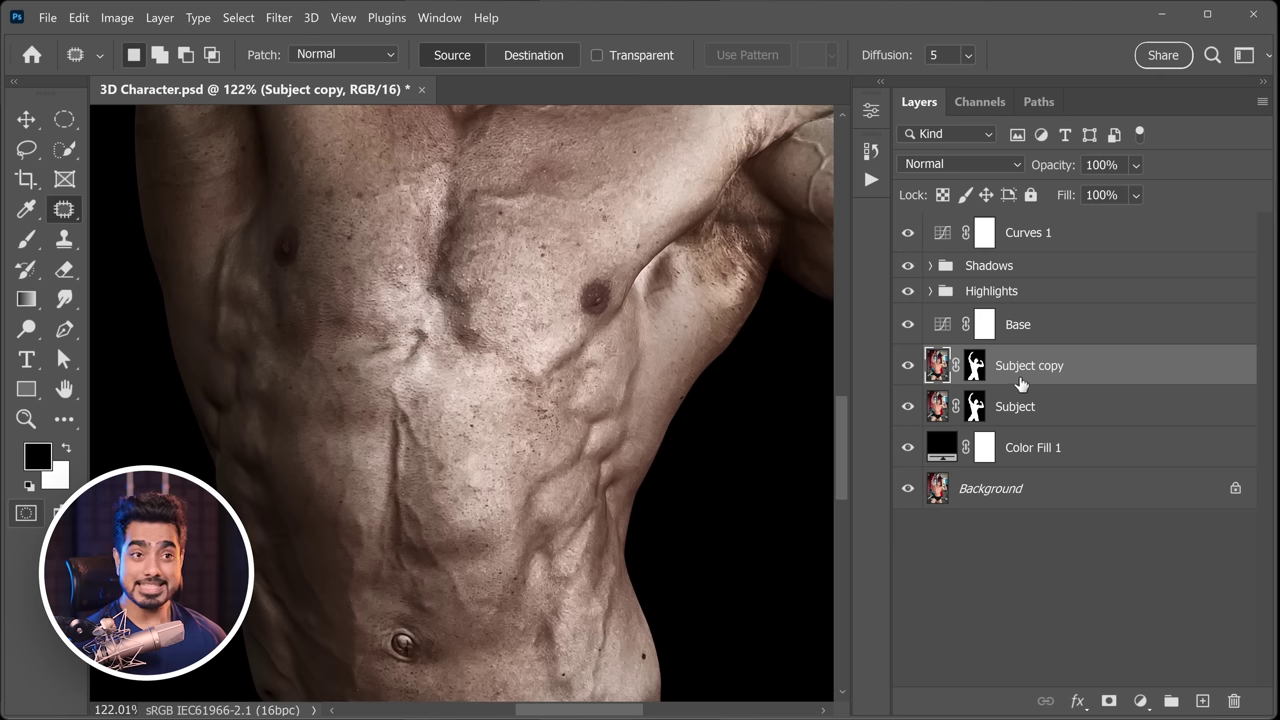
{"action": "left_click_drag", "start_coordinate": [1047, 171], "coordinate": [1021, 175]}
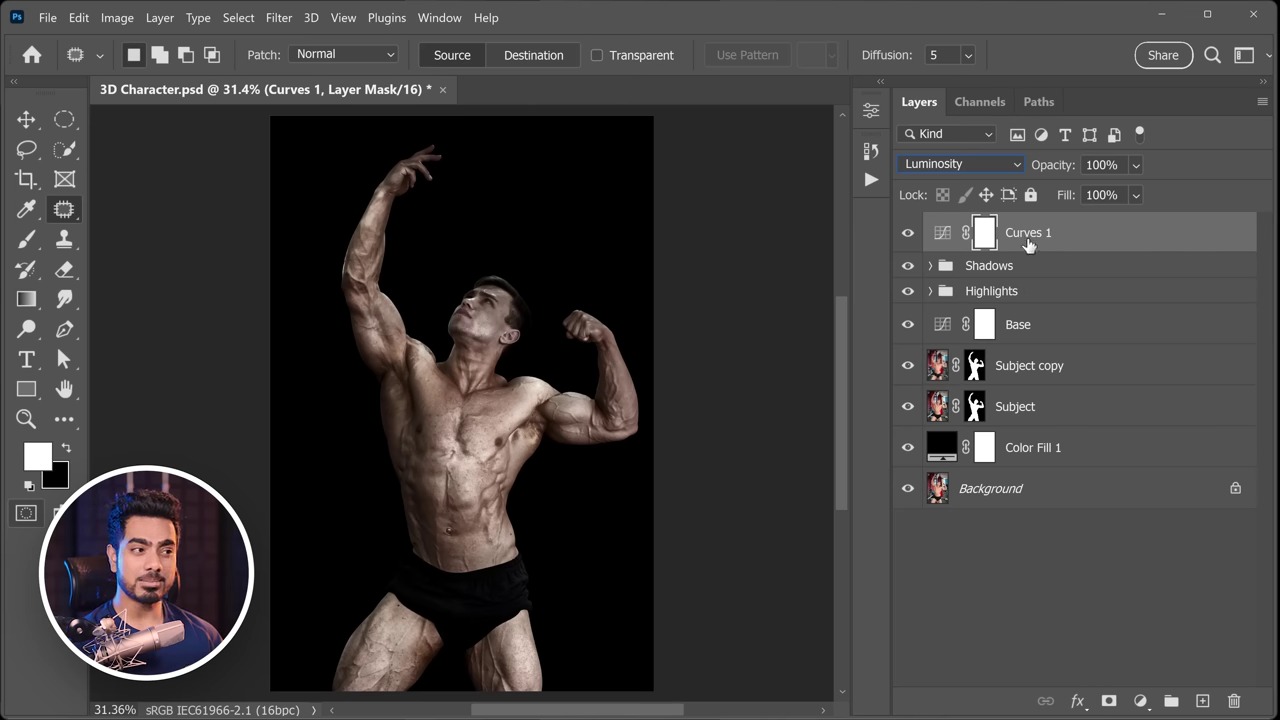
- Set the Curves 1 layer back to Normal blending and rename it Pop
{"action": "left_click", "coordinate": [950, 168]}
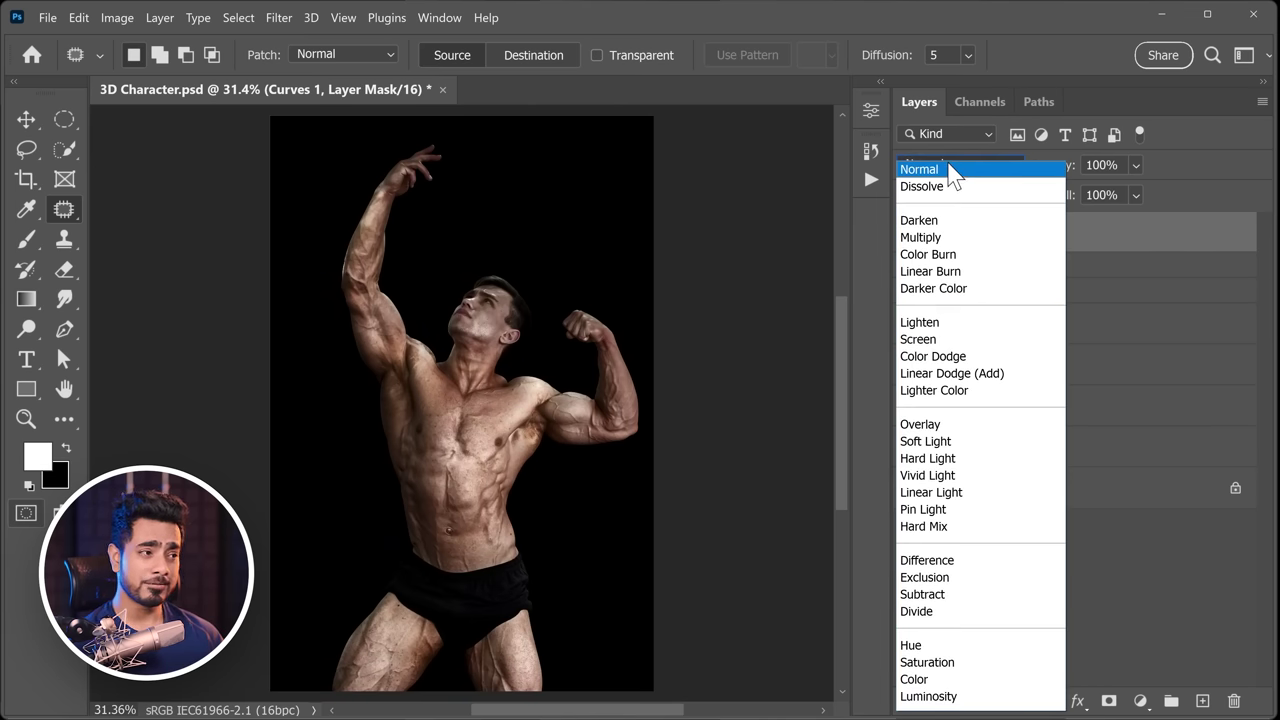
{"action": "left_click", "coordinate": [952, 171]}
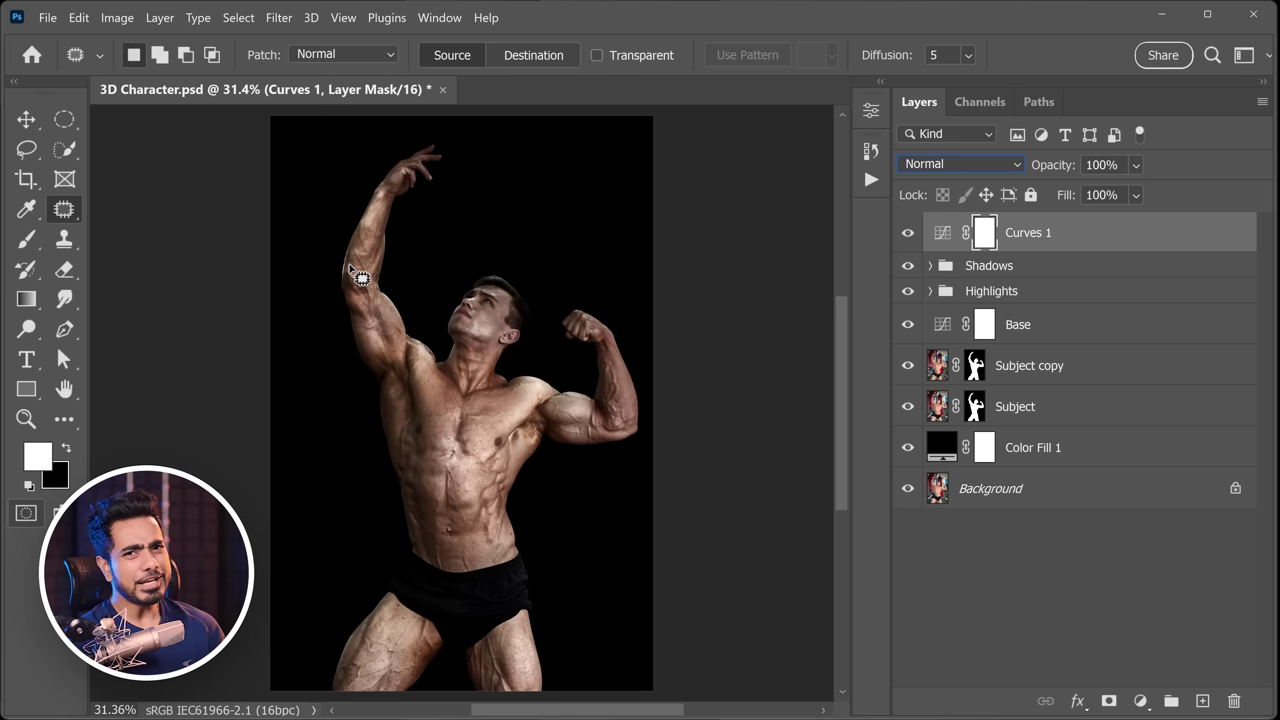
{"action": "double_click", "coordinate": [1028, 236]}
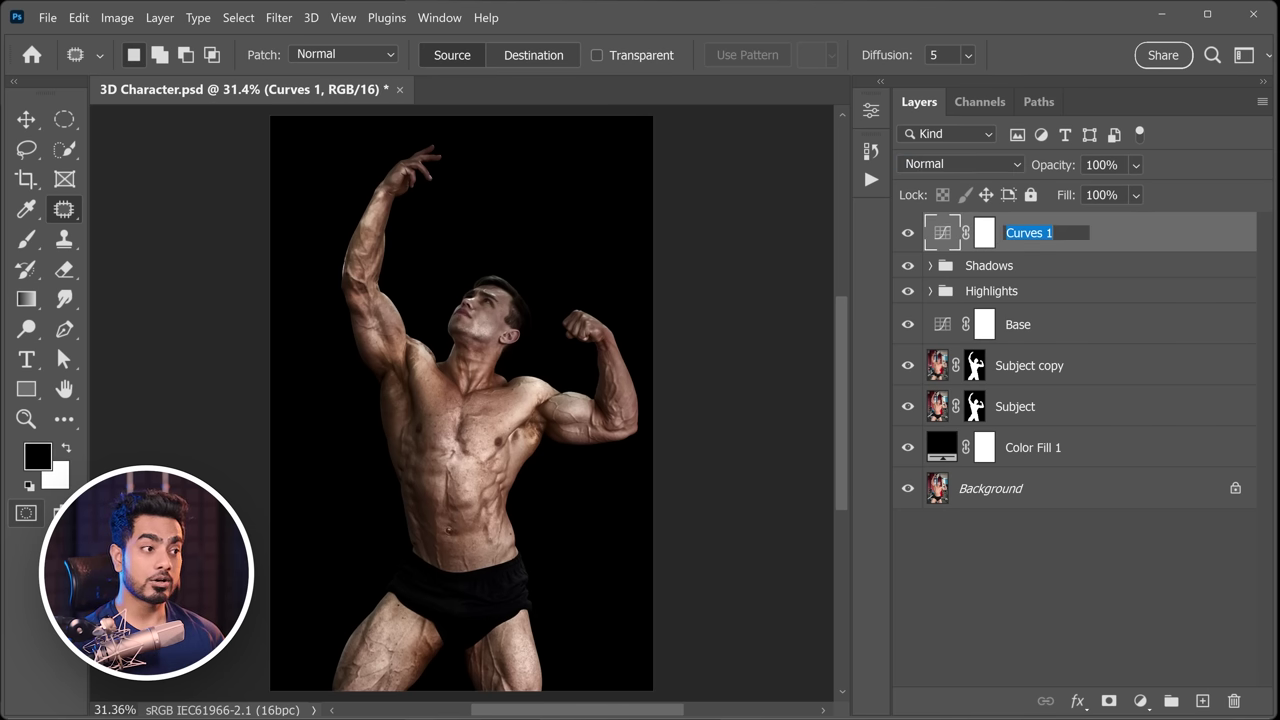
{"action": "type", "text": "Pop"}
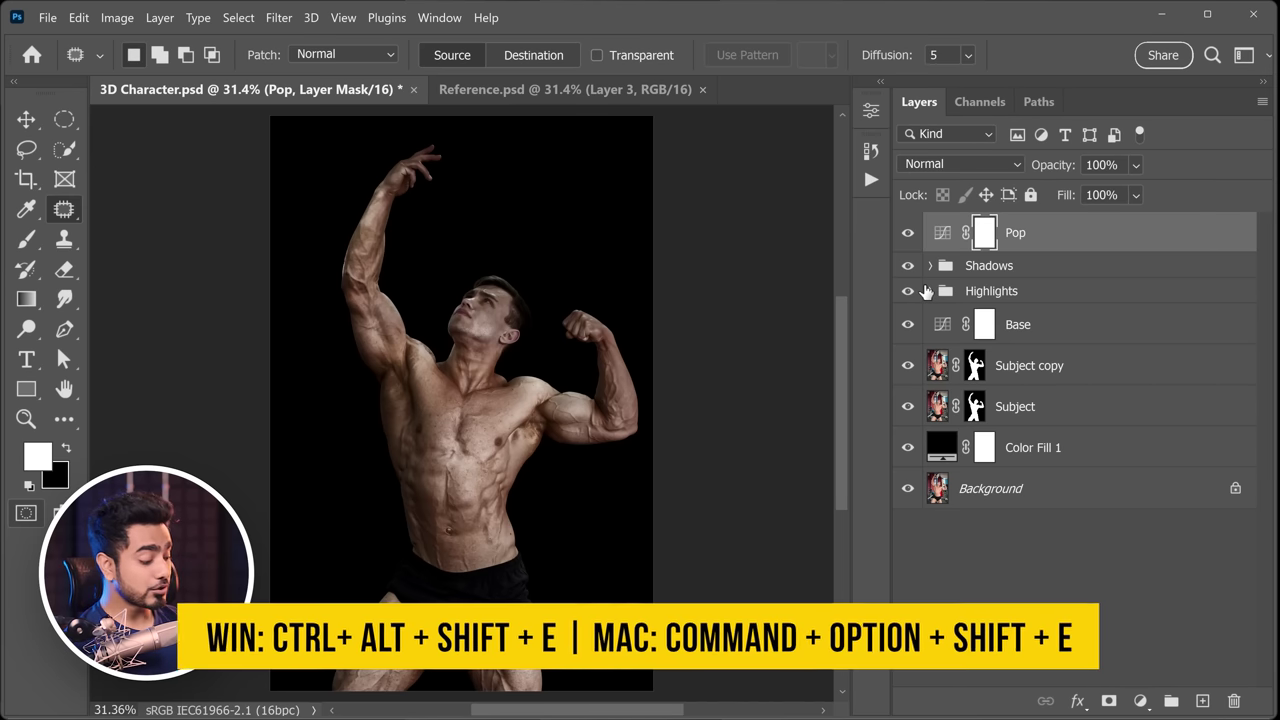
- Stamp all visible layers into a new Layer 1 and stretch it to about 102% width
{"action": "key", "text": "ctrl+alt+shift+e"}
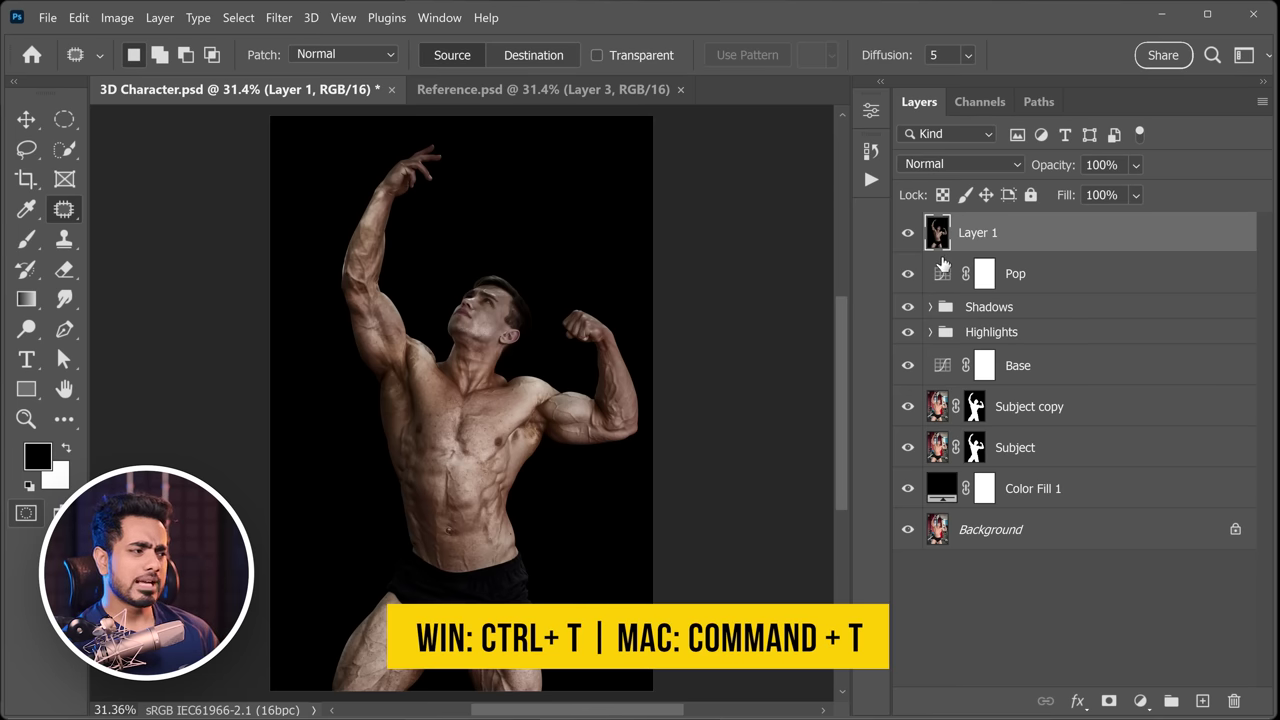
{"action": "key", "text": "ctrl+t"}
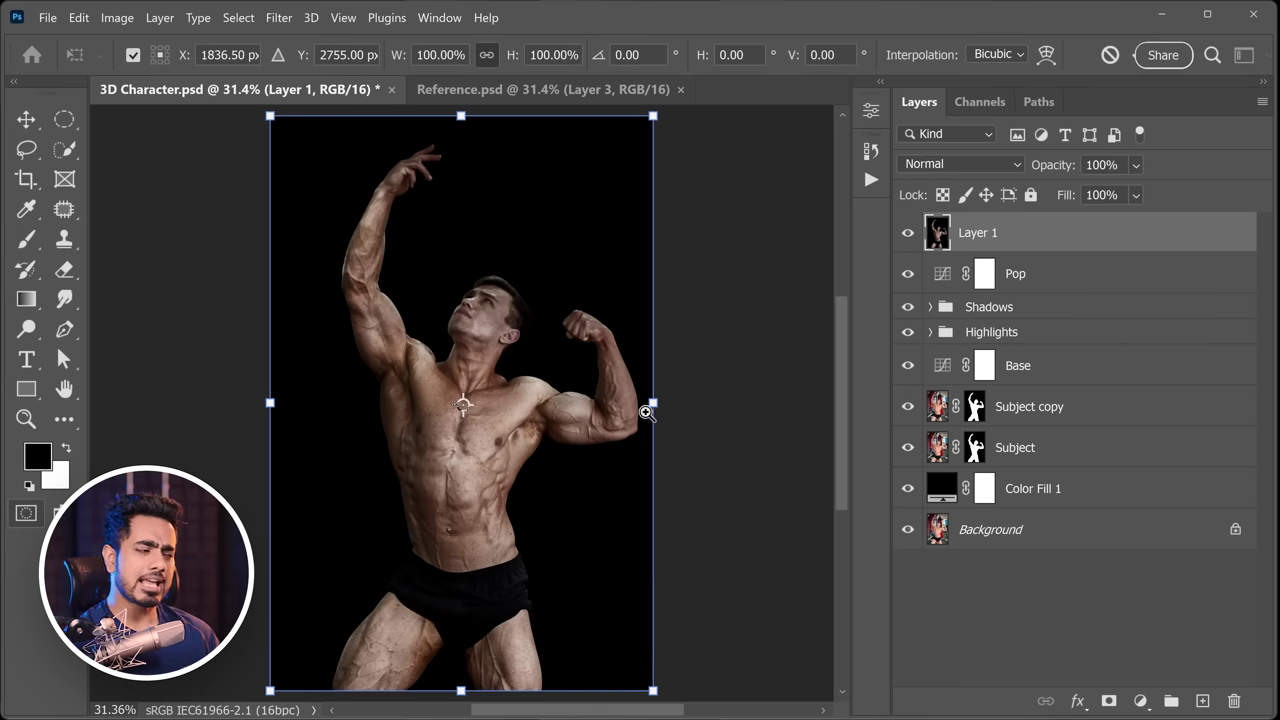
{"action": "scroll", "coordinate": [646, 411], "scroll_direction": "up", "scroll_amount": 2}
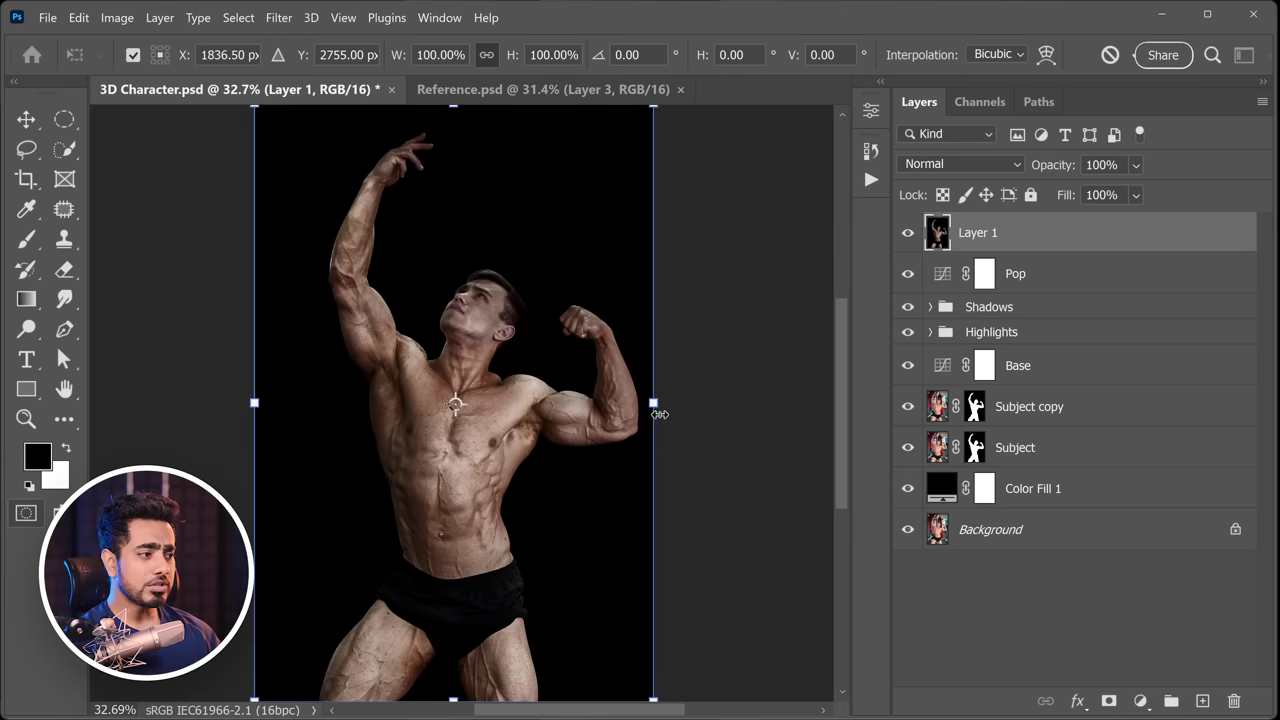
{"action": "left_click_drag", "start_coordinate": [654, 404], "coordinate": [658, 404]}
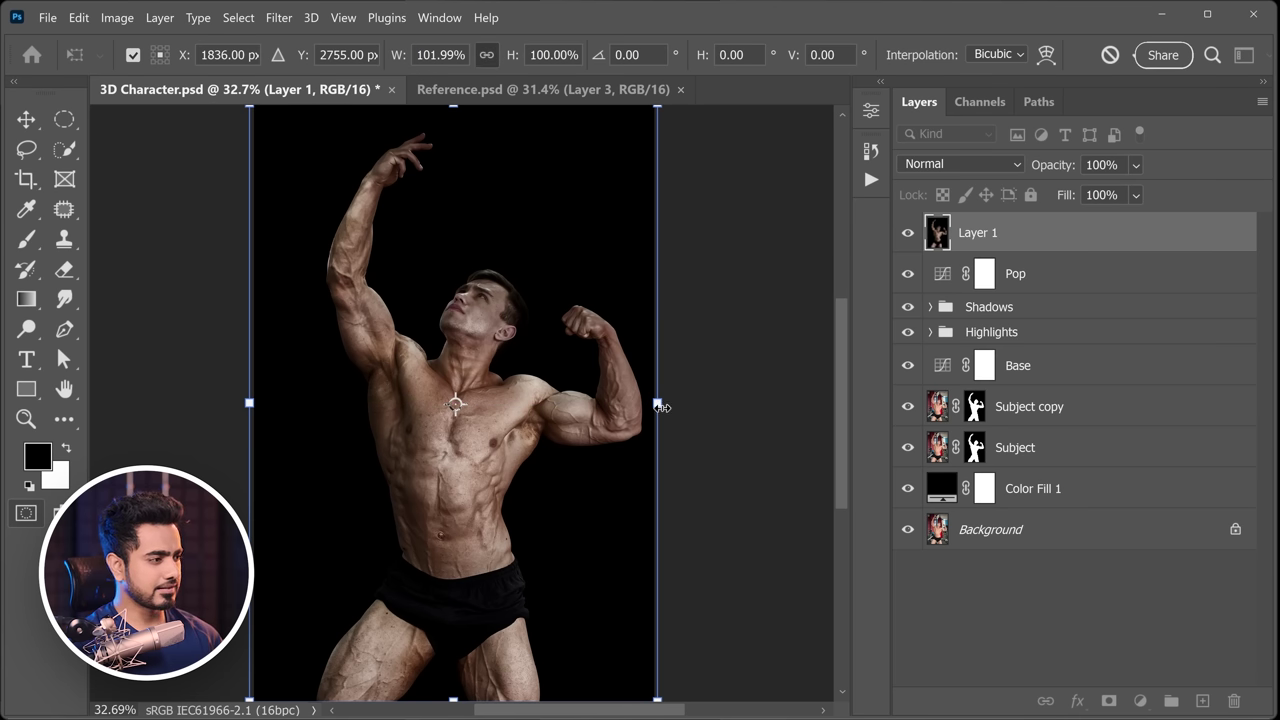
{"action": "key", "text": "Return"}
{"action": "key", "text": "j"}
{"action": "scroll", "coordinate": [680, 345], "scroll_direction": "down", "scroll_amount": 1}
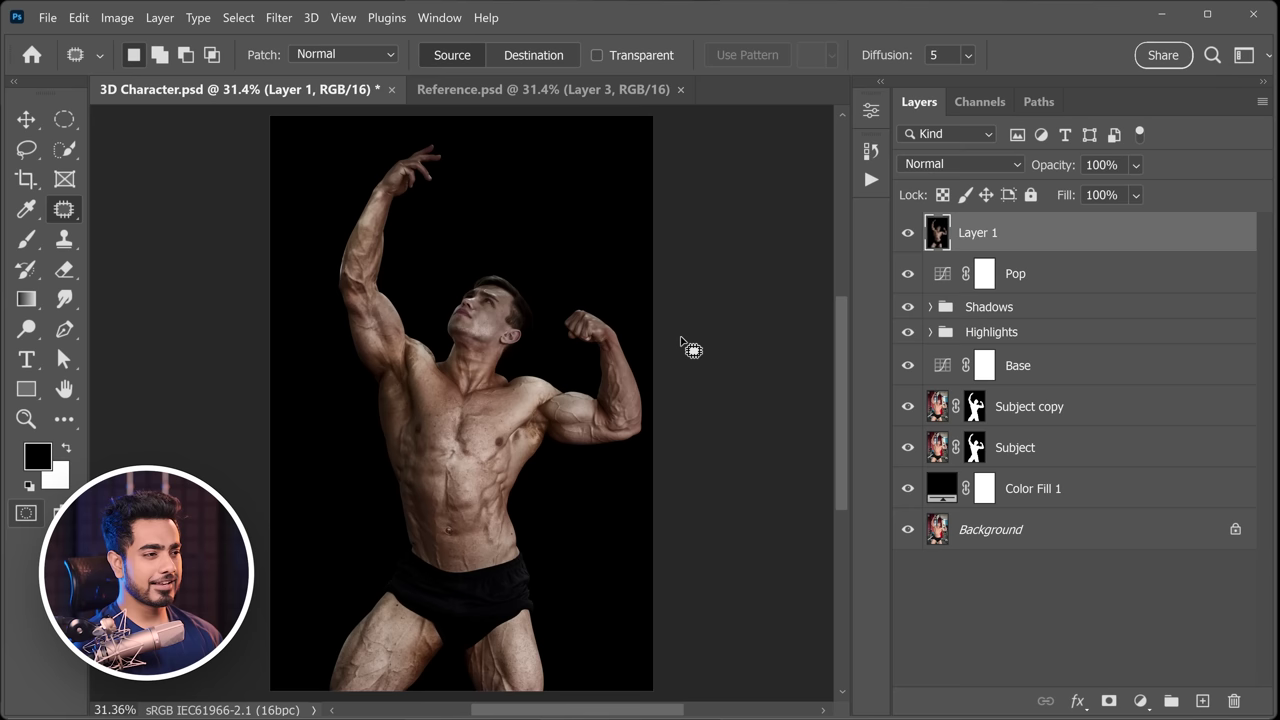
{"action": "left_click", "coordinate": [908, 236]}
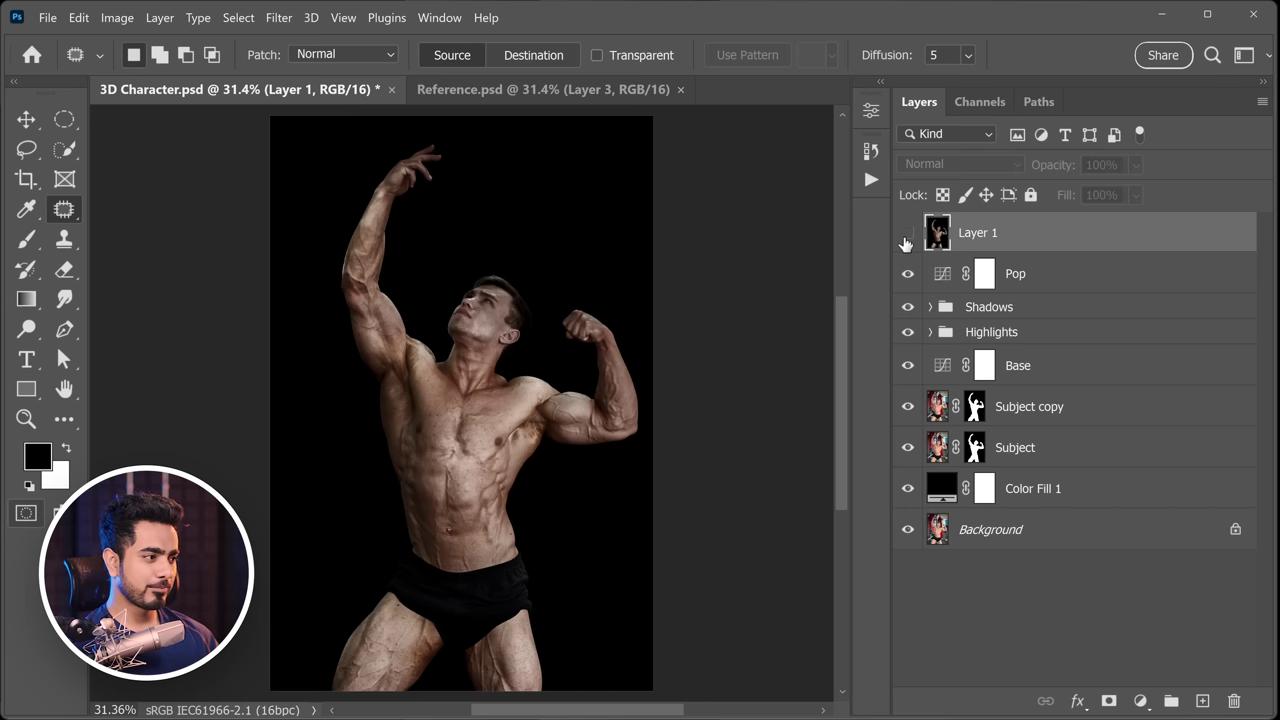
{"action": "left_click", "coordinate": [907, 238]}
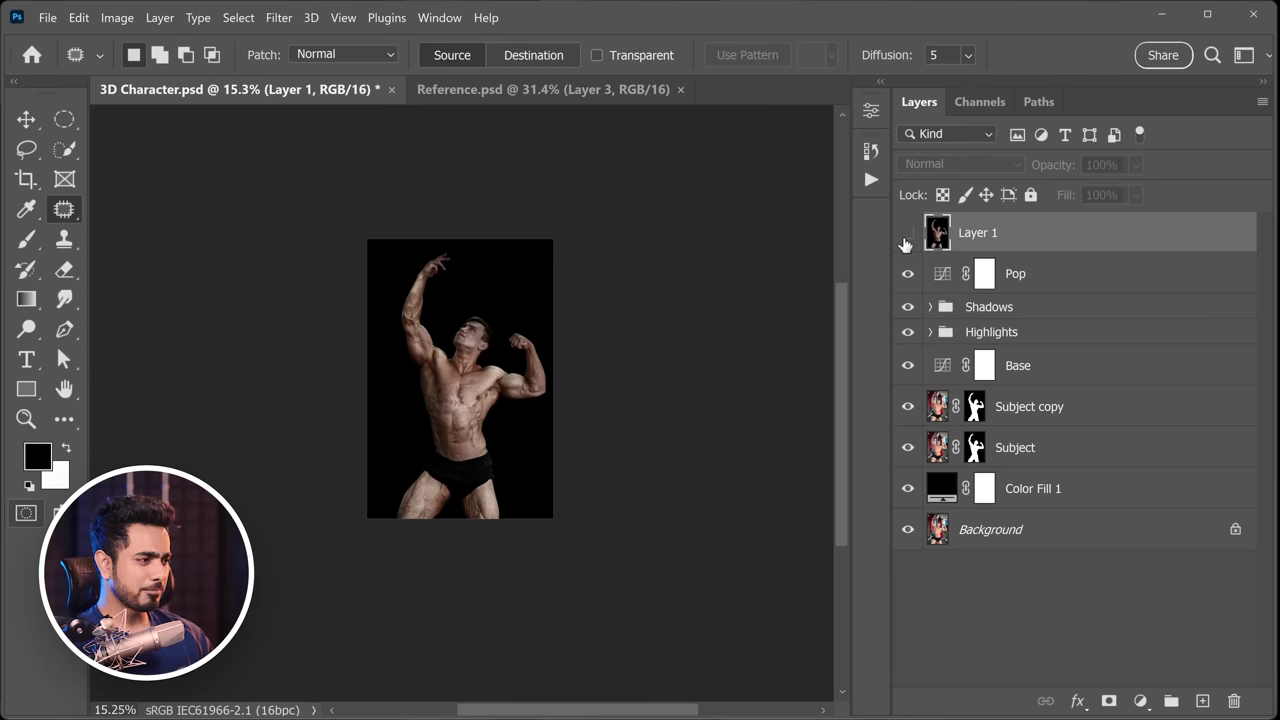
{"action": "left_click", "coordinate": [907, 235]}
{"action": "key", "text": "ctrl+plus"}
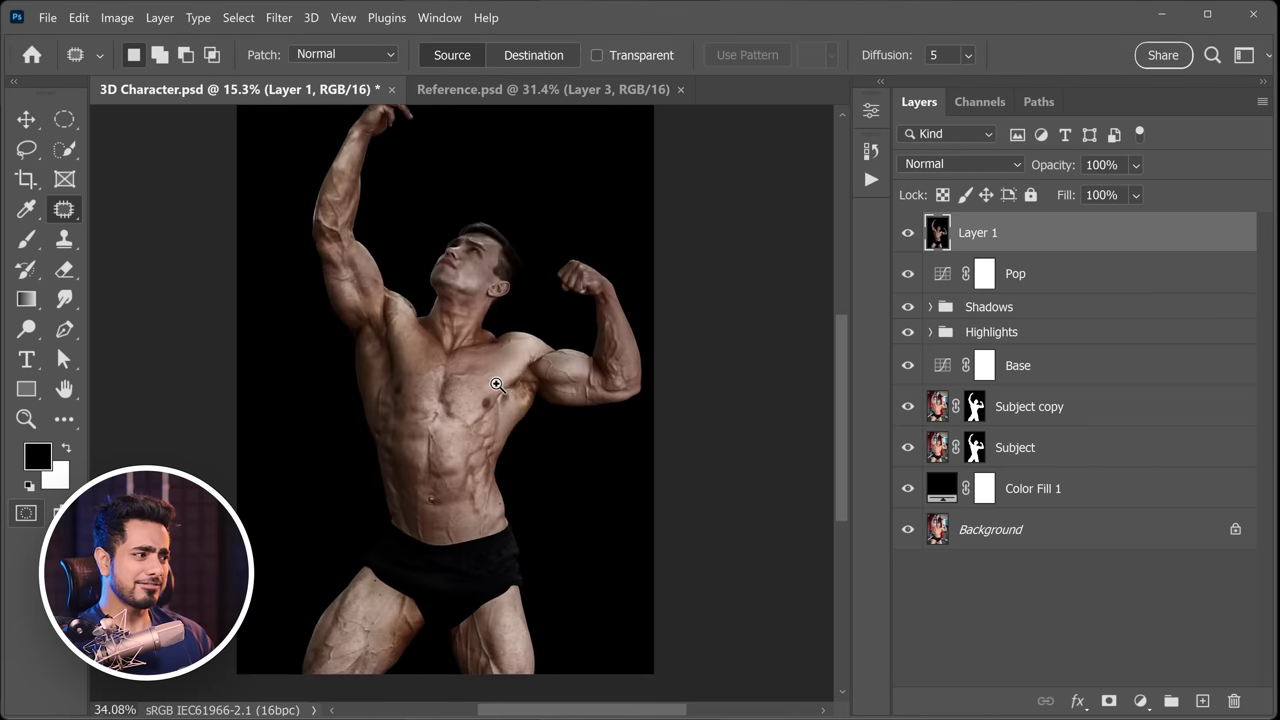